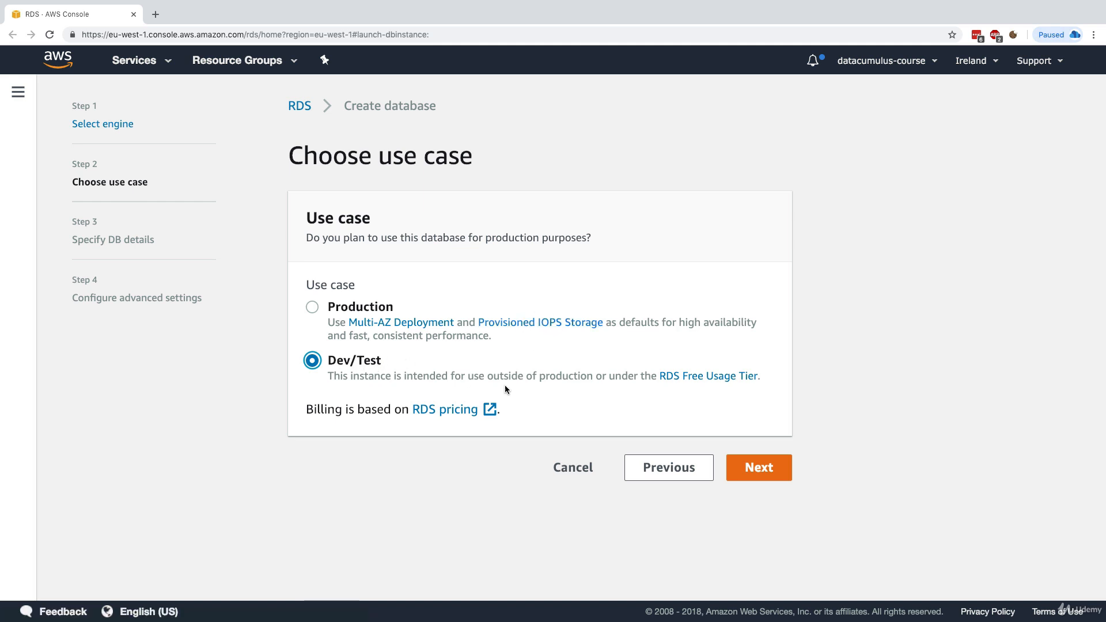
Keep Dev/Test as the use case for the PostgreSQL 10.4-R1 database and continue to DB details
click(735, 465)
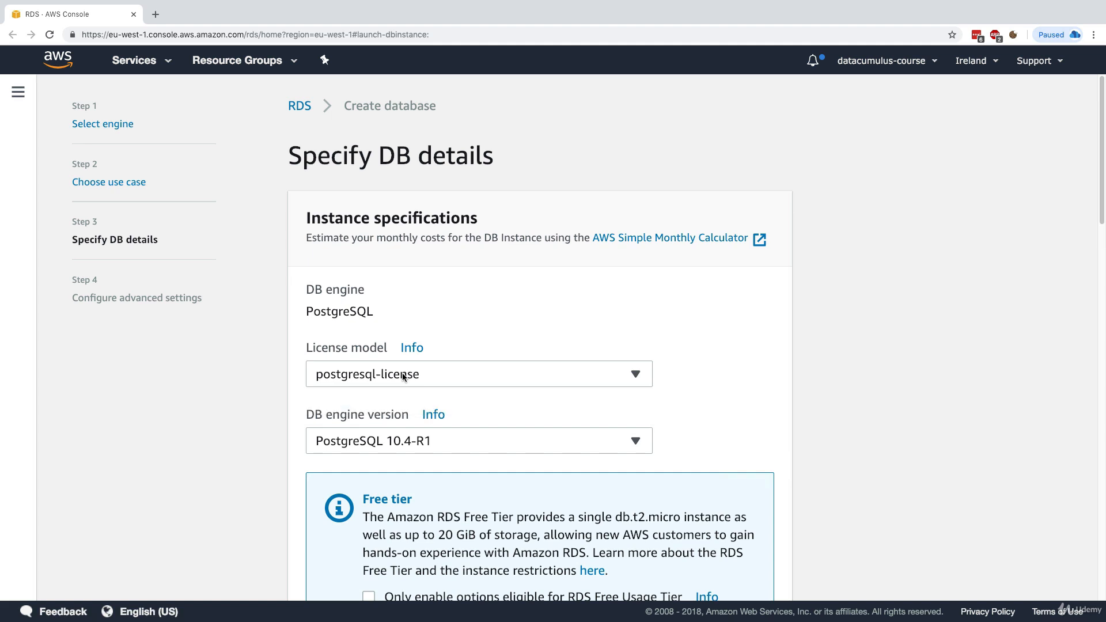
scroll(403, 376, down, 3)
click(348, 347)
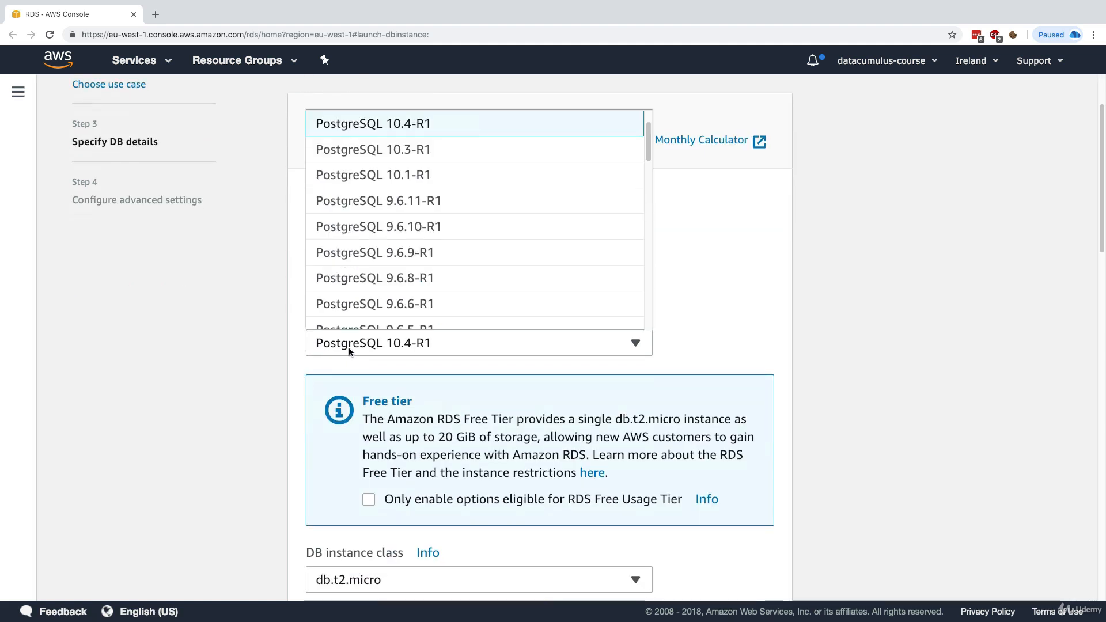
click(354, 350)
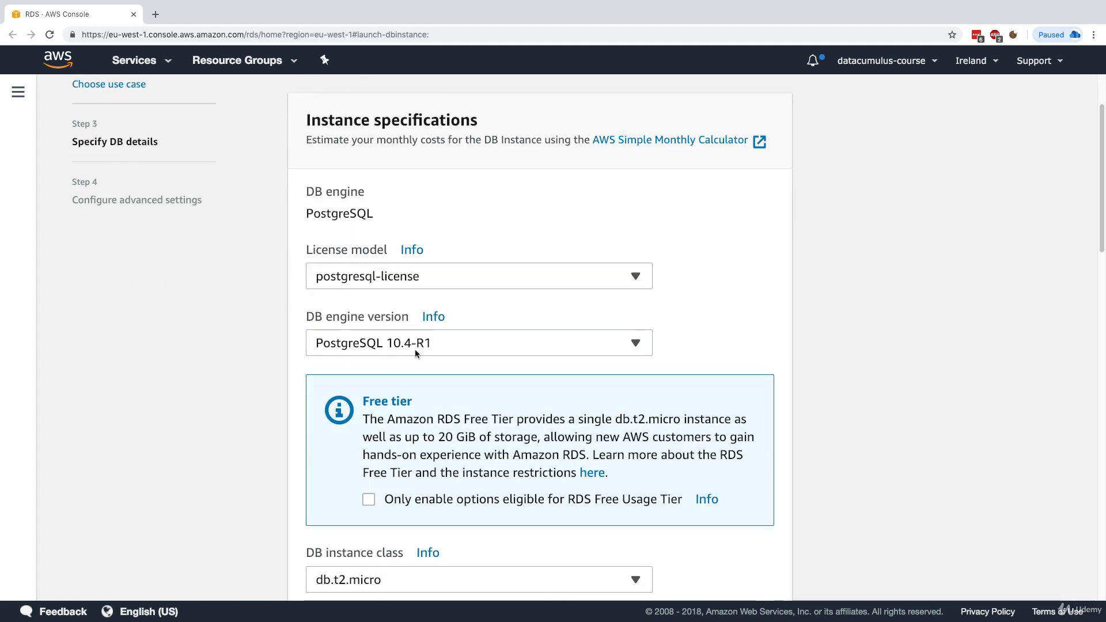
scroll(301, 371, down, 4)
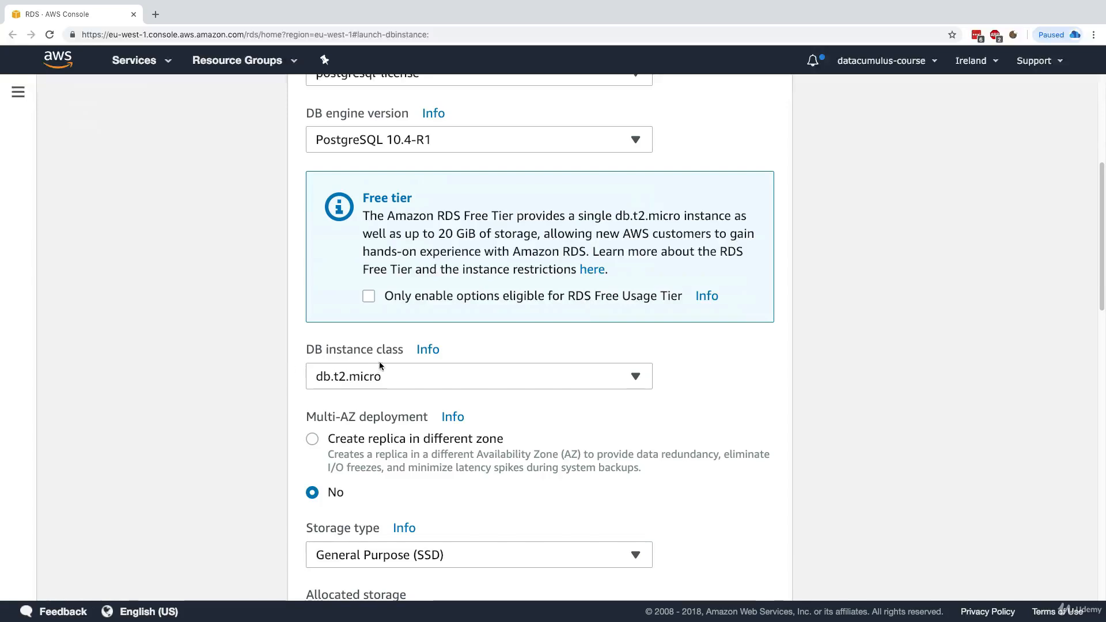
drag(328, 352, 373, 367)
click(365, 375)
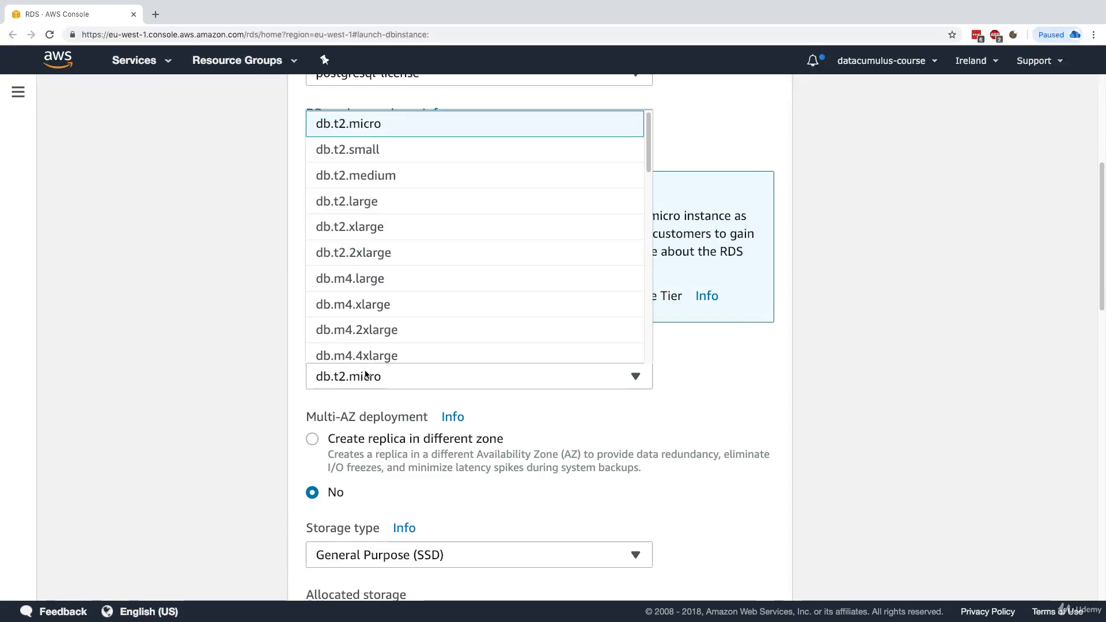
click(336, 126)
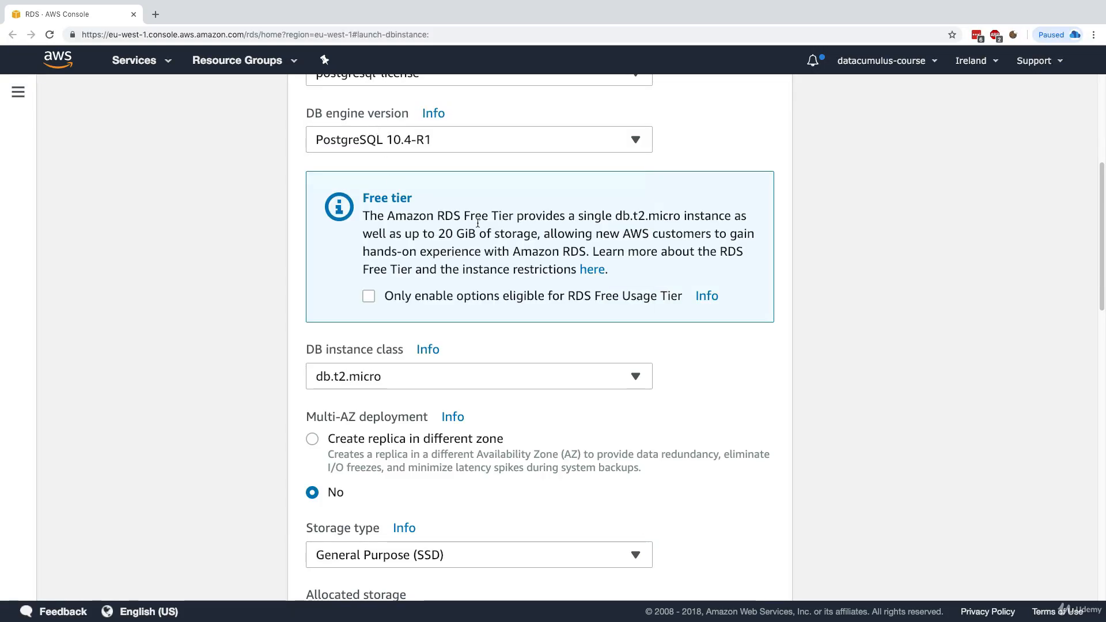
drag(437, 216, 516, 217)
click(420, 233)
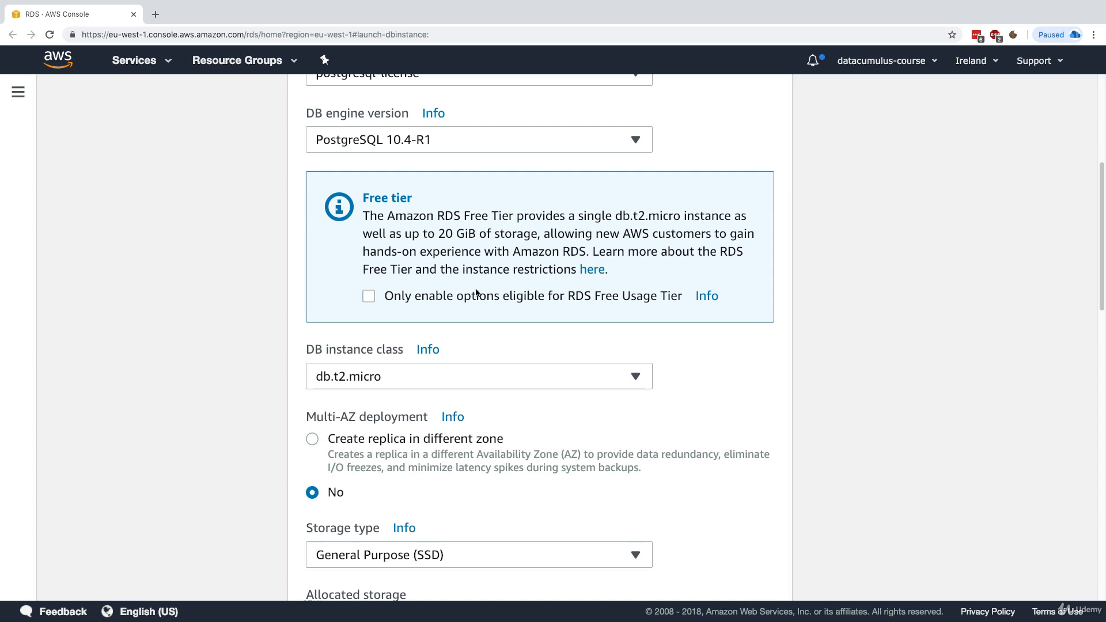
scroll(396, 369, down, 3)
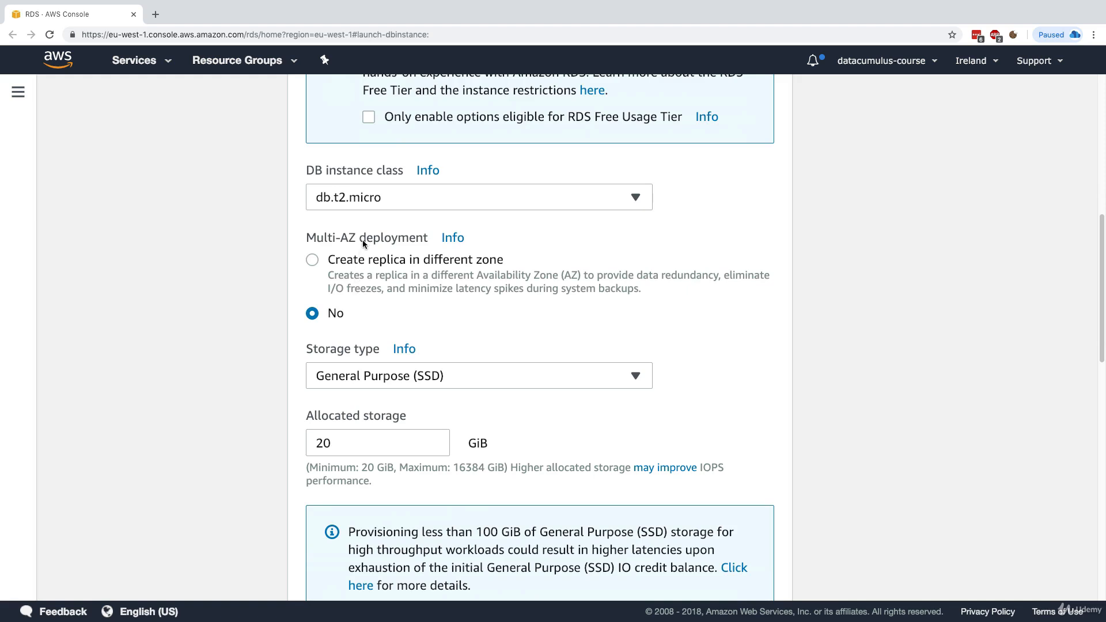
Set Multi-AZ deployment to 'Create replica in different zone'
click(382, 263)
drag(366, 276, 408, 277)
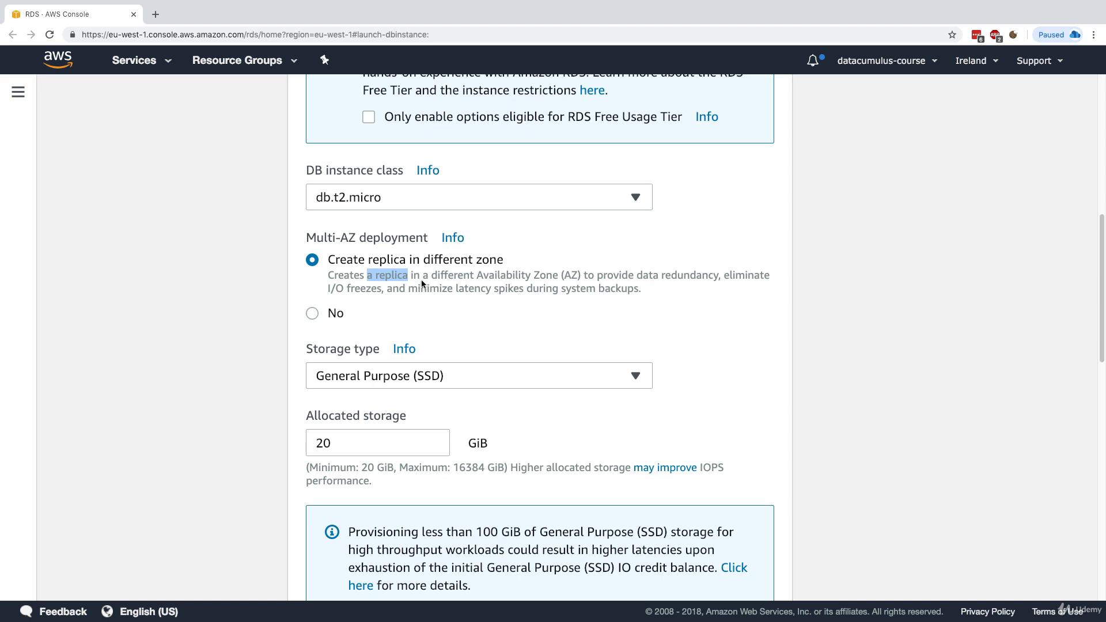
drag(634, 278, 655, 278)
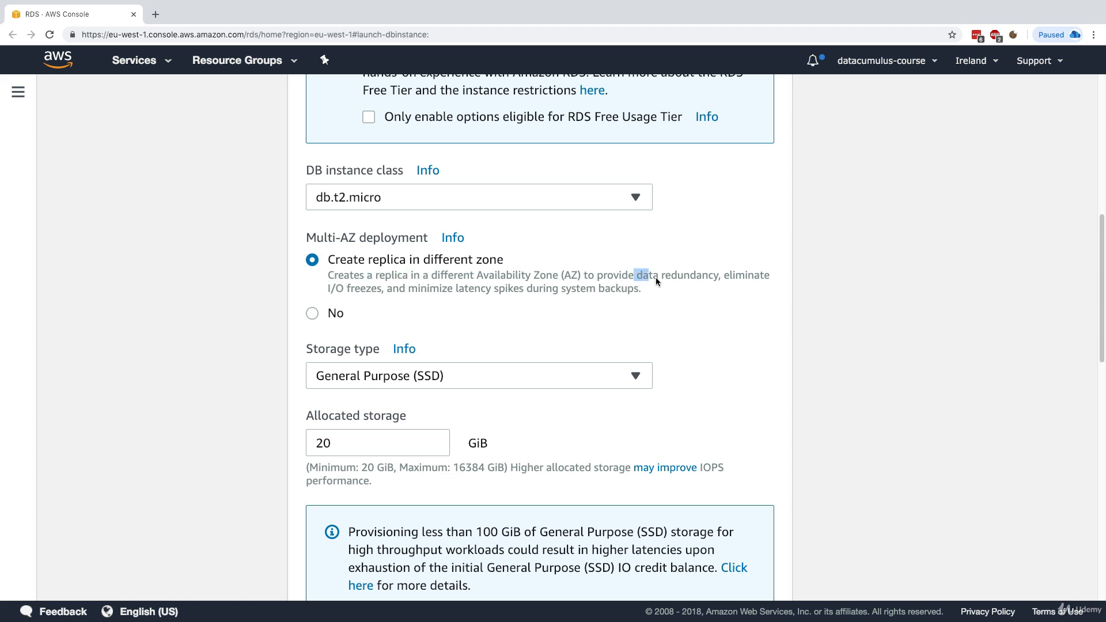
drag(328, 288, 564, 286)
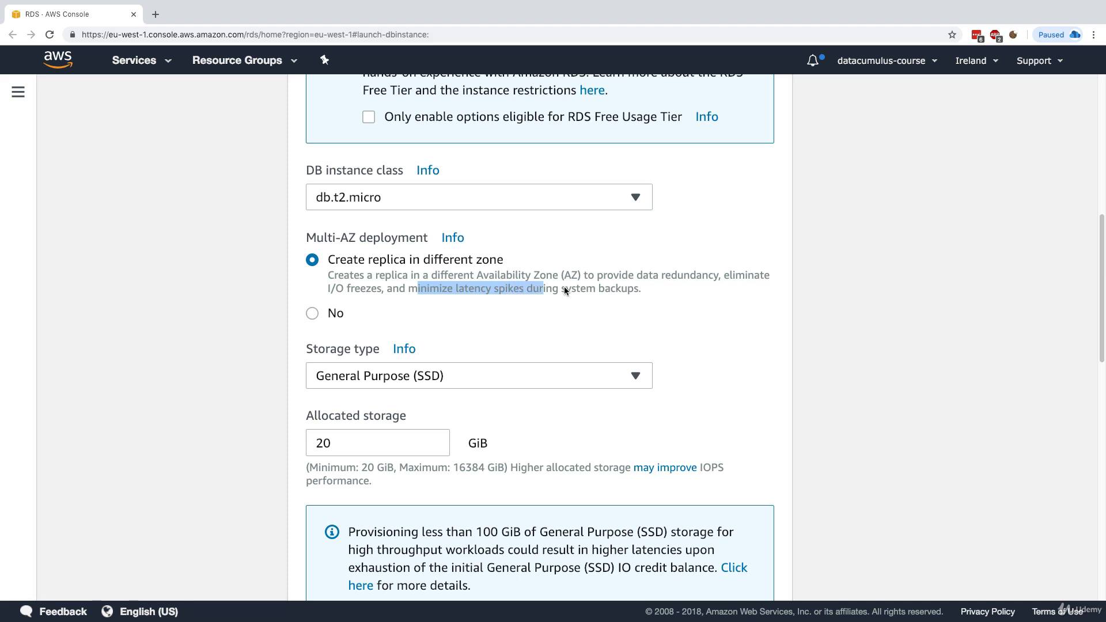
click(623, 289)
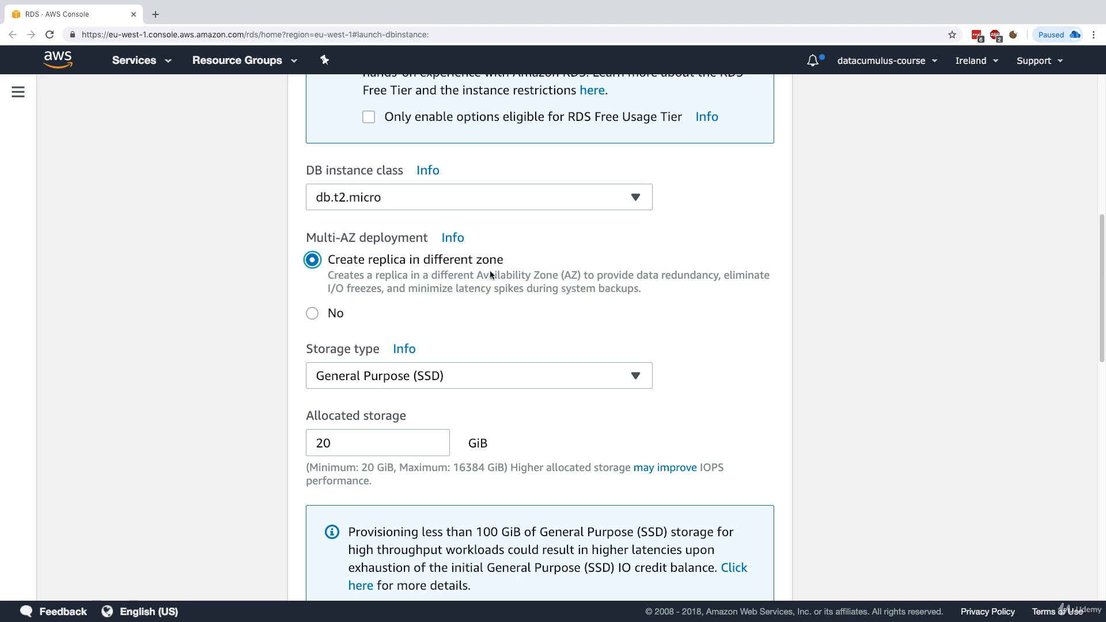
scroll(416, 372, down, 1)
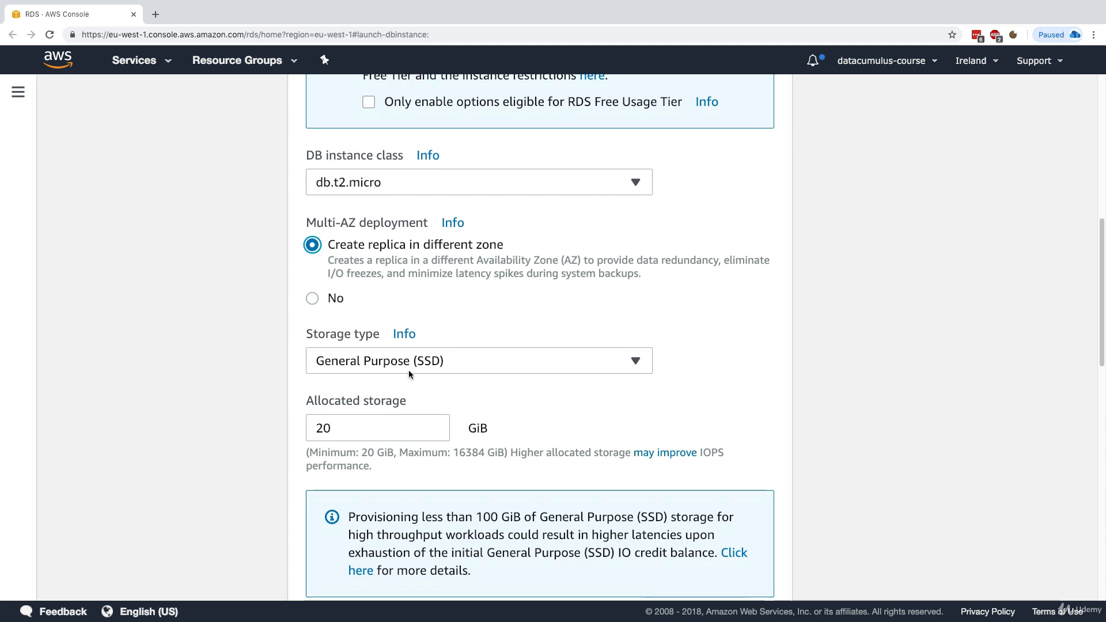
scroll(409, 374, up, 1)
Keep General Purpose (SSD) storage with 20 GiB allocated
click(368, 379)
click(371, 382)
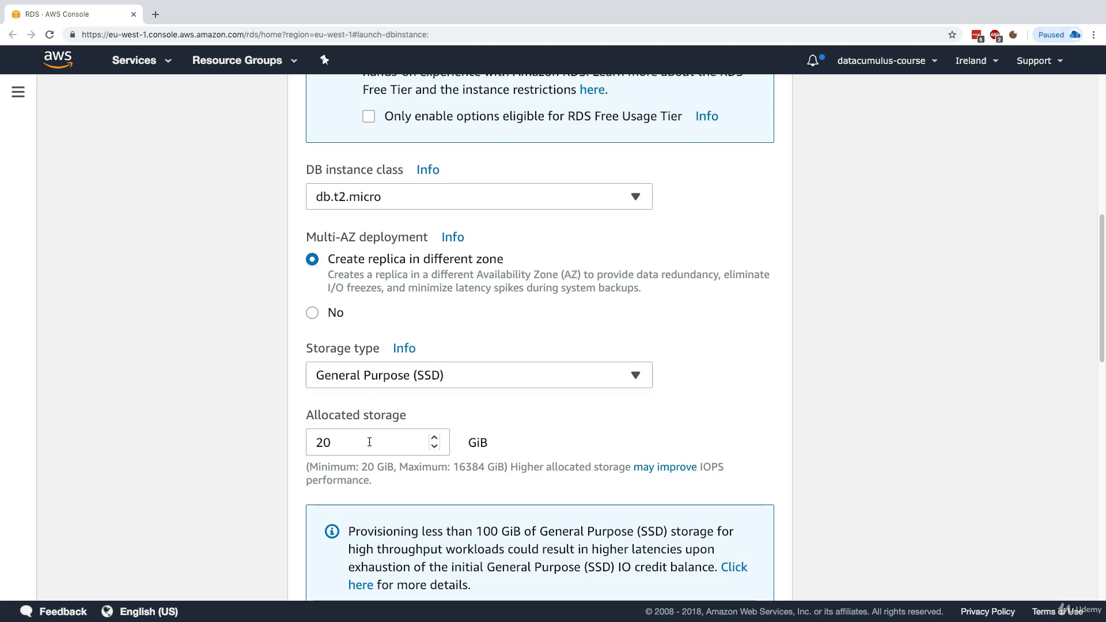
click(369, 442)
scroll(370, 441, down, 4)
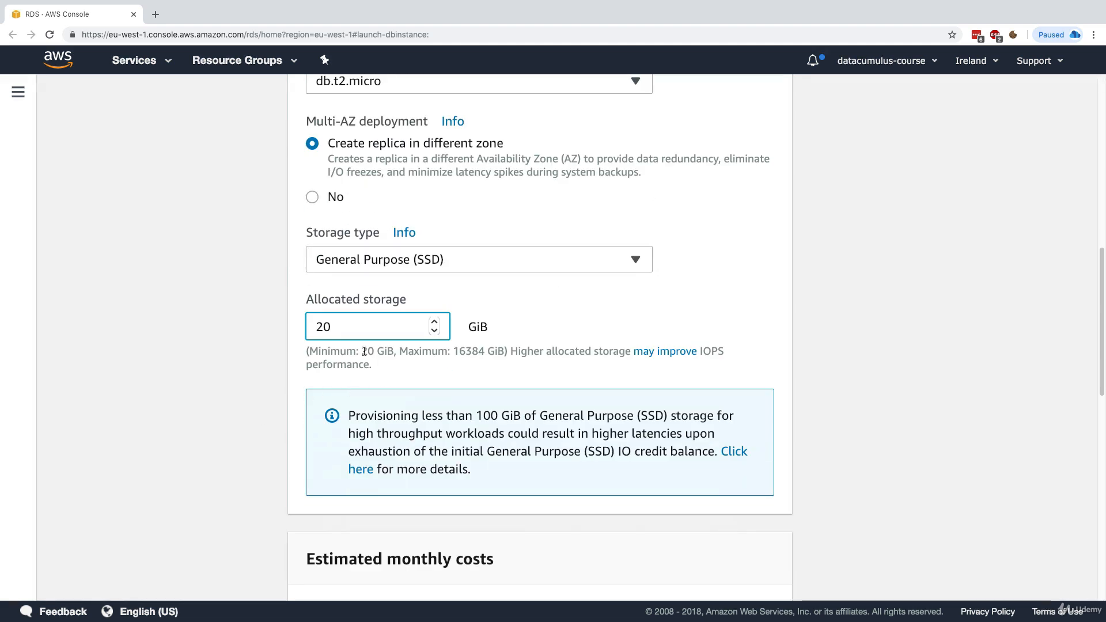
drag(362, 351, 391, 351)
click(392, 352)
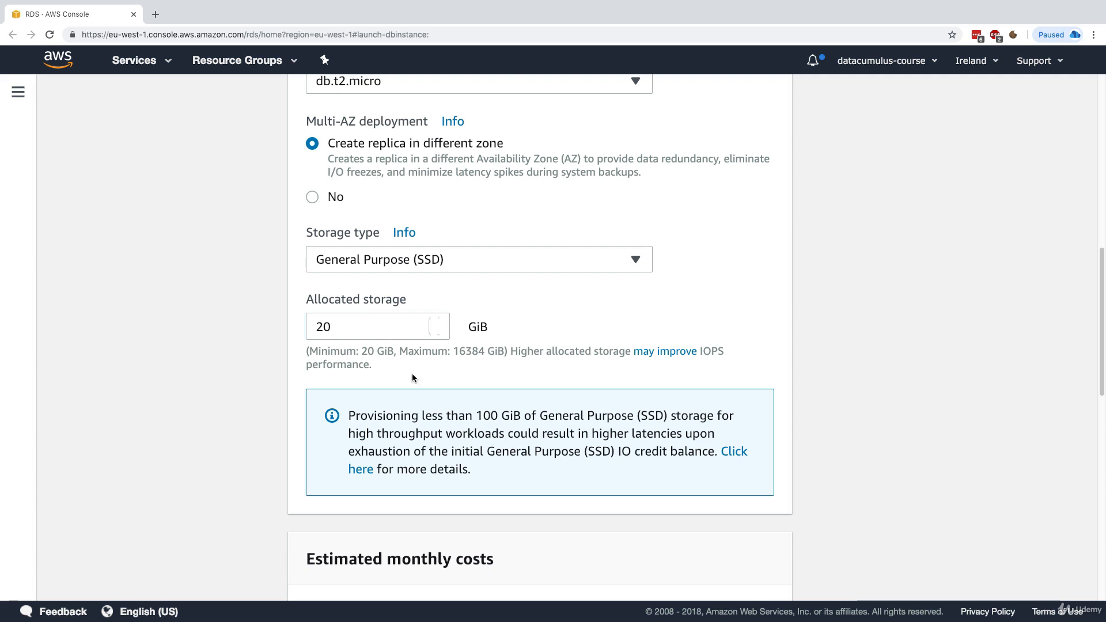
Check the 34.26 USD monthly cost estimate and scroll down to Settings
scroll(436, 422, down, 5)
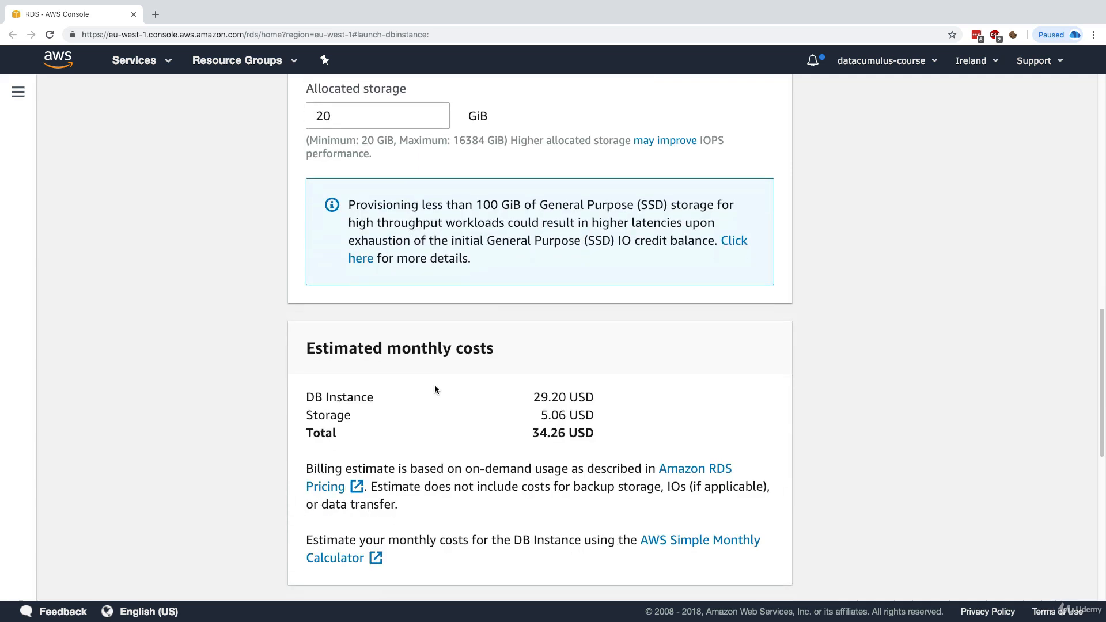
scroll(370, 340, down, 2)
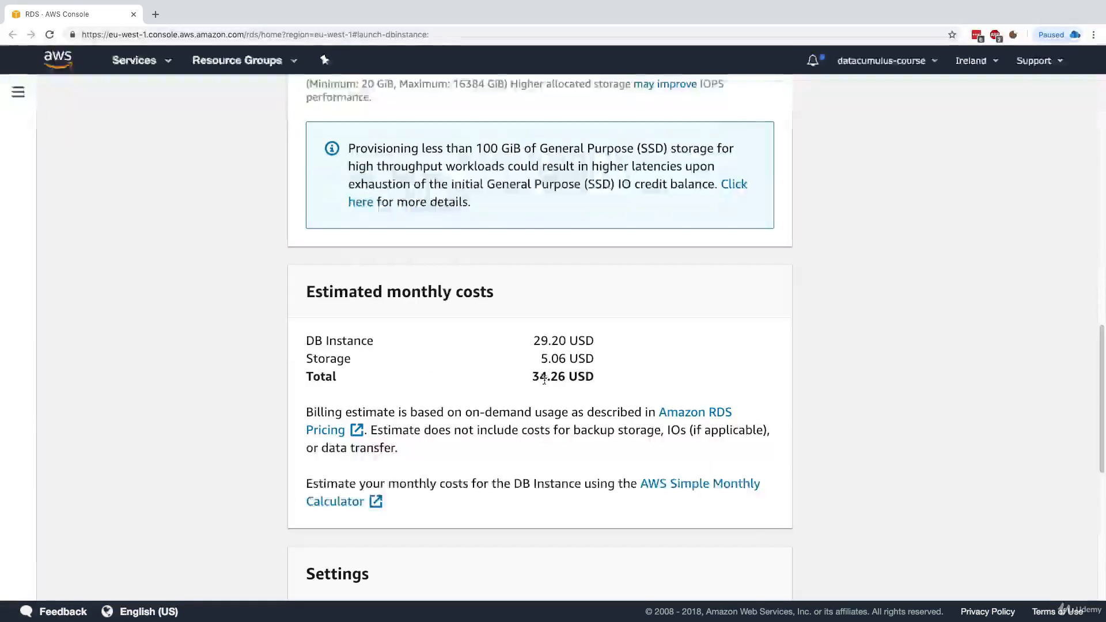
drag(527, 378, 608, 372)
click(593, 376)
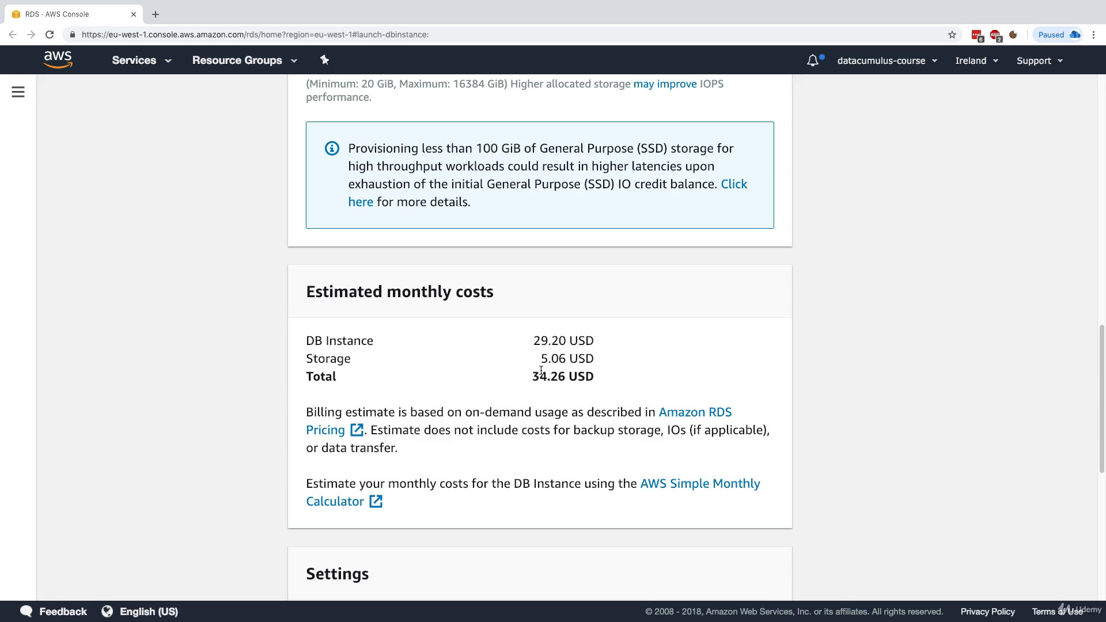
scroll(587, 387, down, 4)
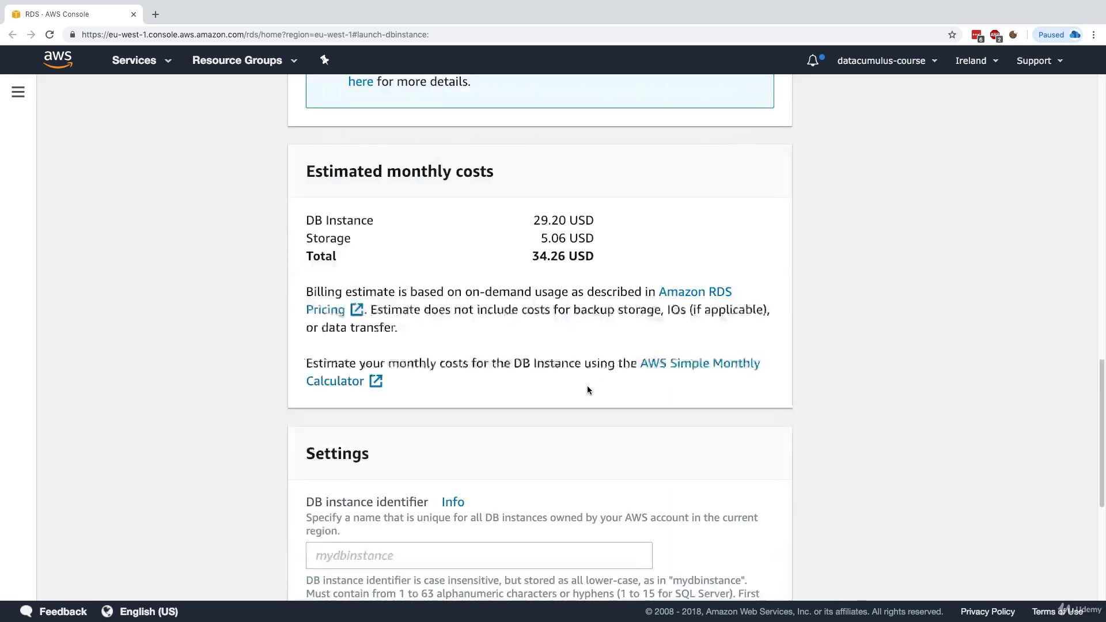
scroll(587, 387, down, 2)
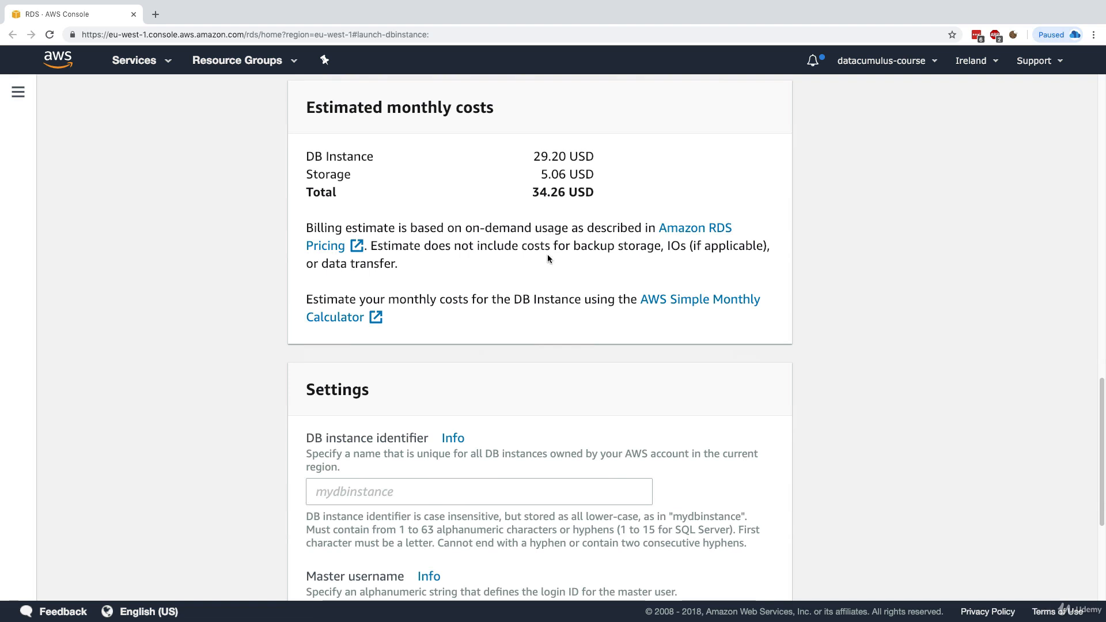
scroll(547, 254, down, 2)
Set the DB instance identifier to mydb and the master username to admin
scroll(377, 403, down, 1)
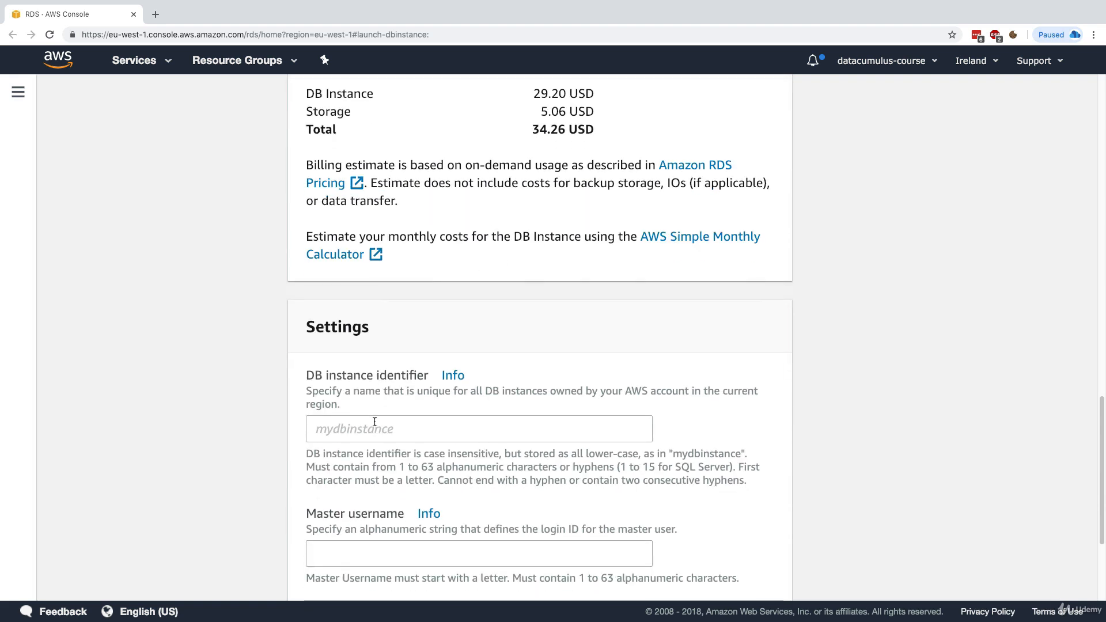
click(374, 422)
text(mydb)
key(Tab)
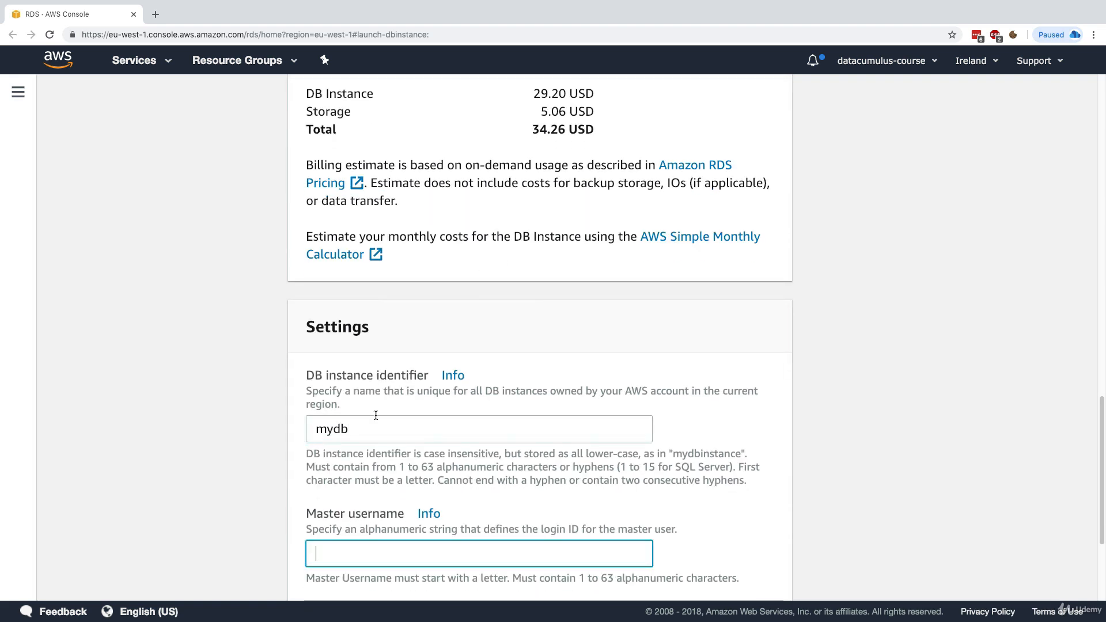
scroll(391, 403, down, 5)
text(us)
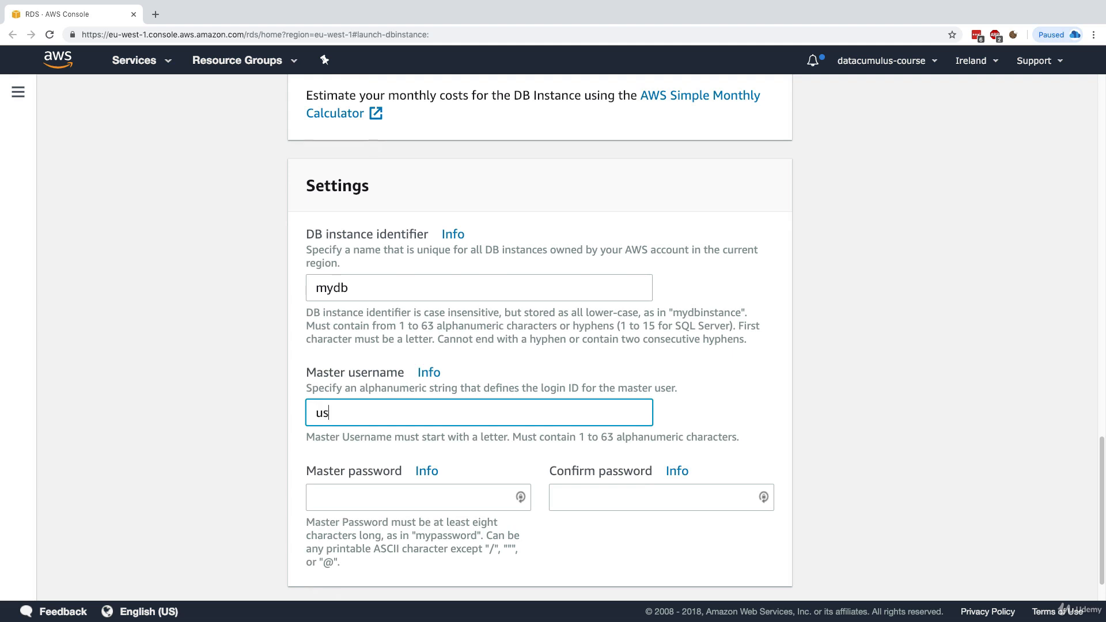
text(ername)
key(BackSpace)
key(BackSpace)
key(BackSpace)
key(BackSpace)
key(BackSpace)
key(BackSpace)
key(BackSpace)
text(admin)
Enter the master password in both password fields so they match, then continue to advanced settings
key(Tab)
text(passw)
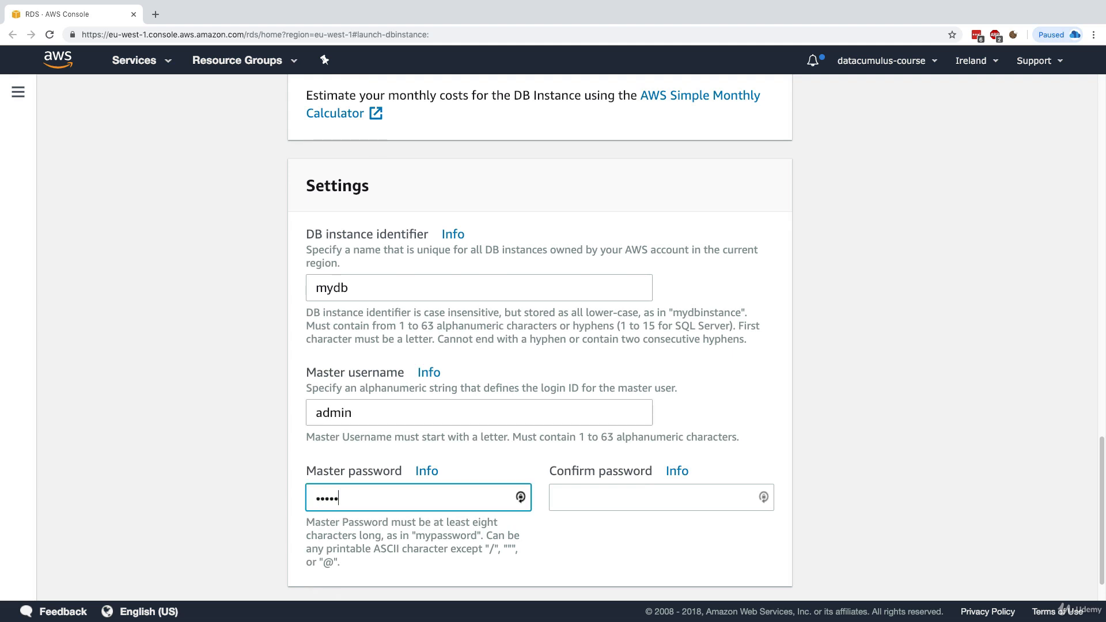
text(ord)
key(Tab)
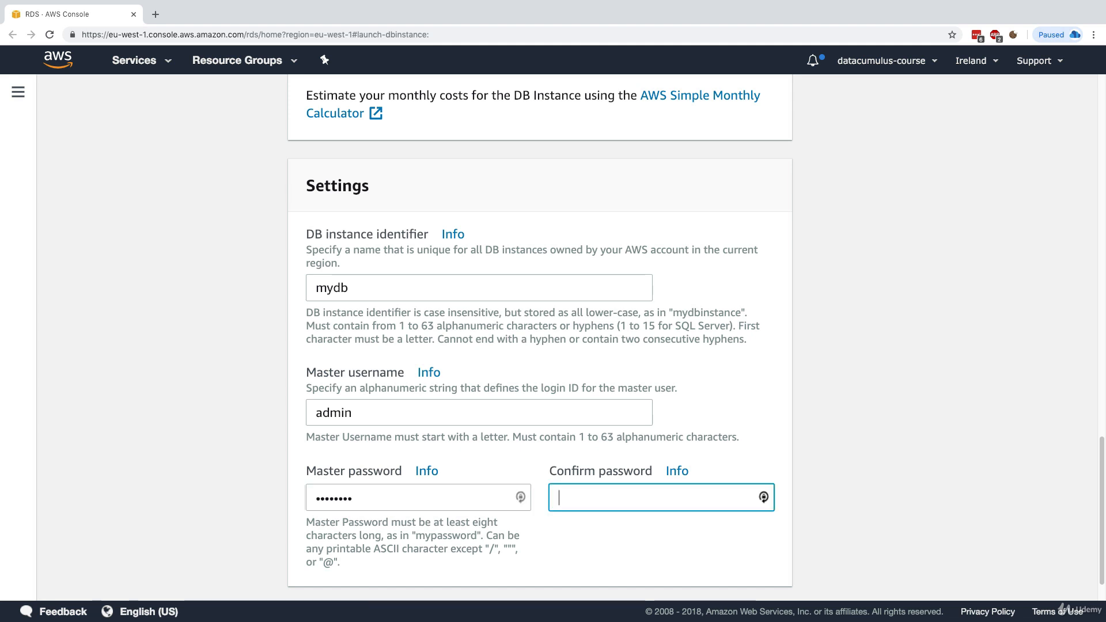
text(password)
click(823, 420)
scroll(824, 420, down, 1)
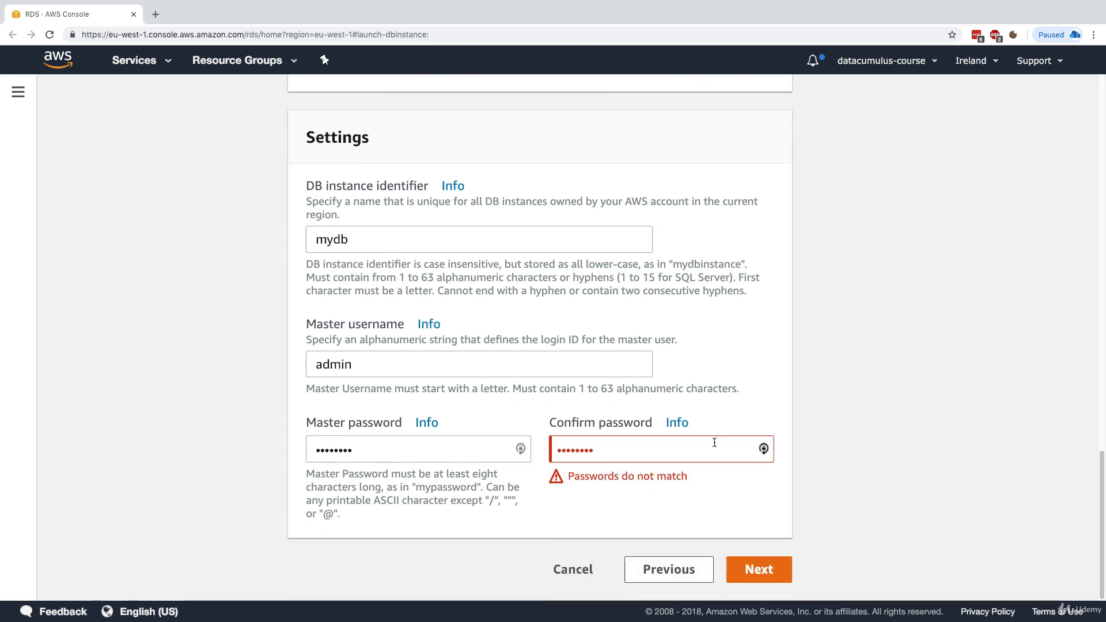
double_click(456, 437)
text(passwo)
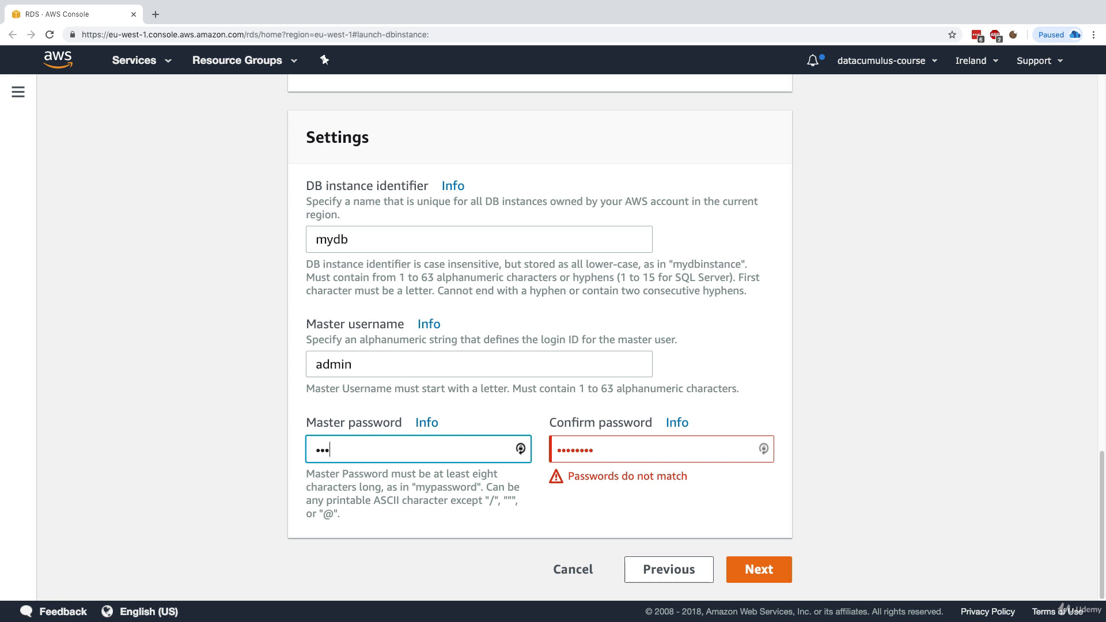
text(rd)
click(648, 514)
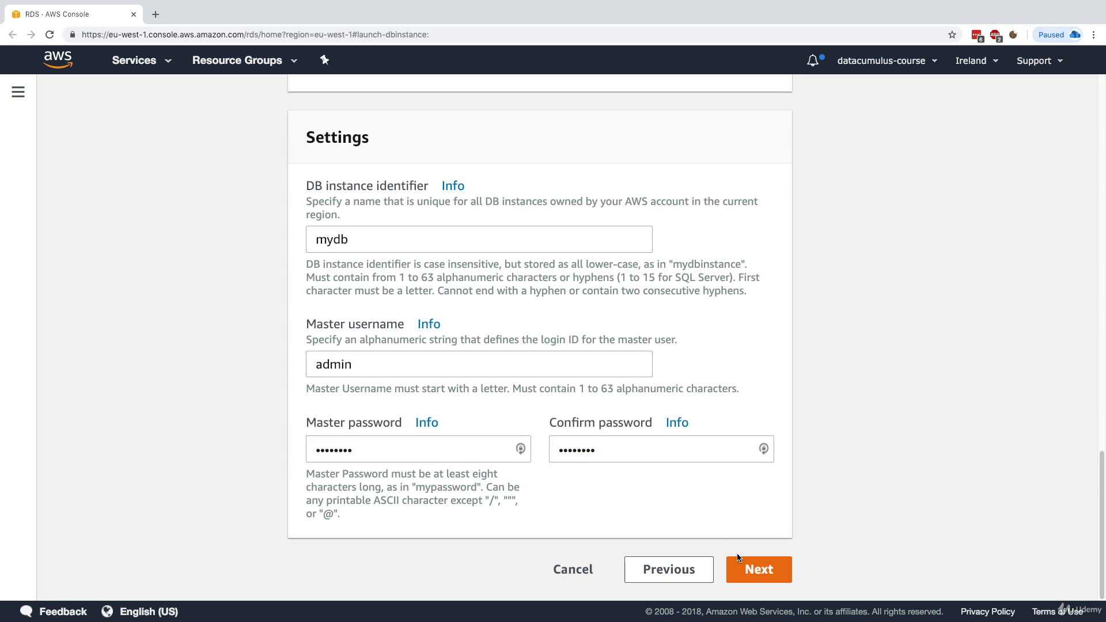
click(749, 578)
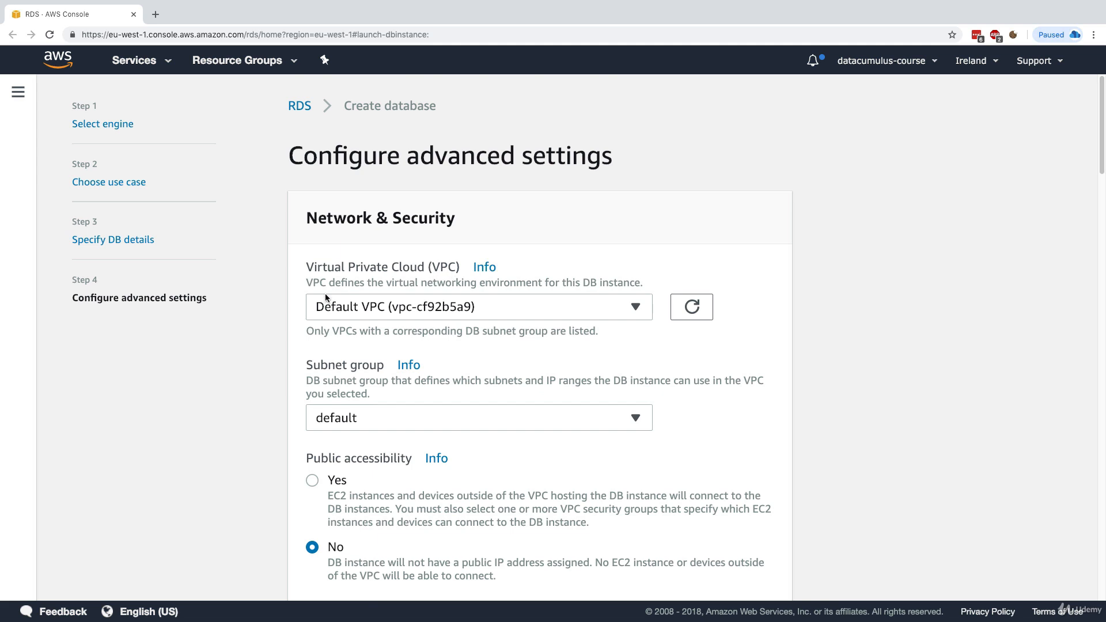
Keep the default VPC and subnet group, and set Public accessibility to Yes
scroll(377, 320, down, 2)
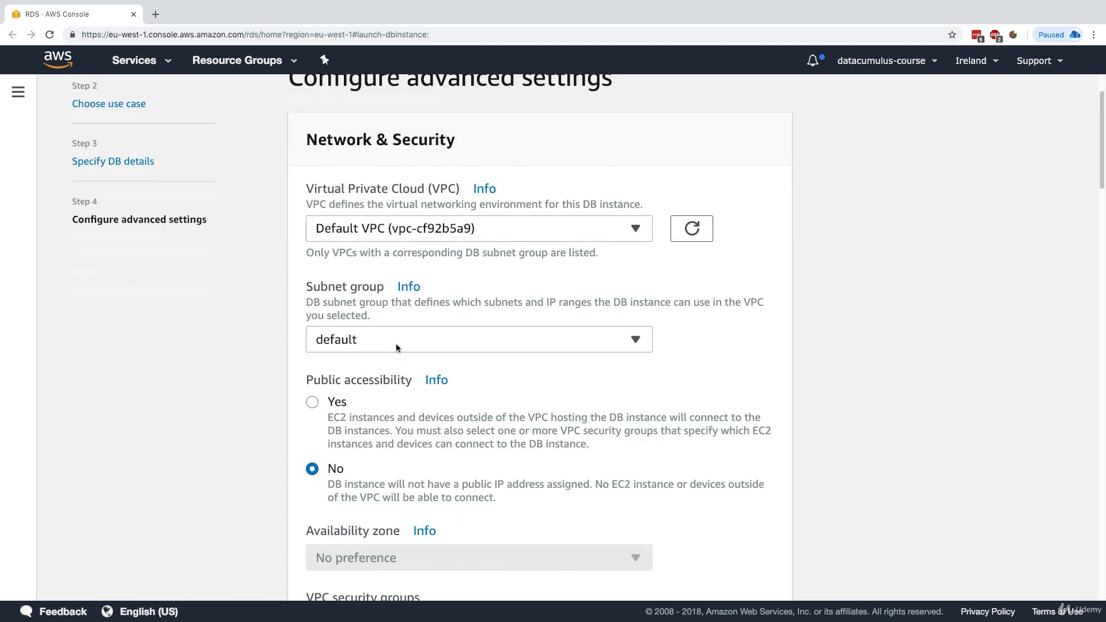
click(396, 343)
click(395, 343)
scroll(320, 380, down, 2)
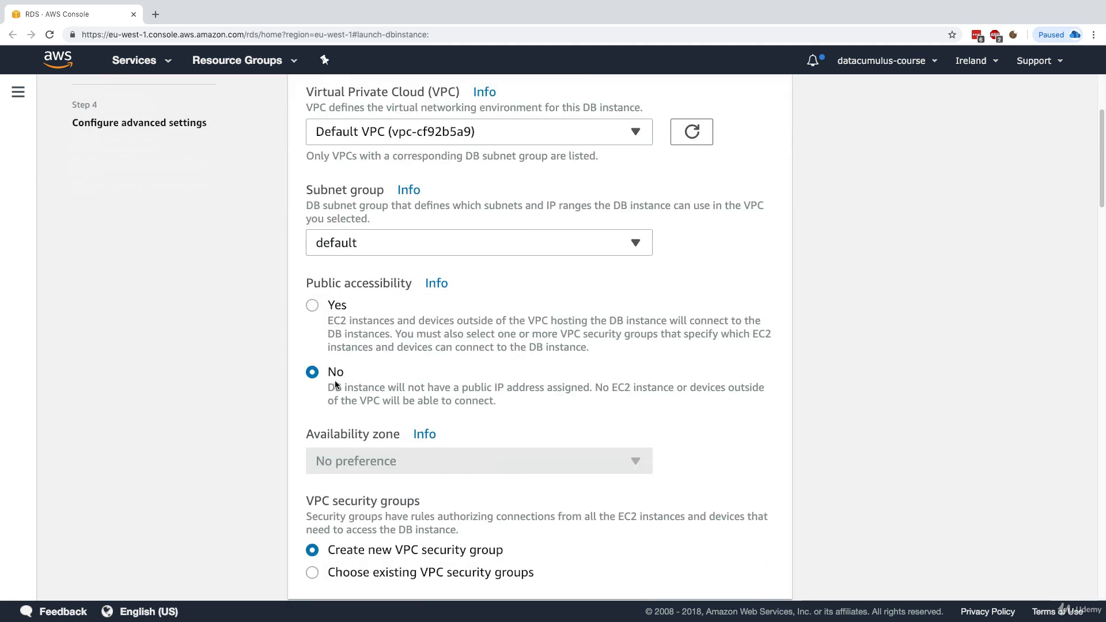
click(328, 318)
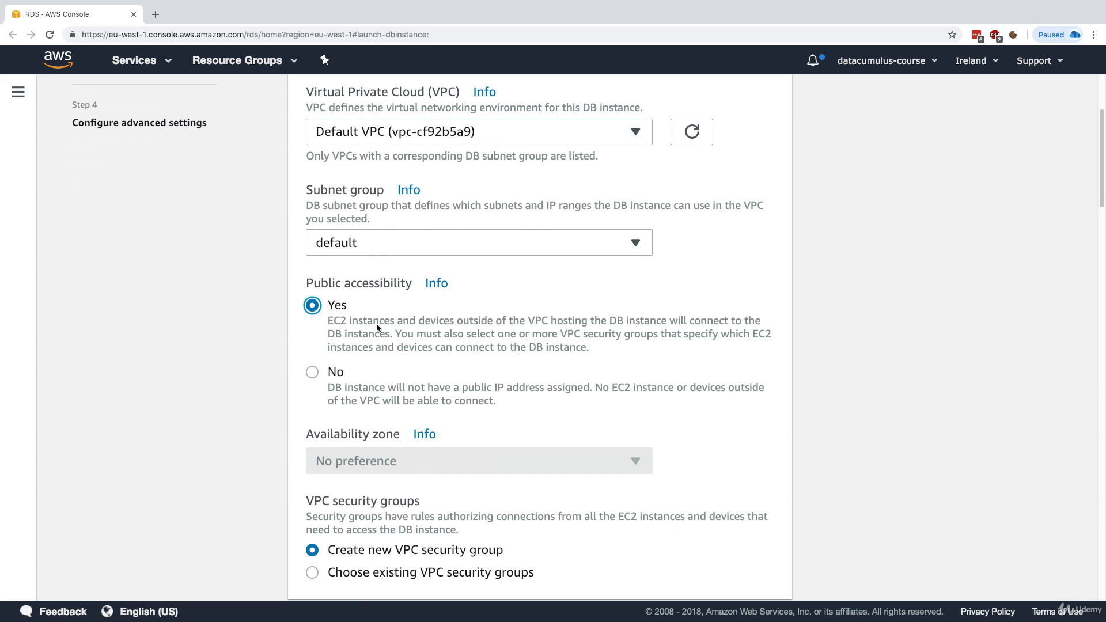
drag(327, 315, 444, 328)
click(405, 335)
scroll(270, 387, down, 1)
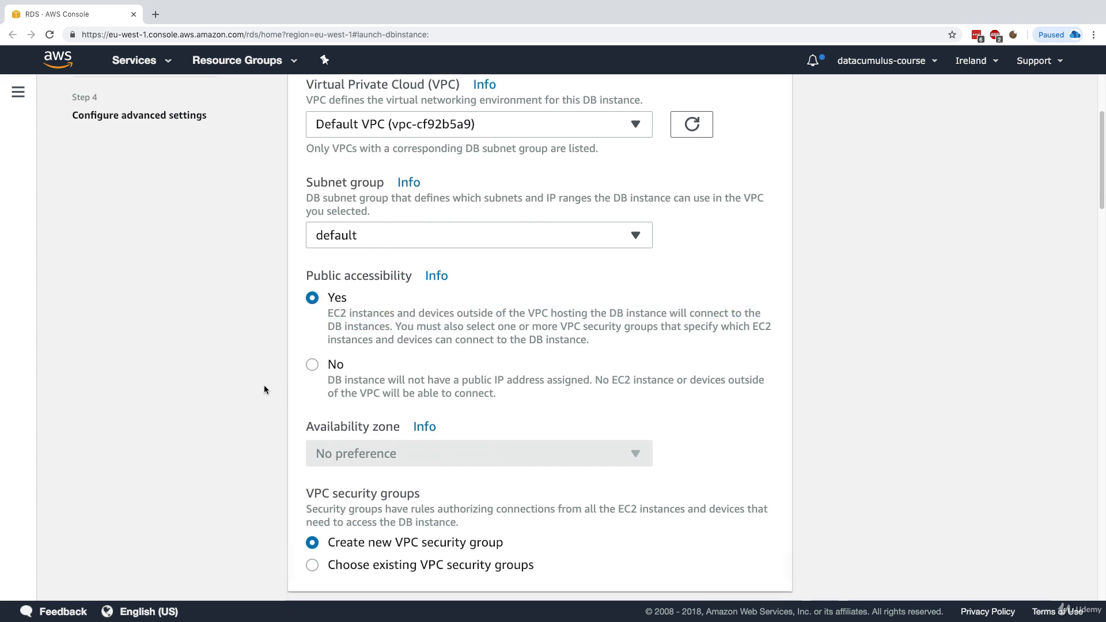
scroll(264, 386, down, 3)
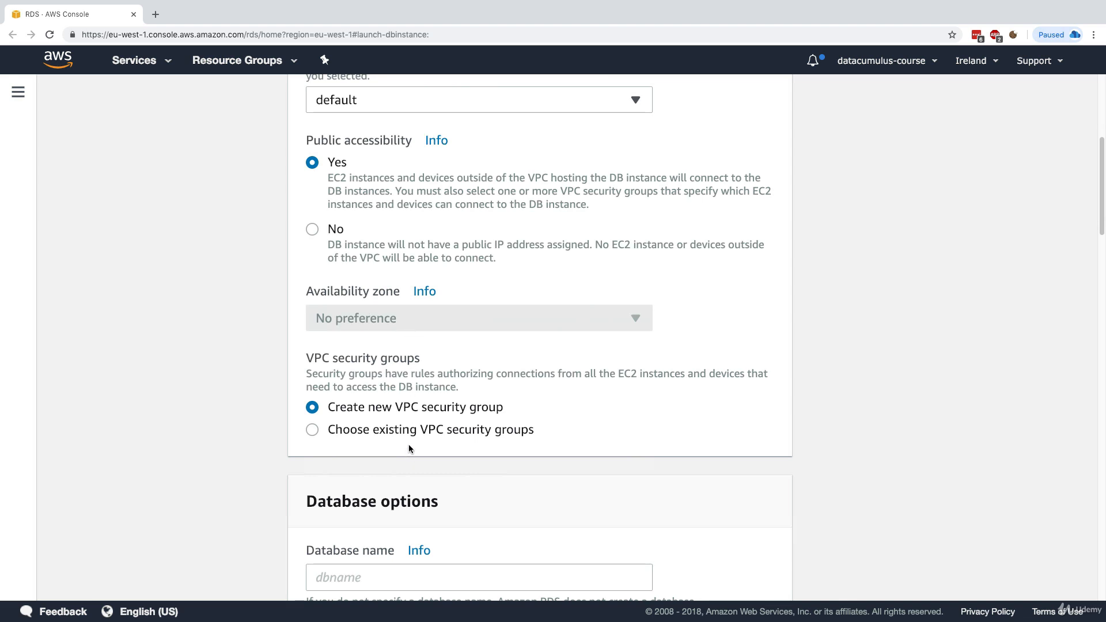
Name the database mydb and keep the default port 5432
click(506, 408)
scroll(439, 412, down, 5)
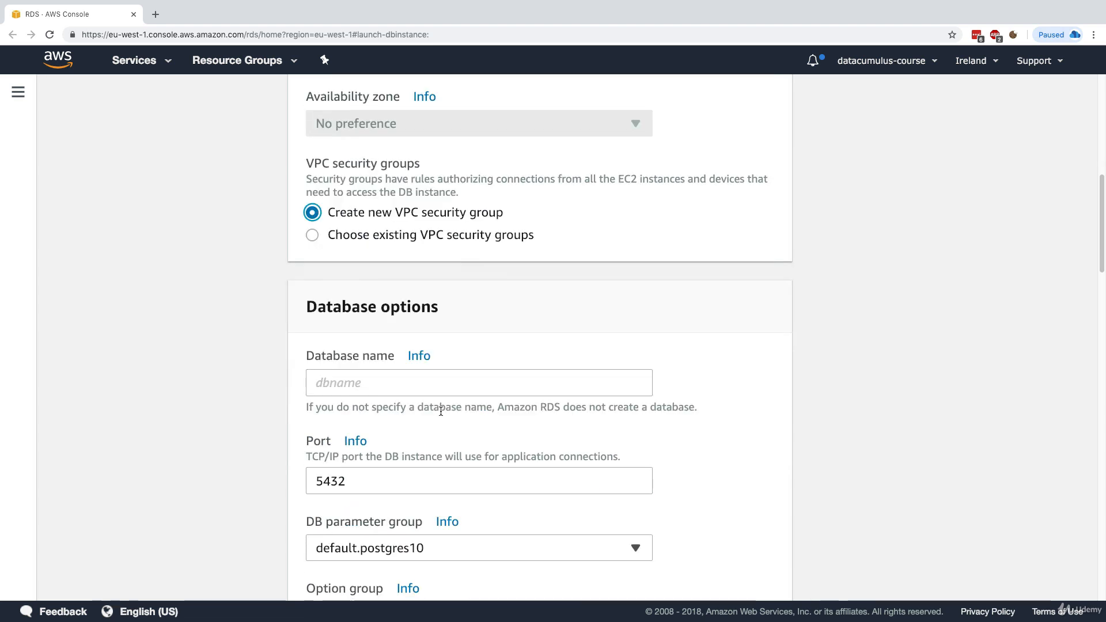
click(434, 390)
text(DBN)
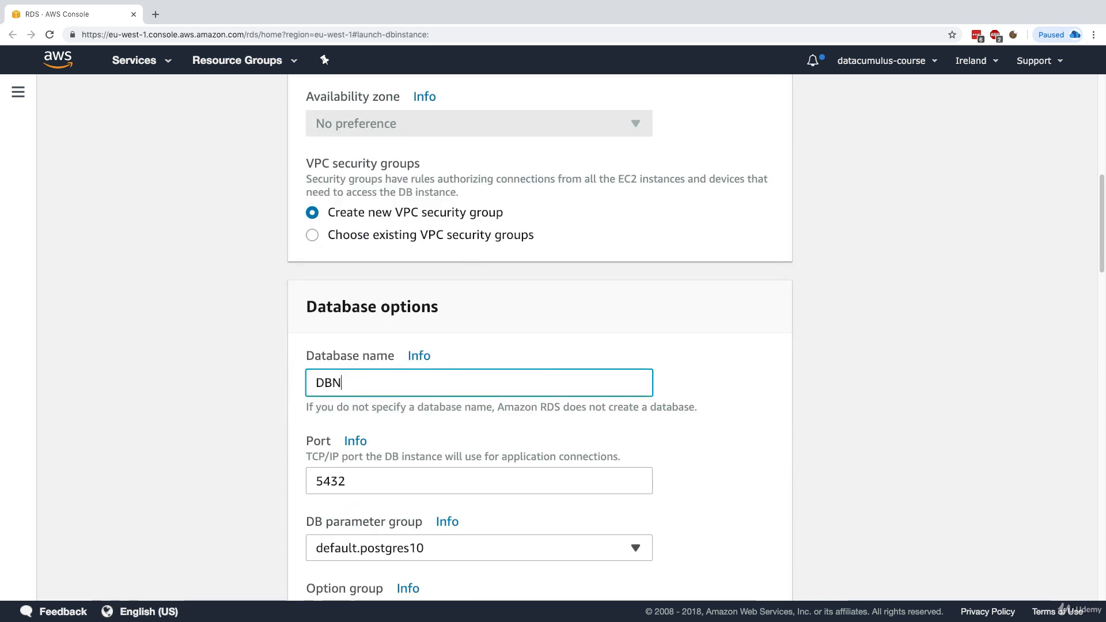
key(BackSpace)
key(BackSpace)
key(BackSpace)
text(db)
key(BackSpace)
key(BackSpace)
text(mydb)
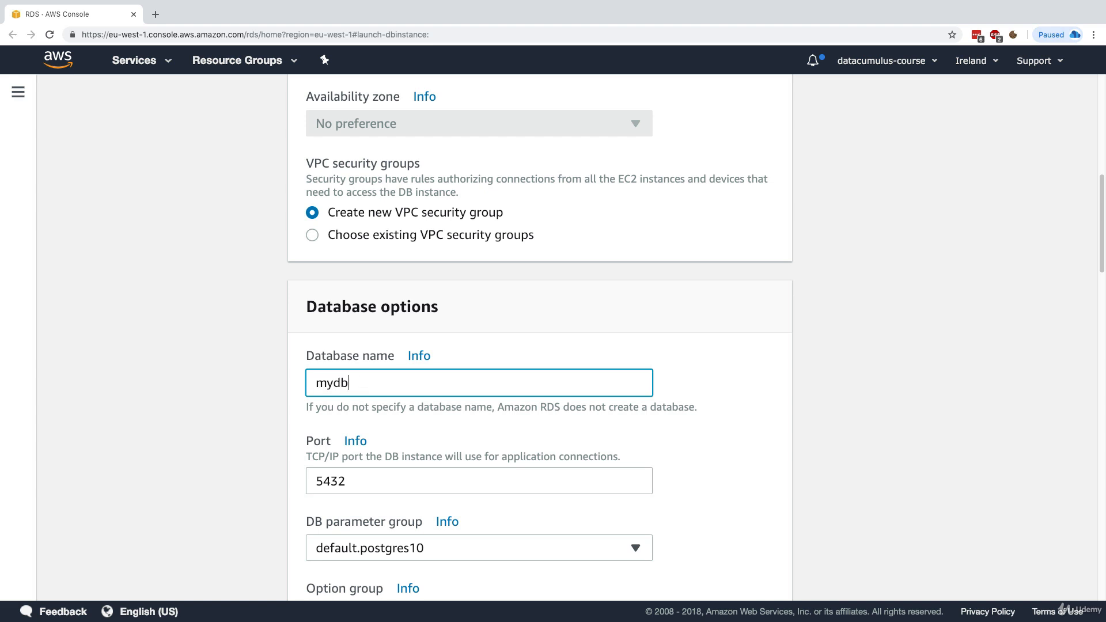
scroll(421, 396, down, 2)
drag(314, 350, 366, 348)
click(366, 348)
Leave encryption, 7-day backup retention, enhanced monitoring disabled and maintenance settings at defaults
scroll(296, 398, down, 3)
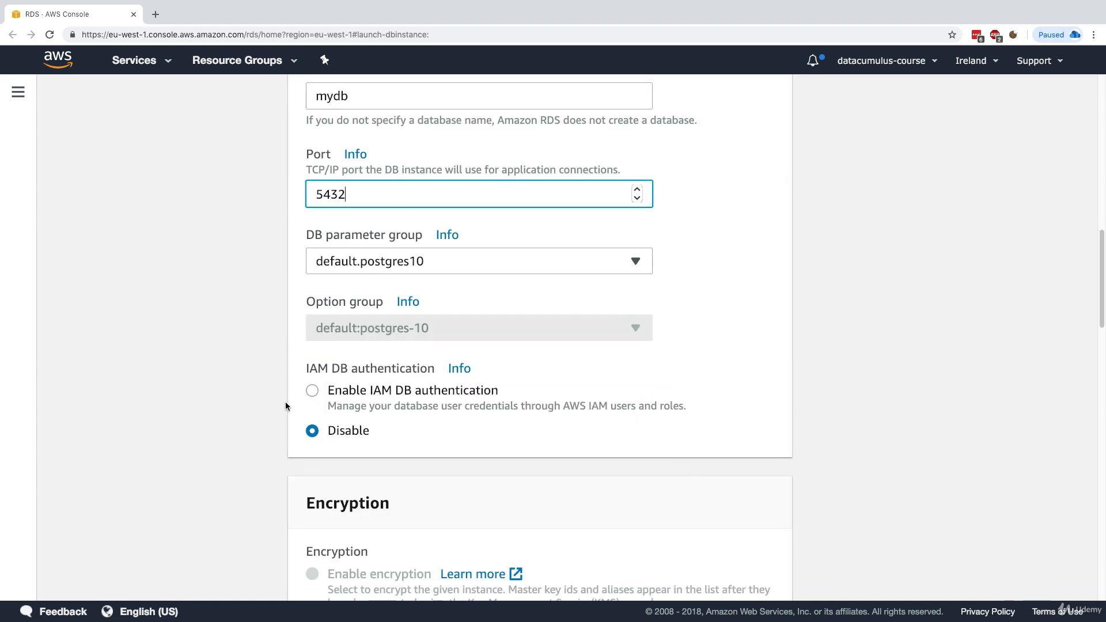
scroll(360, 429, down, 5)
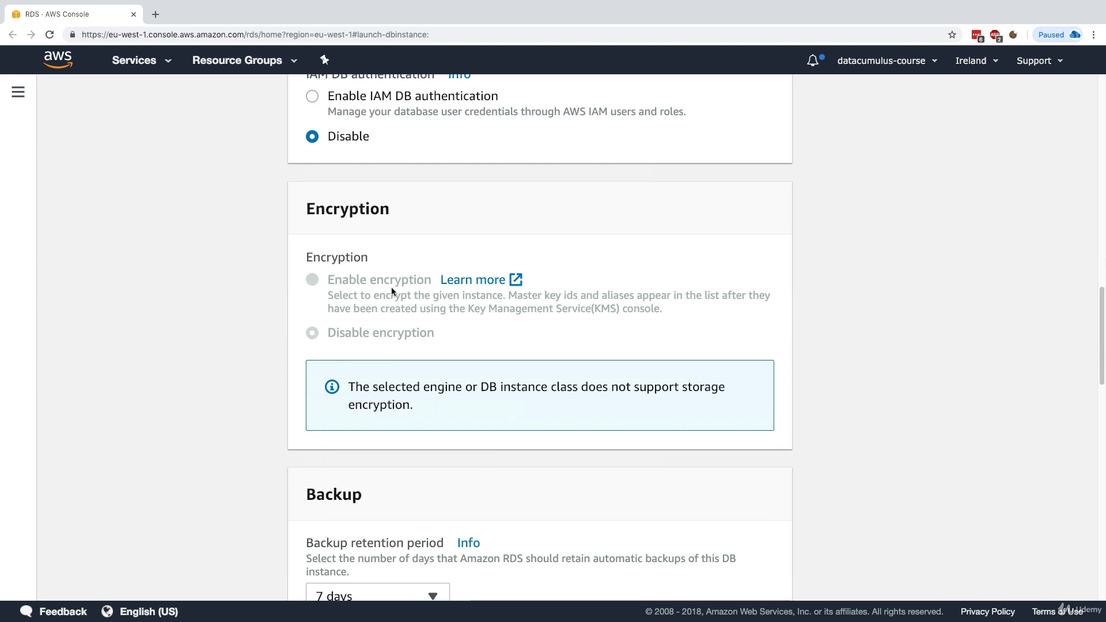
drag(432, 281, 361, 286)
click(361, 286)
drag(462, 384, 589, 384)
click(440, 295)
scroll(410, 304, down, 5)
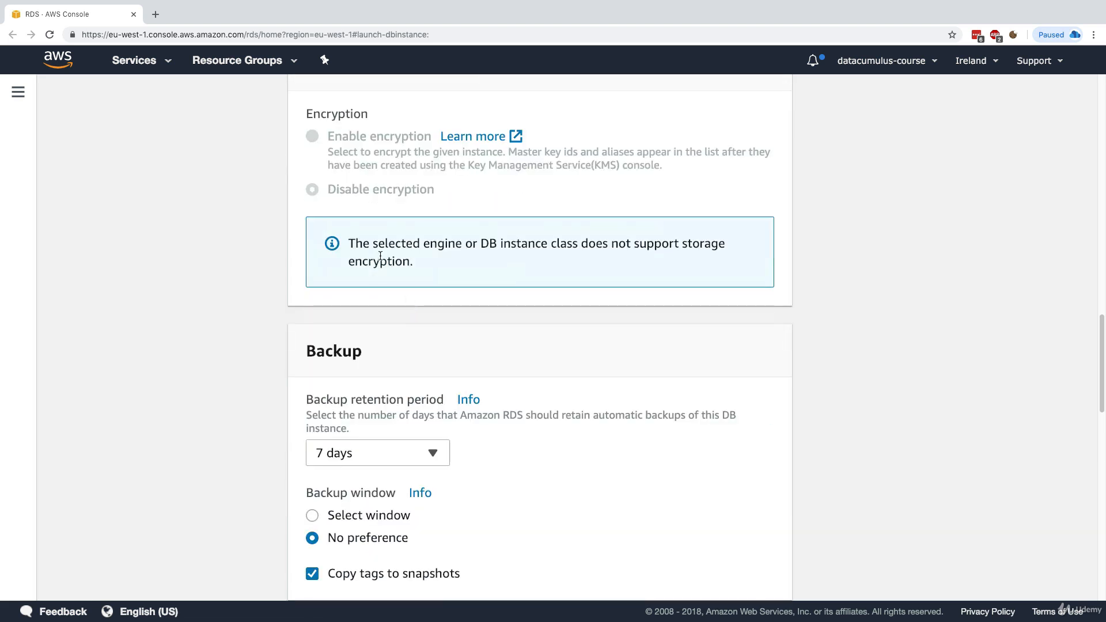
scroll(347, 251, up, 3)
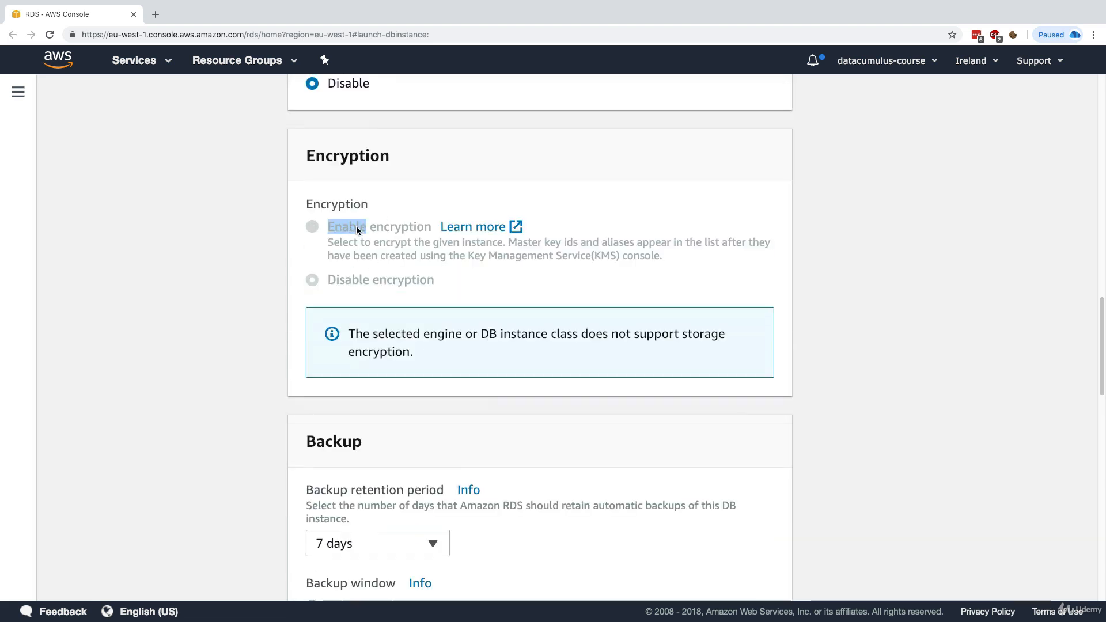
click(382, 231)
scroll(380, 248, down, 3)
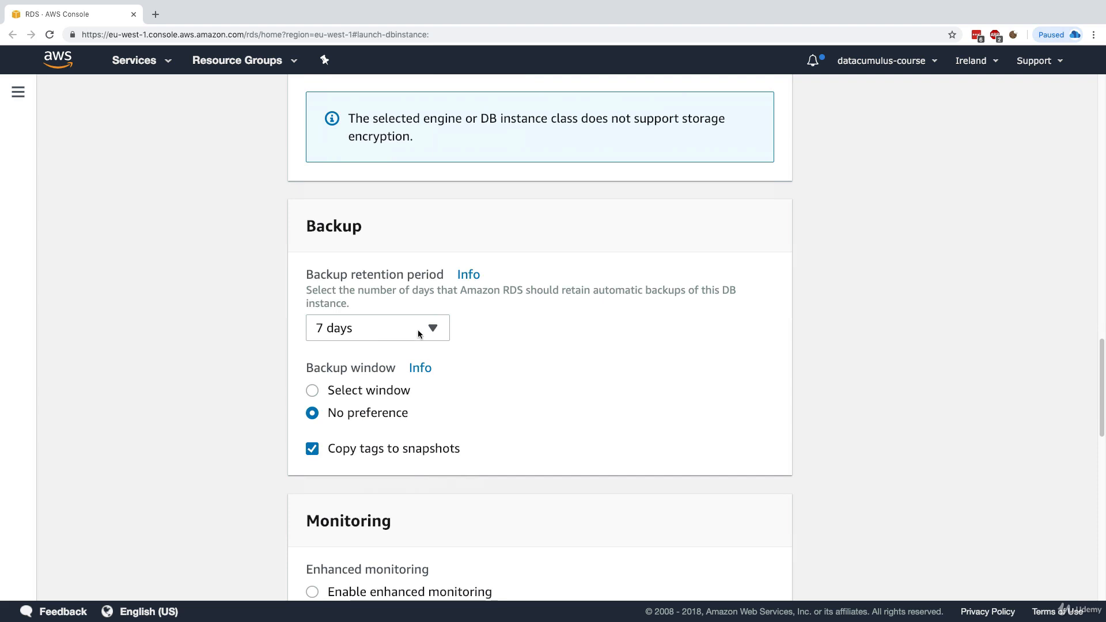
scroll(375, 434, down, 3)
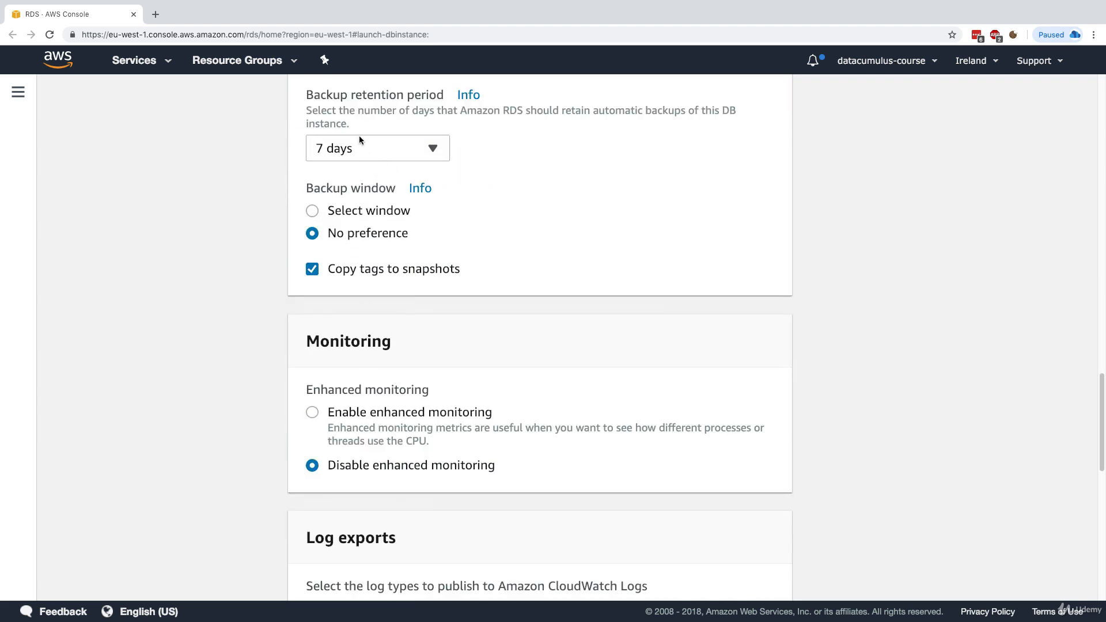
scroll(383, 160, up, 1)
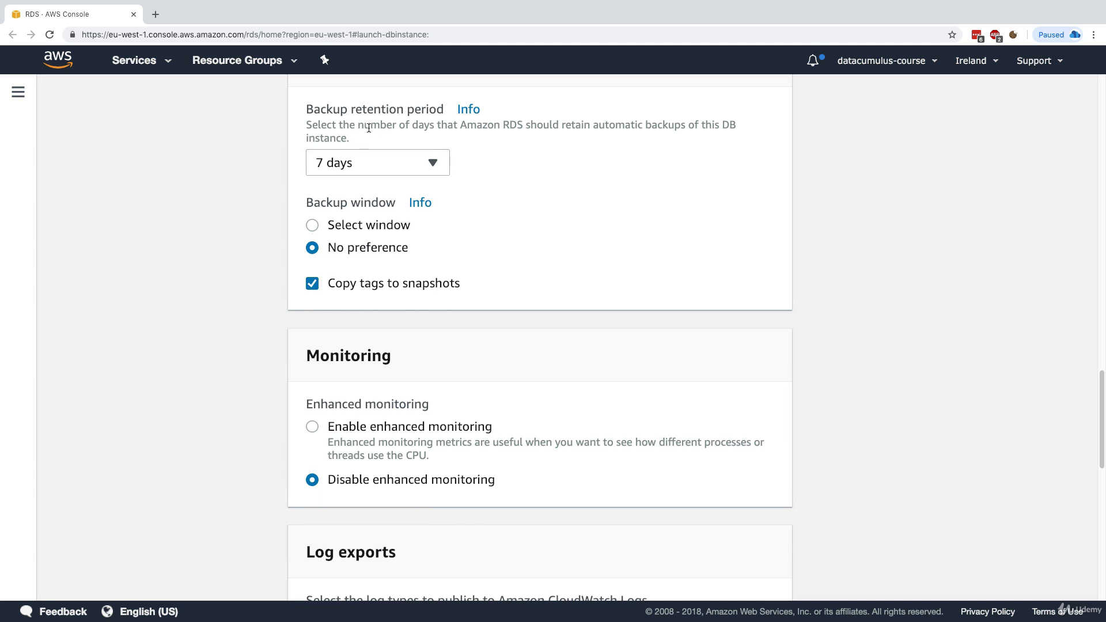
scroll(249, 329, down, 4)
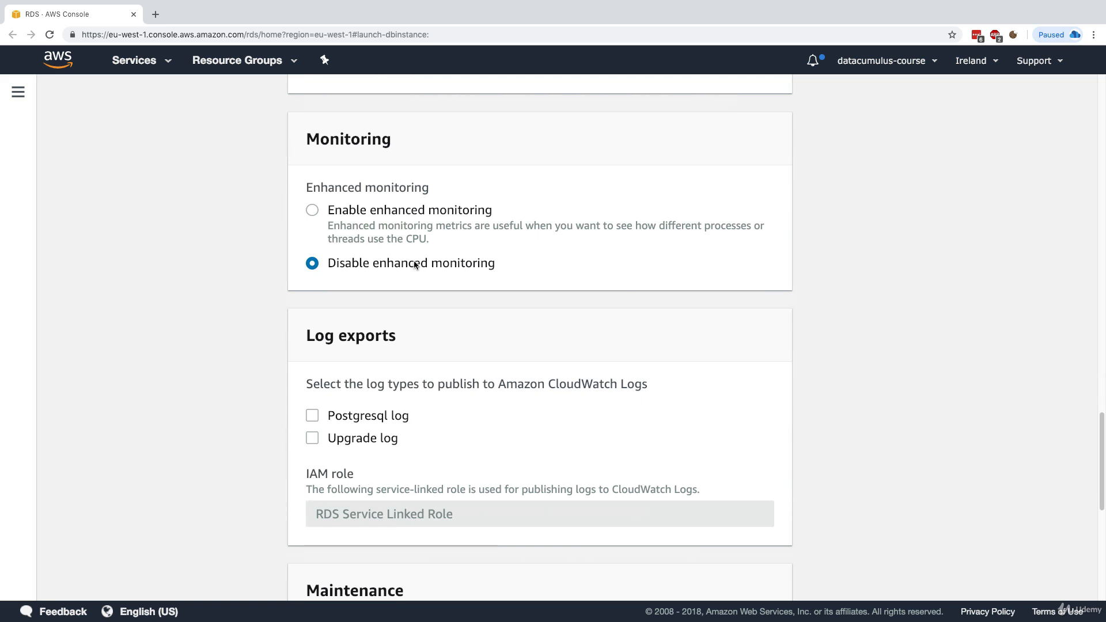
drag(429, 264, 471, 264)
scroll(388, 319, down, 4)
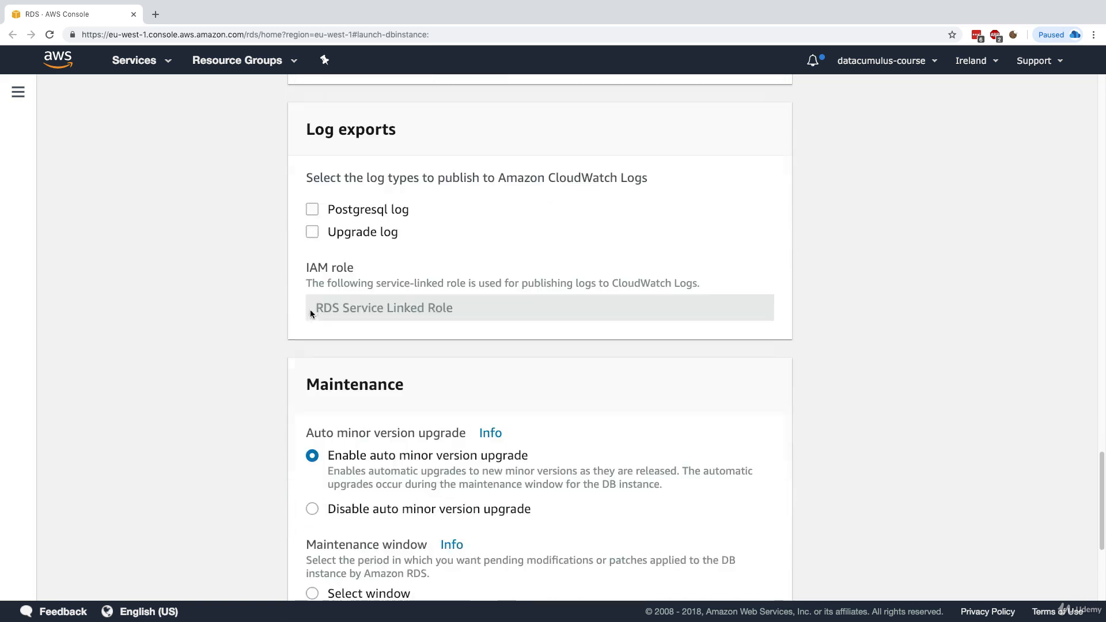
scroll(338, 321, down, 2)
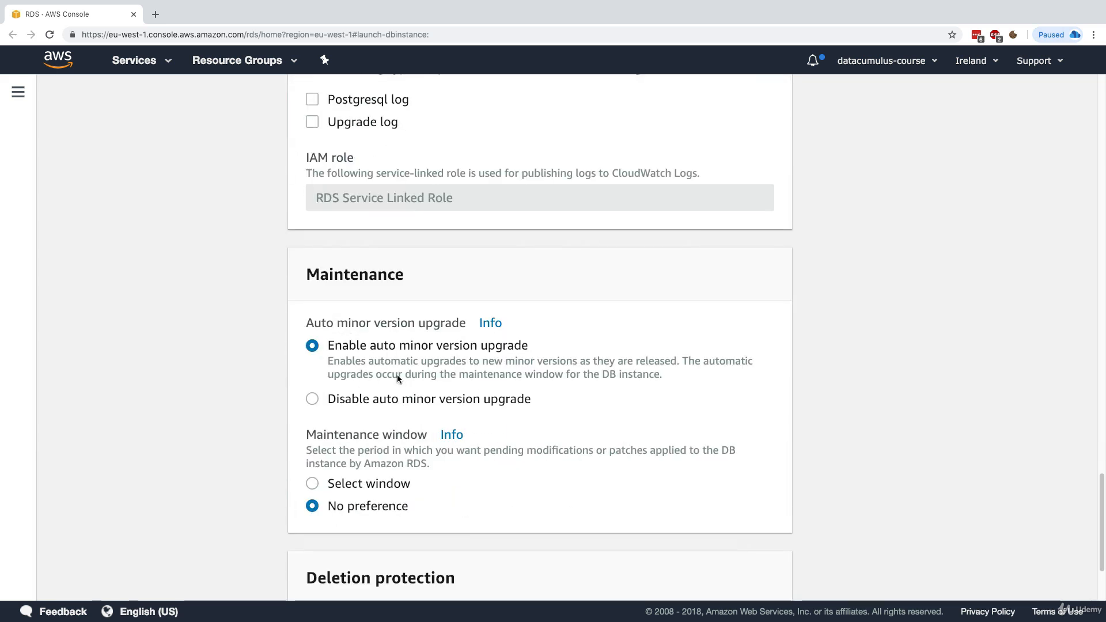
scroll(369, 376, down, 4)
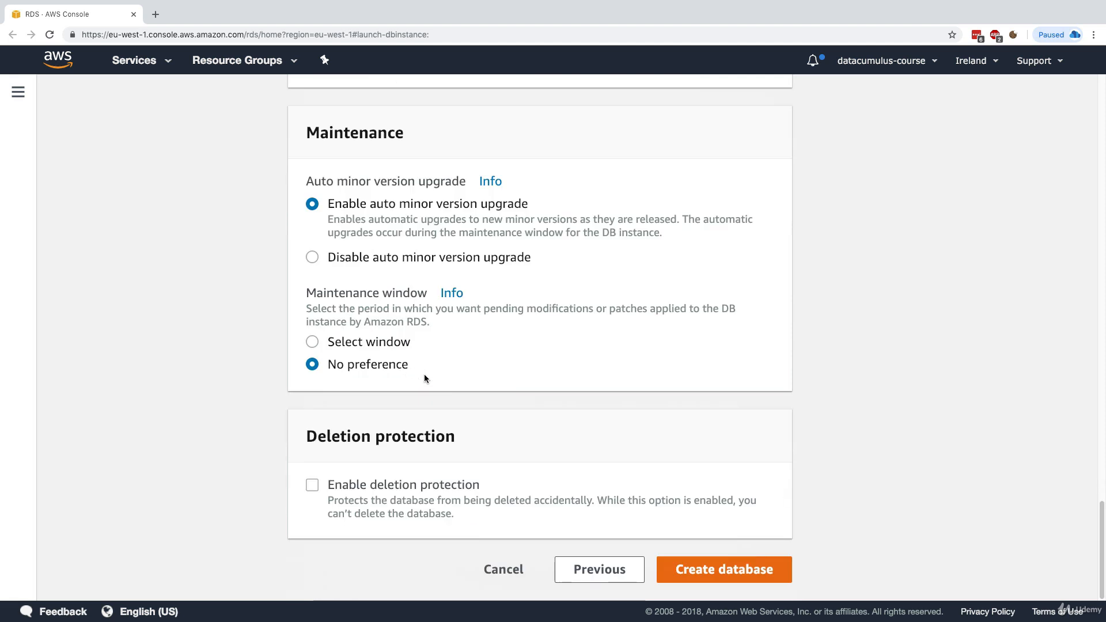
Submit the database creation and review the MasterUsername reserved-word error
click(718, 574)
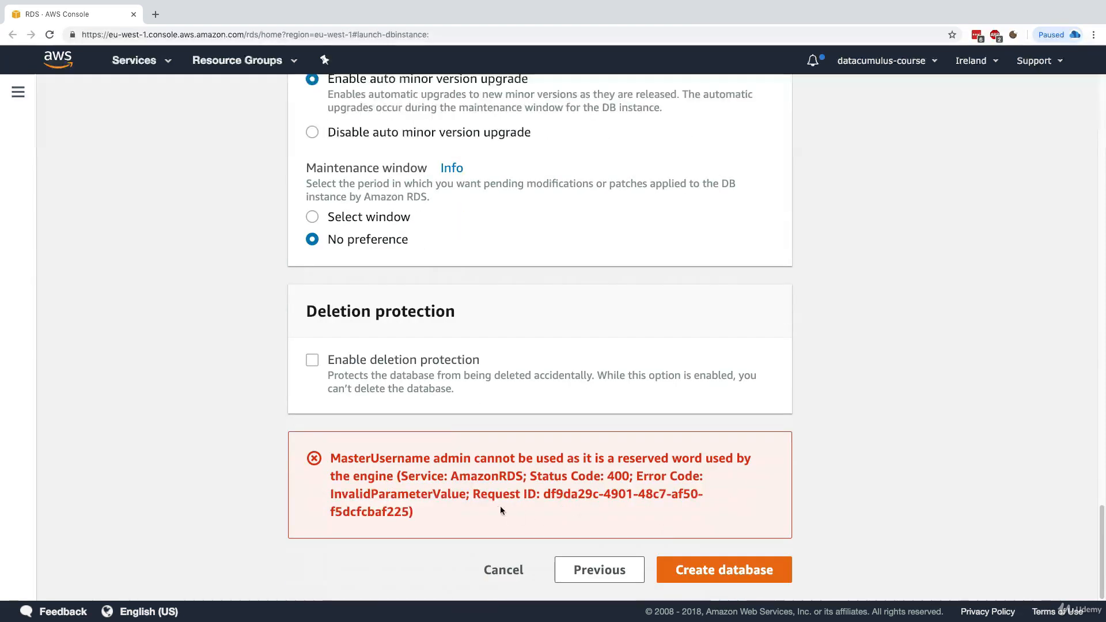
drag(486, 459, 437, 459)
double_click(417, 457)
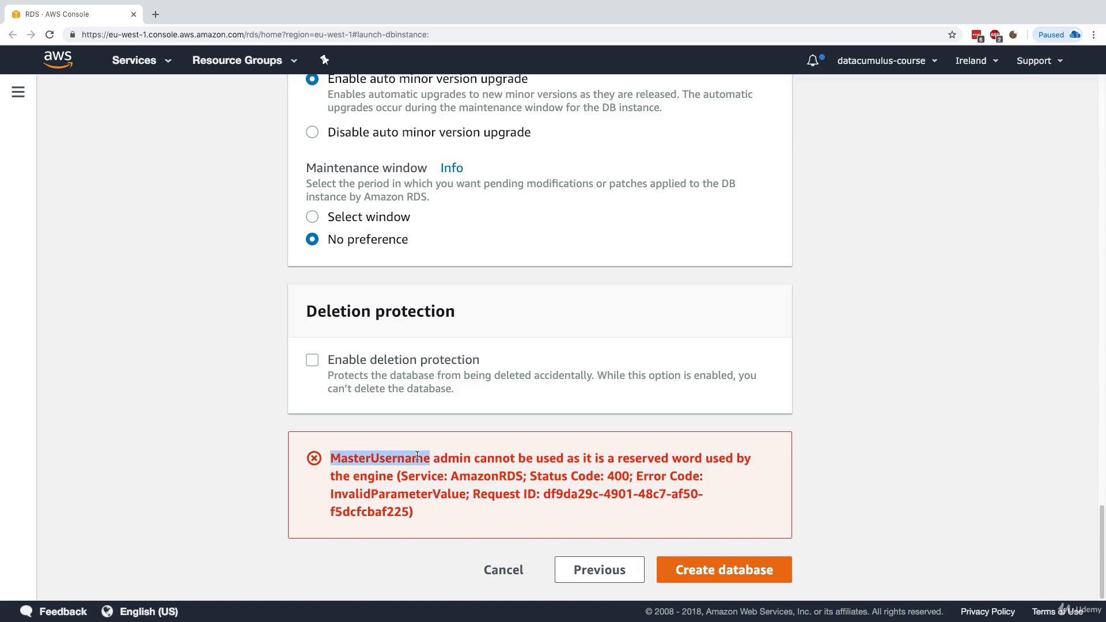
click(544, 493)
scroll(541, 483, up, 20)
scroll(540, 479, down, 20)
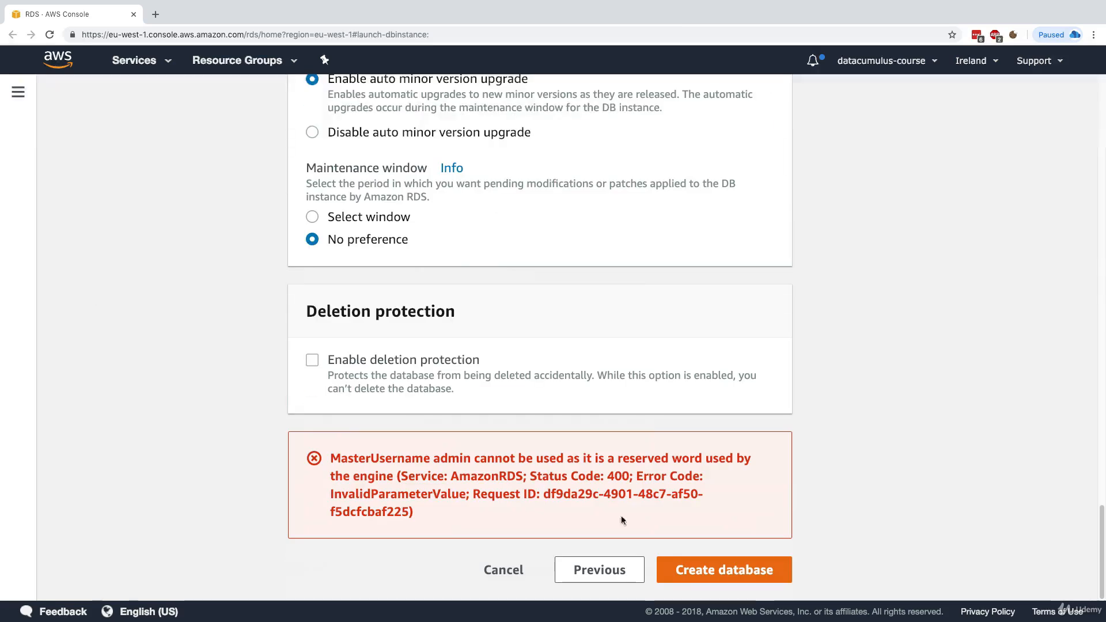
Replace the reserved master username admin with a non-reserved name and create the database
click(619, 569)
double_click(427, 370)
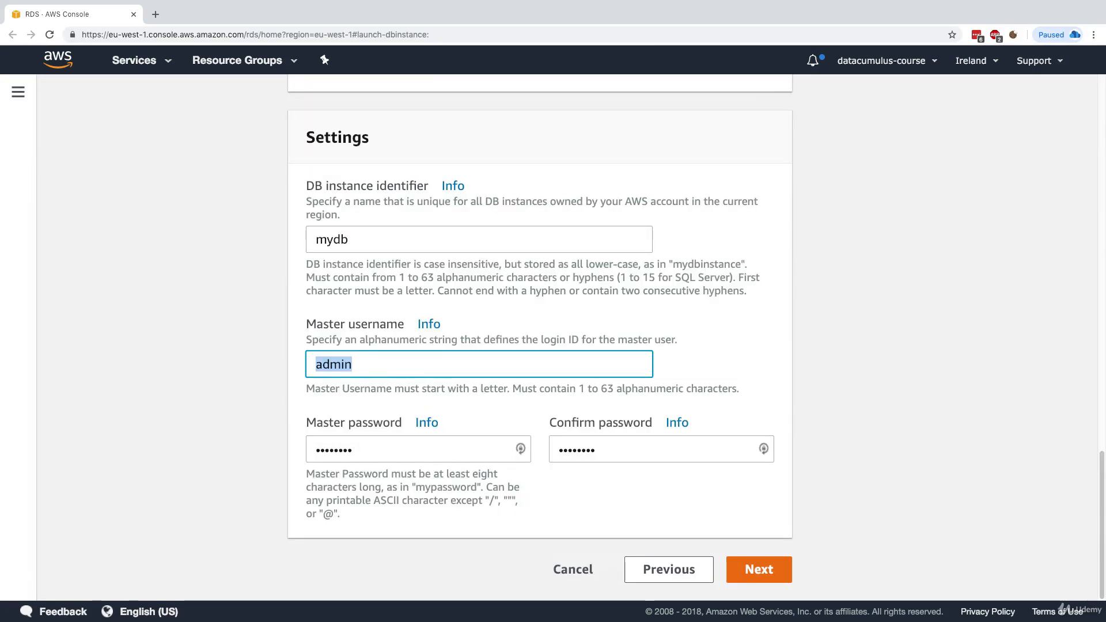
text(stephane)
click(760, 569)
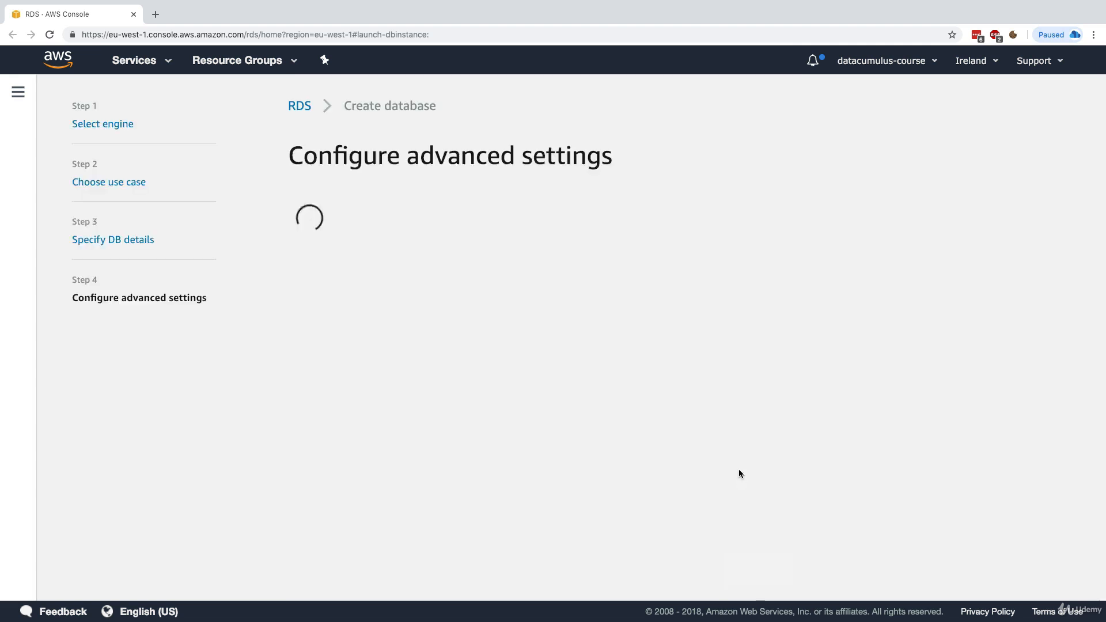
click(725, 558)
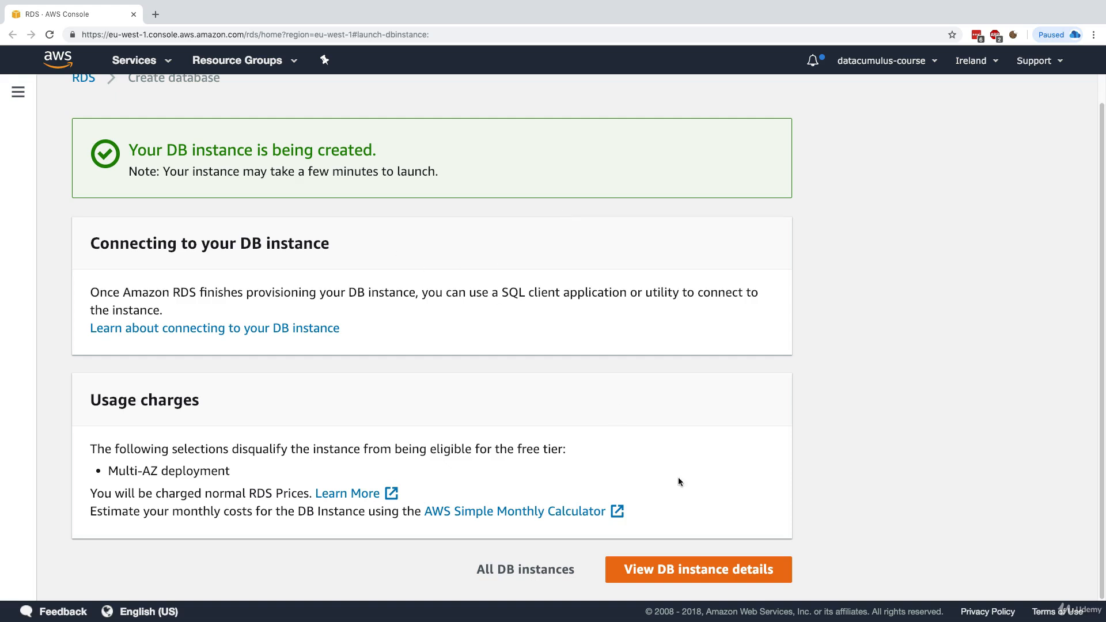
Open the mydb instance details and note its Modifying status
click(711, 556)
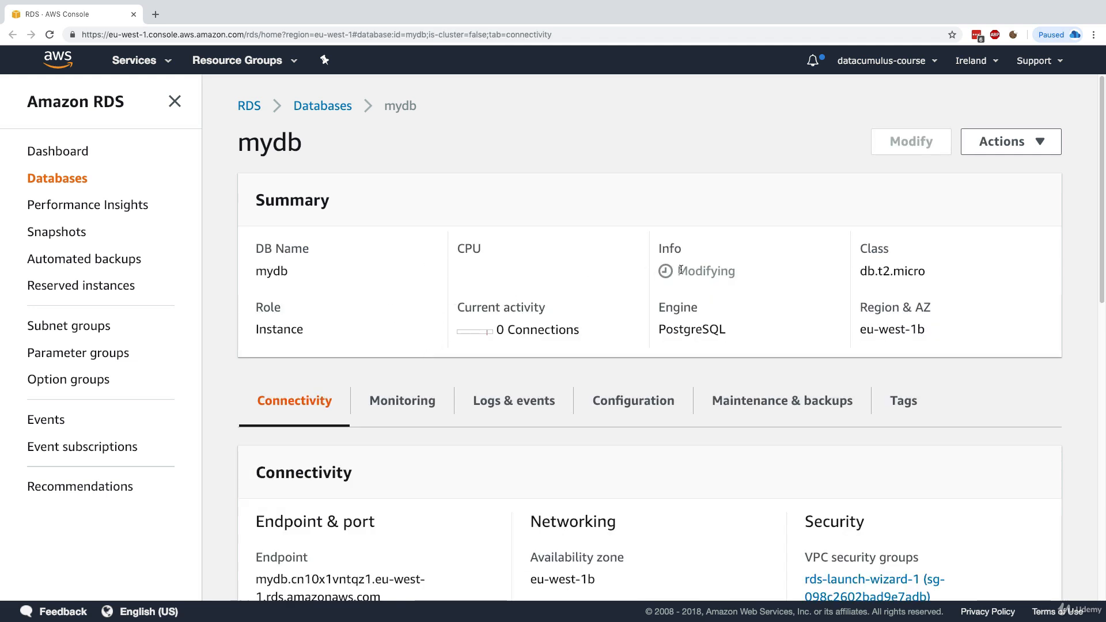
drag(660, 250, 756, 276)
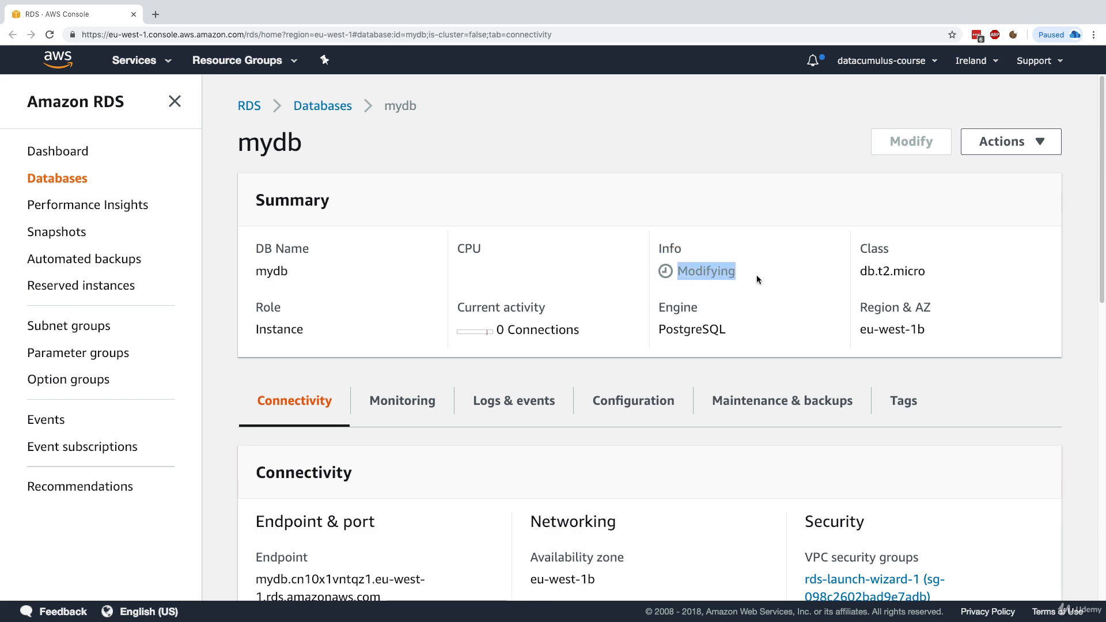
click(682, 361)
Check mydb's configuration, where Multi AZ still shows No
click(635, 403)
scroll(635, 407, down, 8)
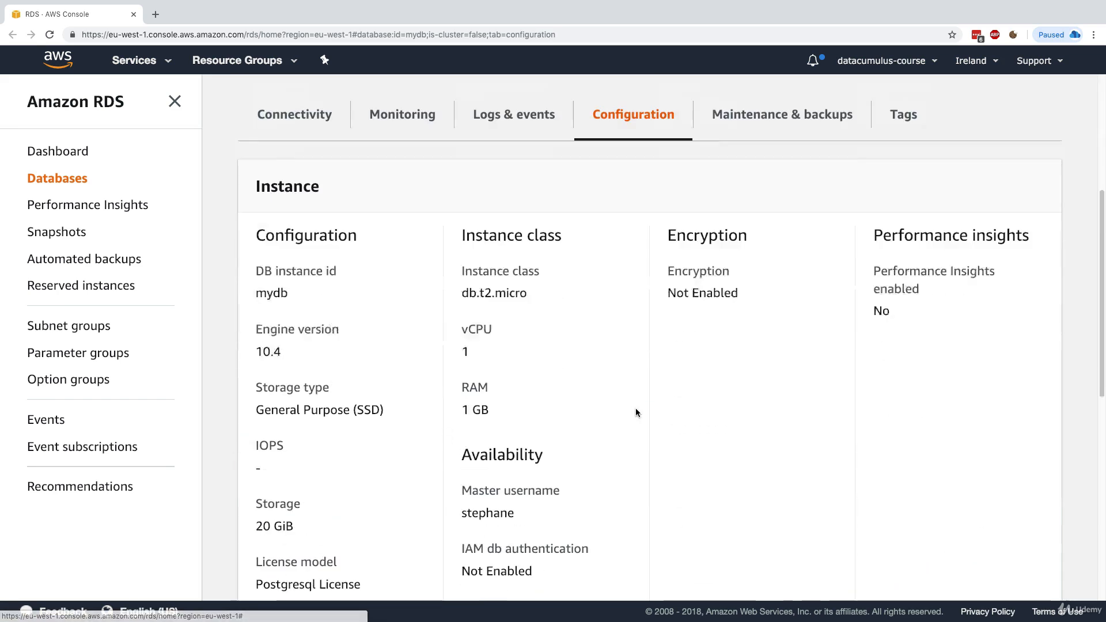
scroll(414, 474, down, 6)
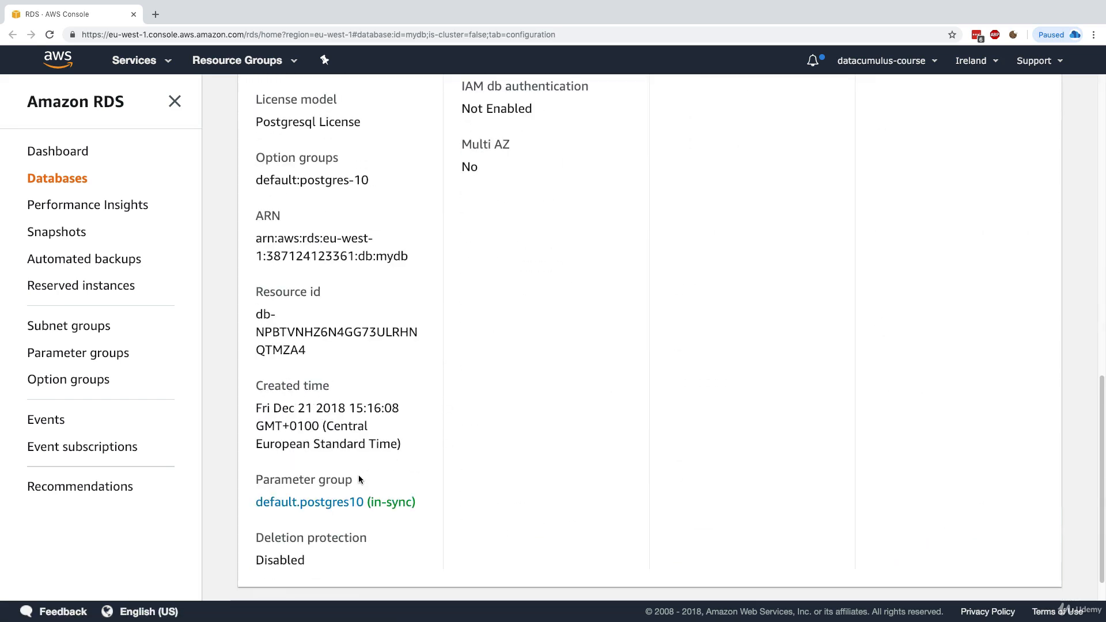
scroll(480, 261, up, 2)
drag(464, 197, 503, 233)
click(500, 234)
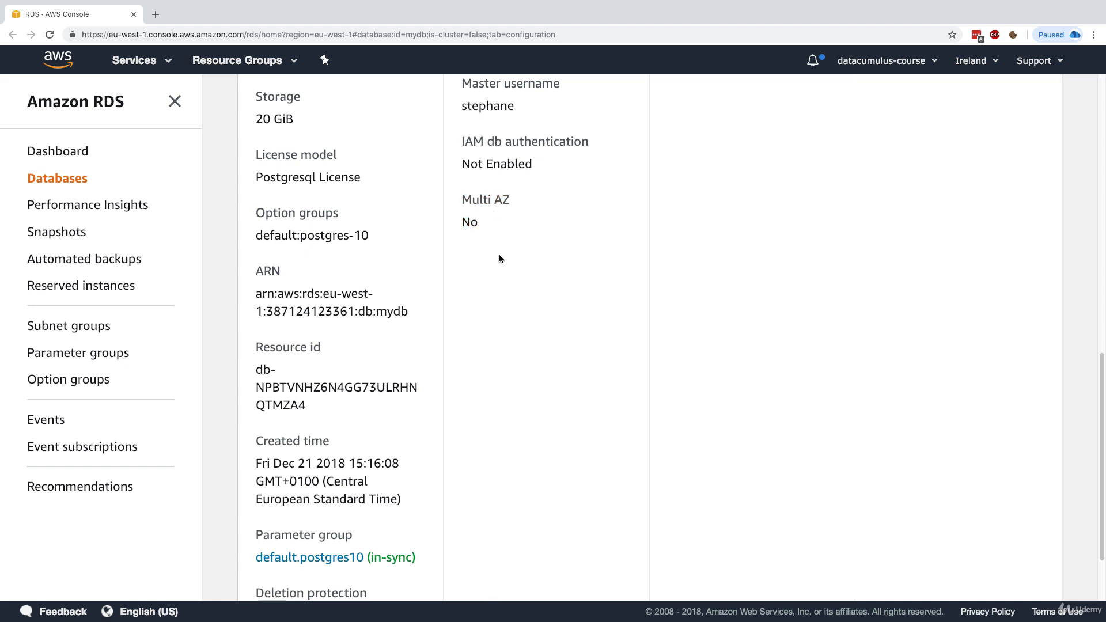
scroll(507, 271, up, 10)
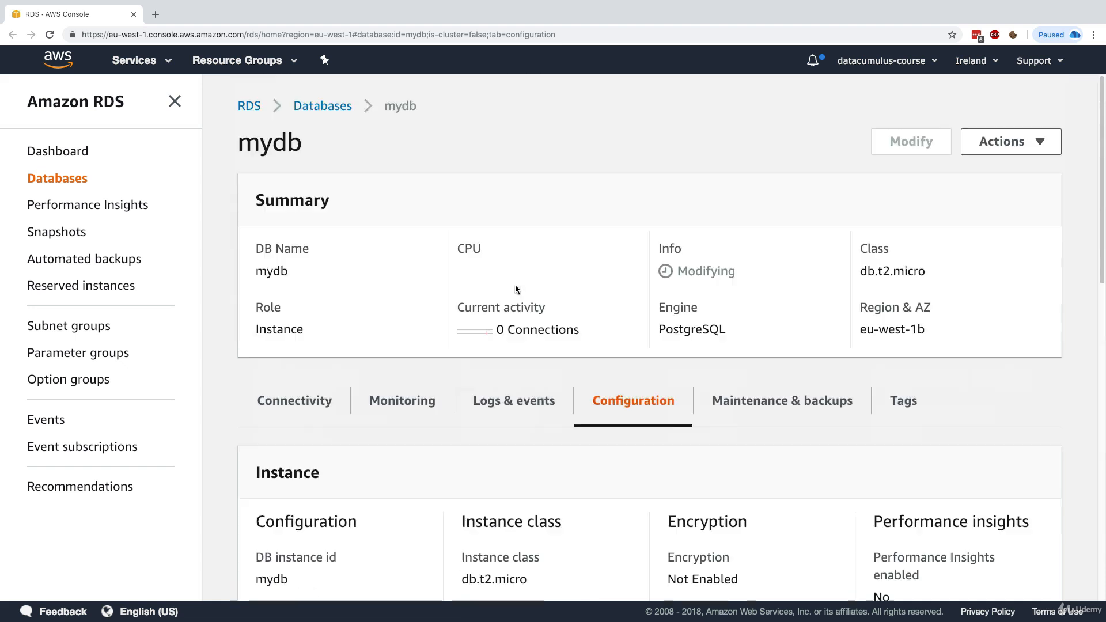
drag(678, 271, 714, 269)
click(710, 269)
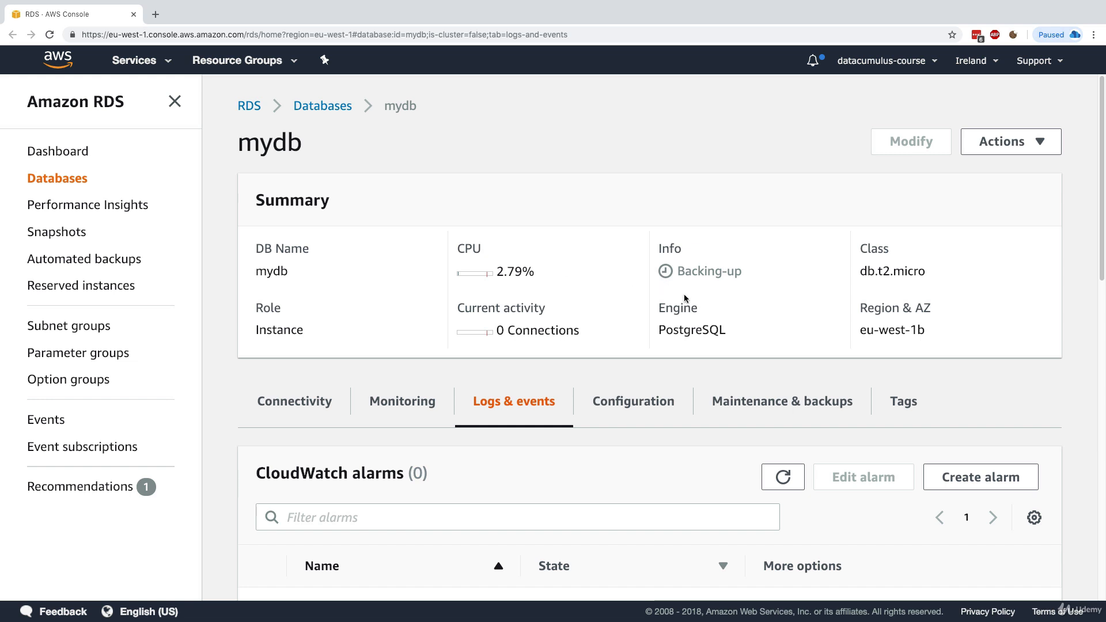
Review mydb's latest recent event about the Multi-AZ conversion
drag(677, 270, 707, 271)
scroll(732, 319, down, 7)
drag(275, 361, 365, 339)
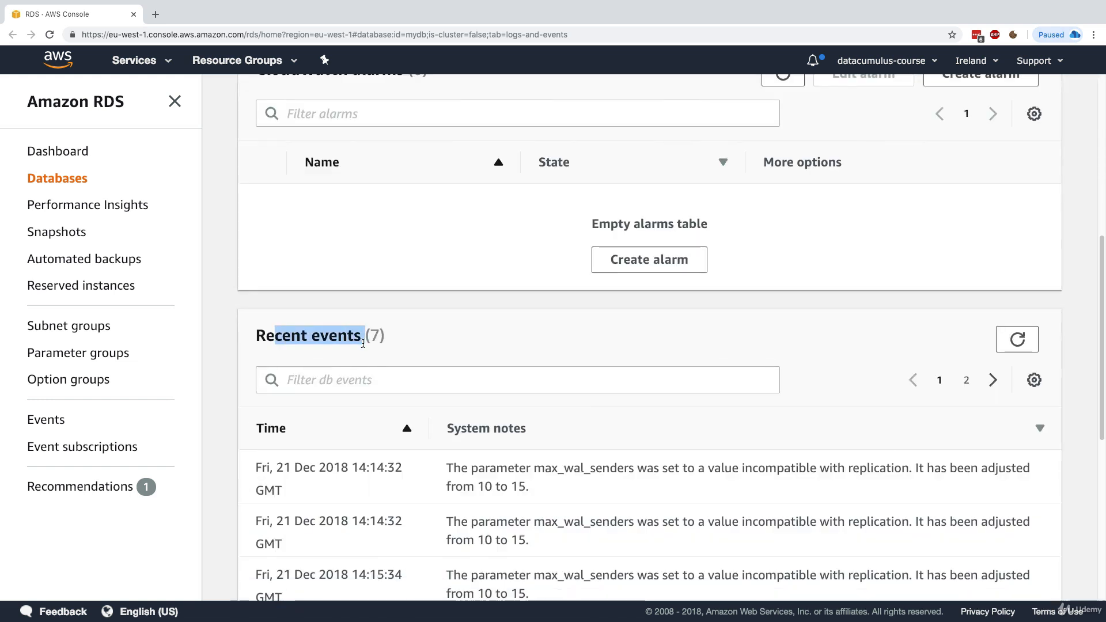
scroll(447, 274, up, 4)
scroll(569, 372, down, 6)
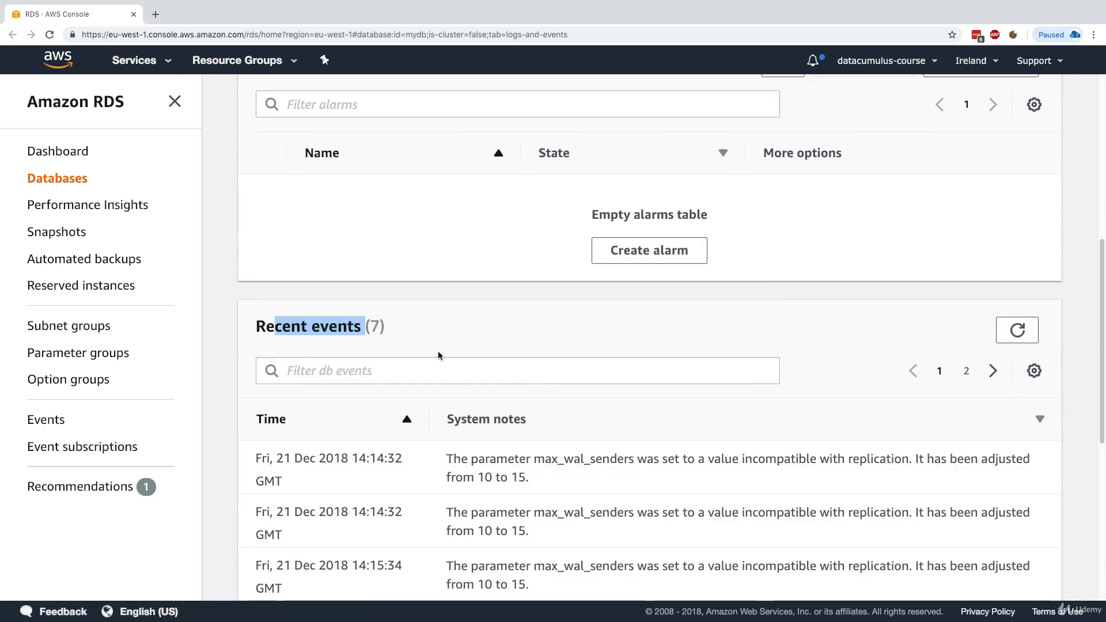
drag(358, 521, 402, 523)
click(495, 531)
drag(494, 531, 719, 530)
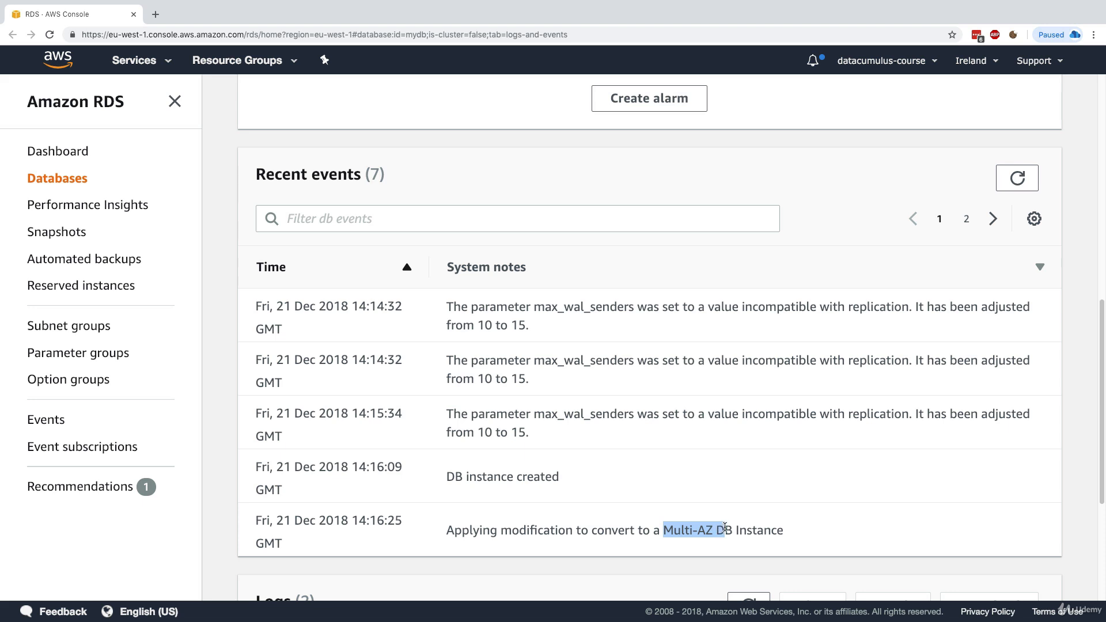
click(727, 527)
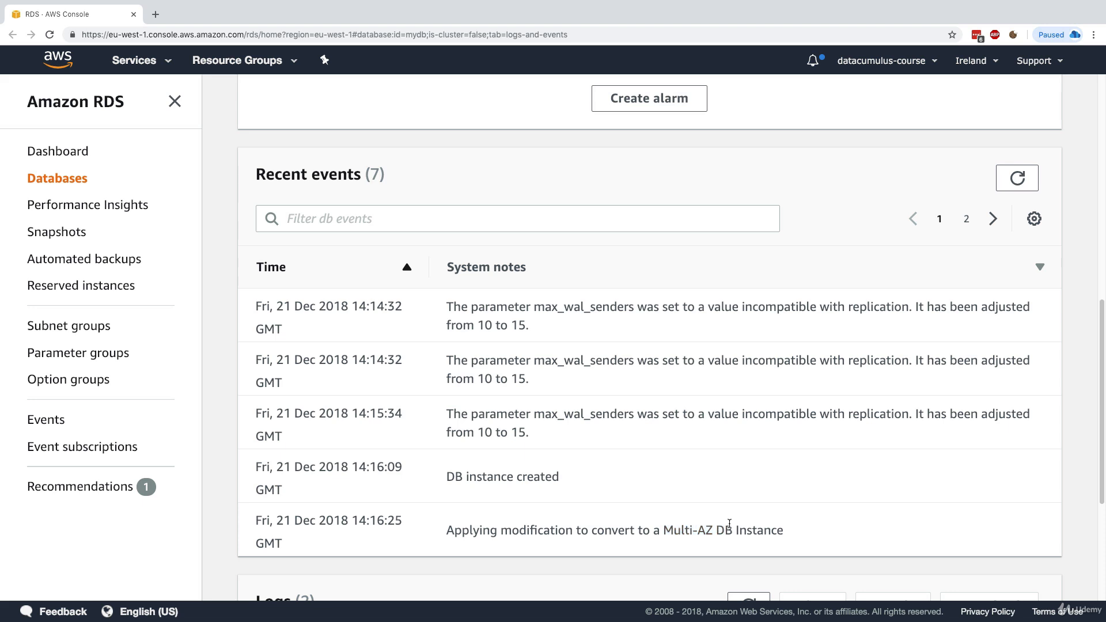
On page 2 of recent events, read the Multi-AZ conversion finished and backup started events
click(967, 220)
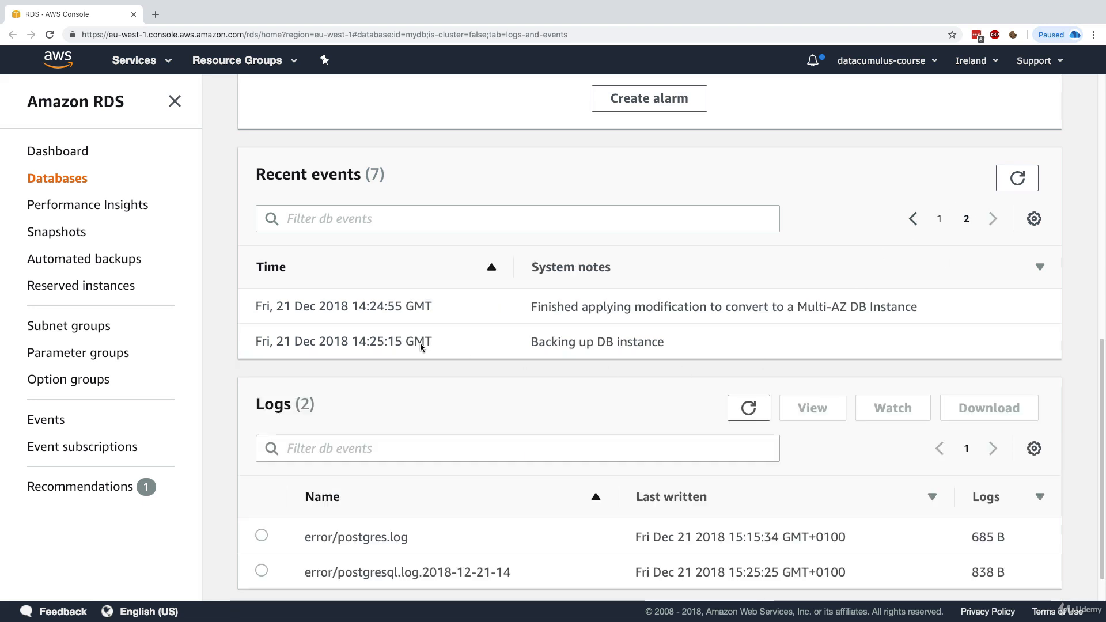
drag(358, 302, 385, 302)
click(374, 302)
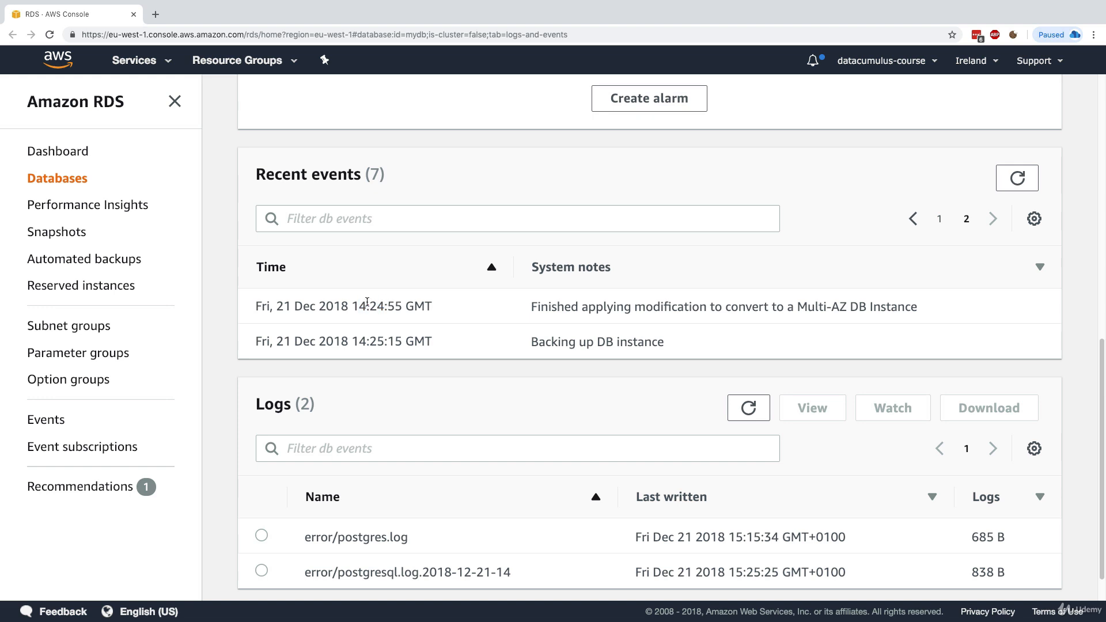
drag(587, 307, 885, 300)
click(885, 300)
drag(358, 341, 455, 345)
click(454, 346)
scroll(454, 348, up, 10)
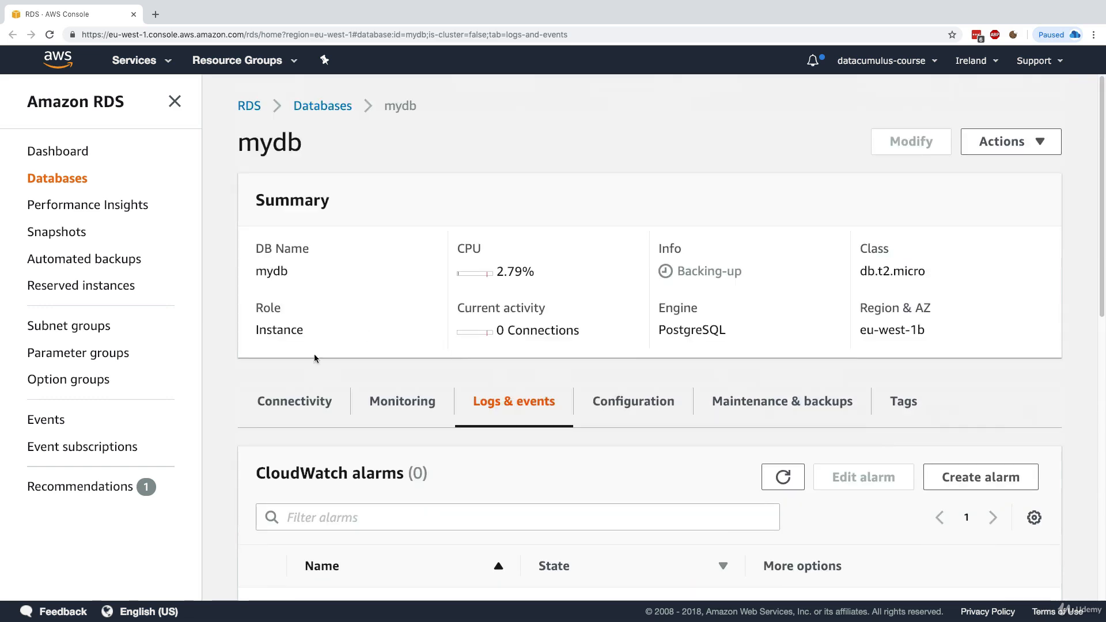
Verify mydb's configuration now shows Multi AZ as Yes
click(271, 406)
scroll(639, 282, down, 3)
click(642, 275)
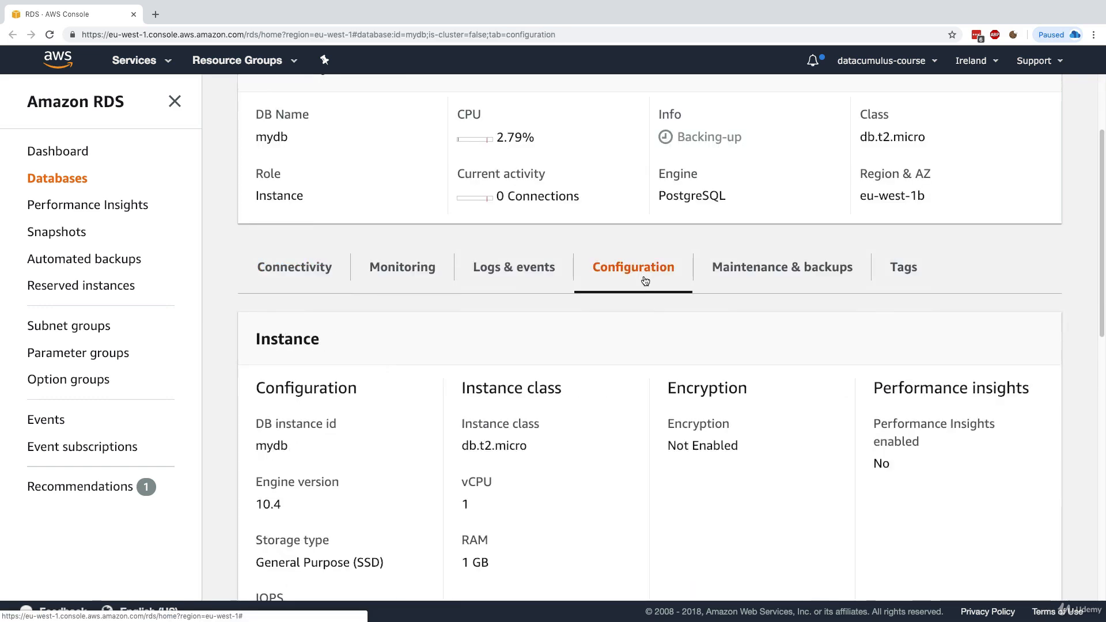
scroll(644, 336, down, 3)
scroll(643, 331, down, 4)
drag(463, 304, 510, 305)
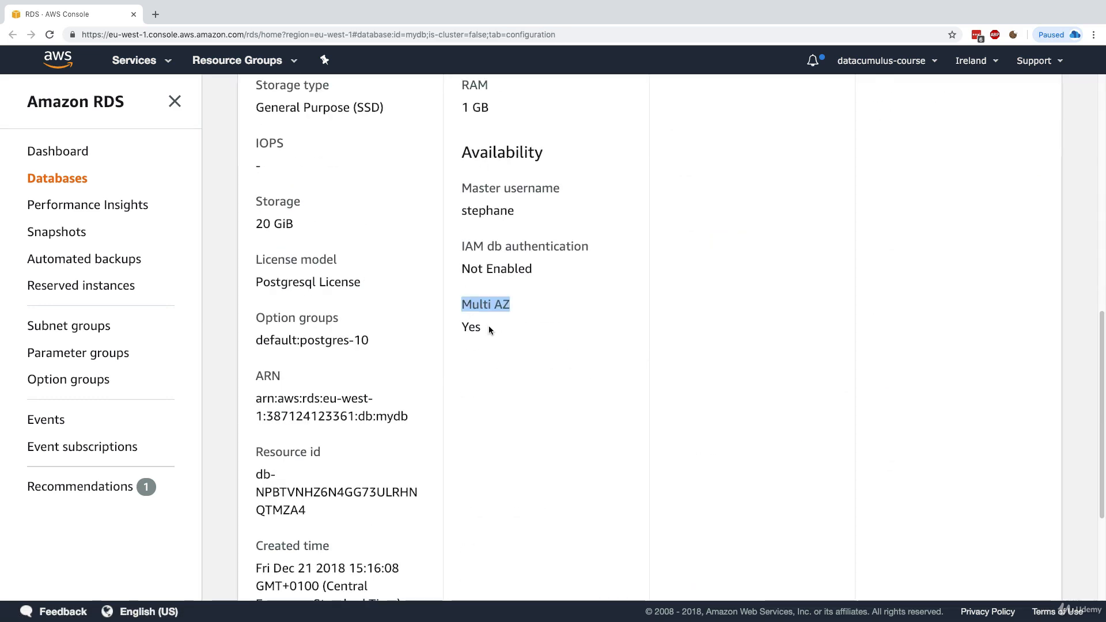
click(494, 336)
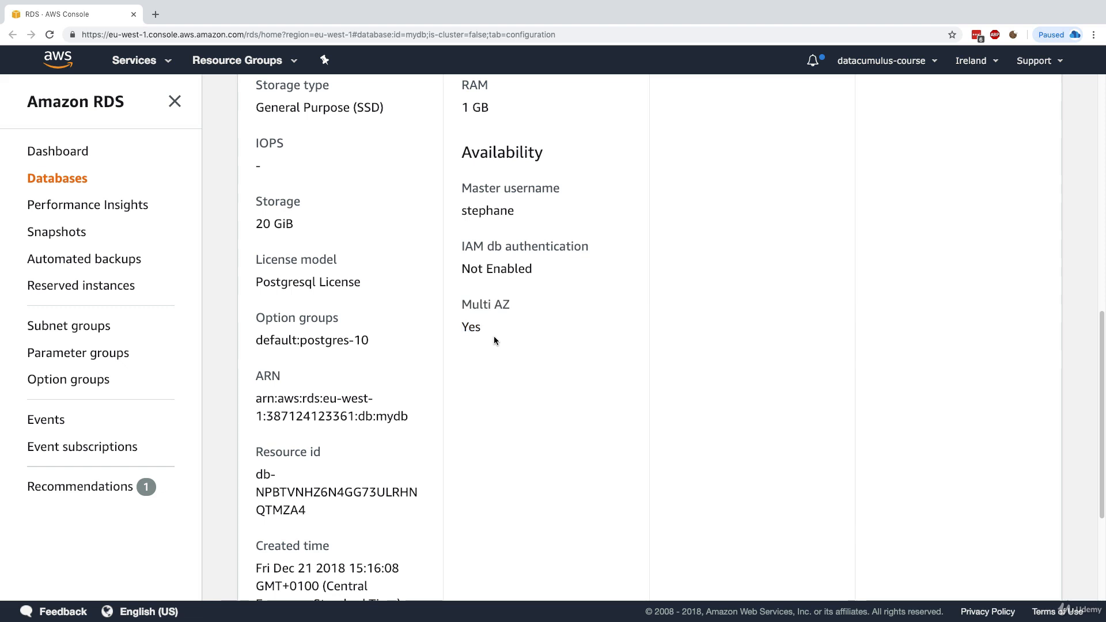
scroll(554, 355, down, 4)
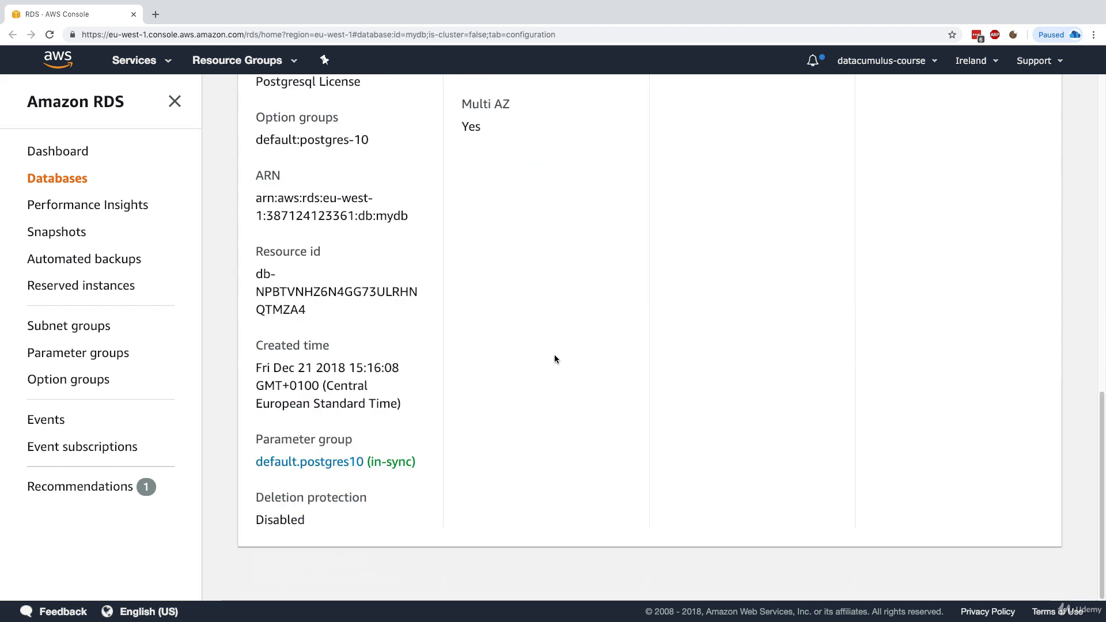
scroll(554, 354, up, 5)
scroll(555, 359, up, 8)
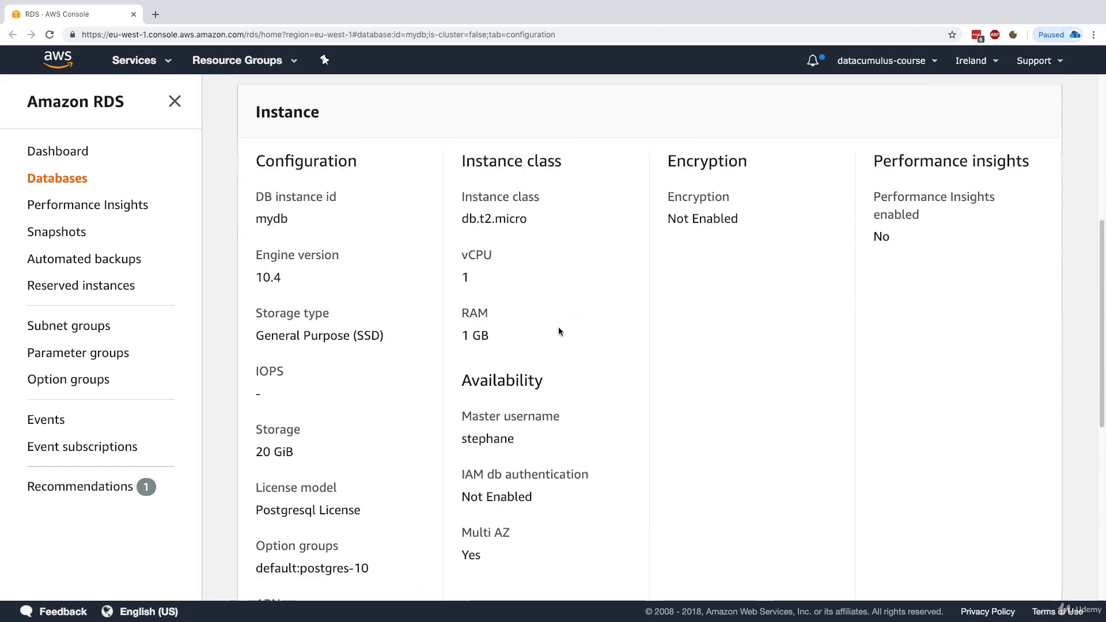
Review mydb's connectivity: endpoint hostname, port 5432, availability zone eu-west-1b
click(295, 340)
scroll(321, 203, down, 5)
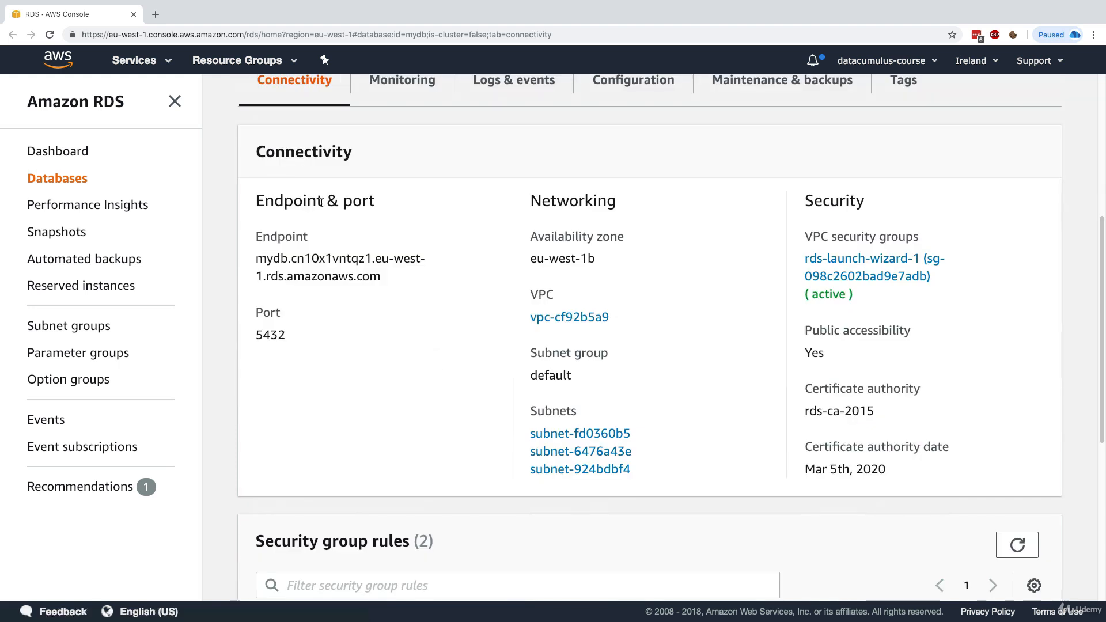
drag(291, 198, 406, 196)
click(348, 256)
triple_click(304, 275)
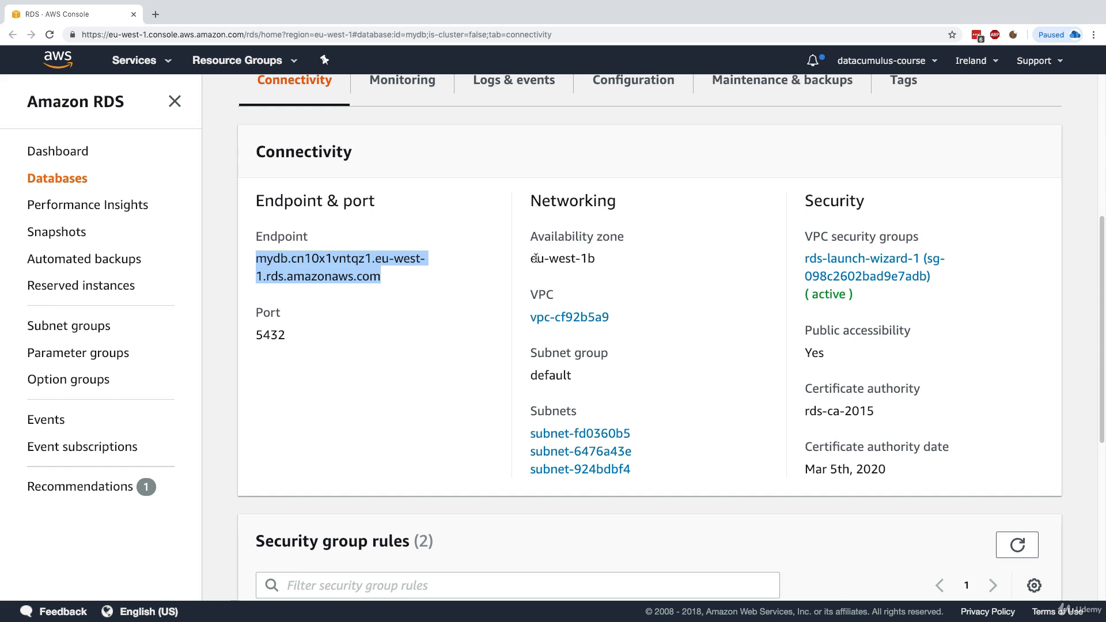
drag(531, 258, 593, 258)
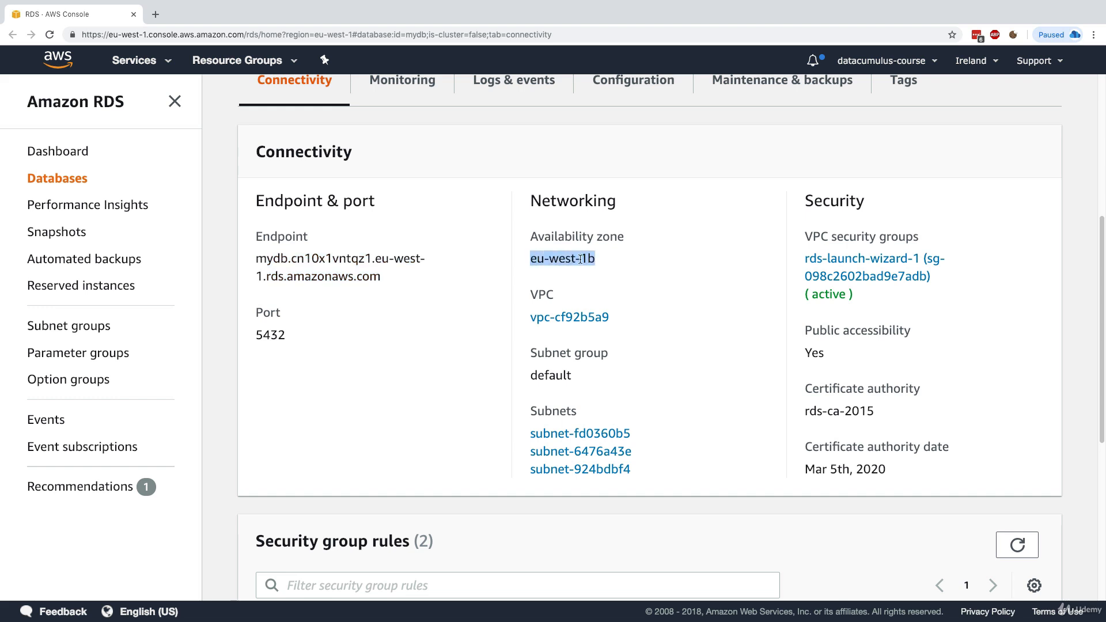
click(579, 258)
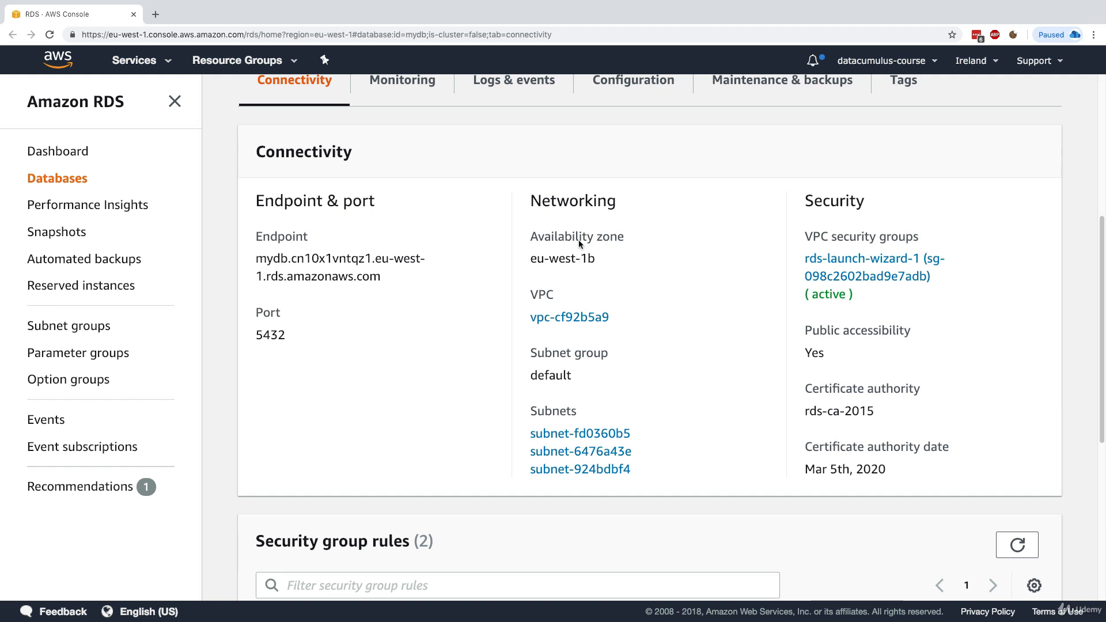
scroll(578, 258, up, 5)
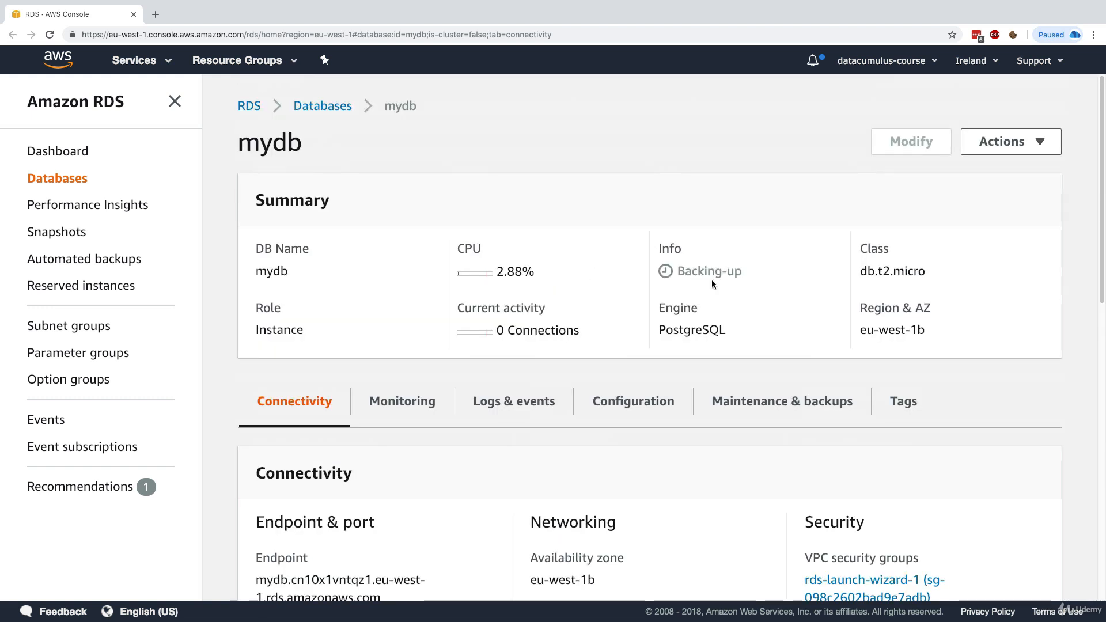
Reboot the mydb instance with failover enabled
click(729, 277)
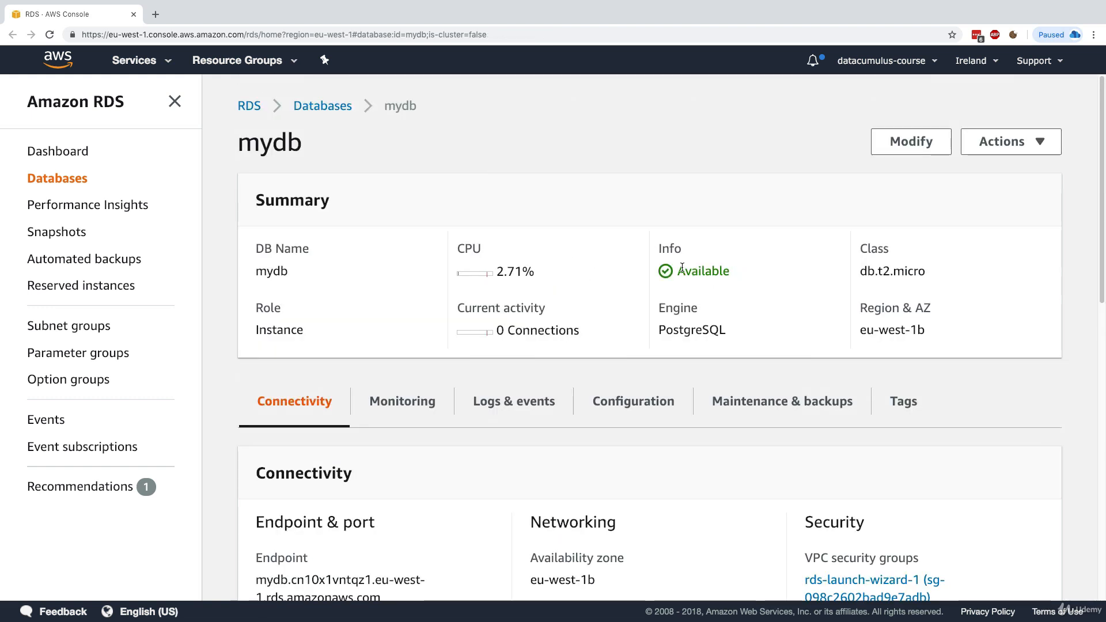
click(1002, 143)
click(937, 215)
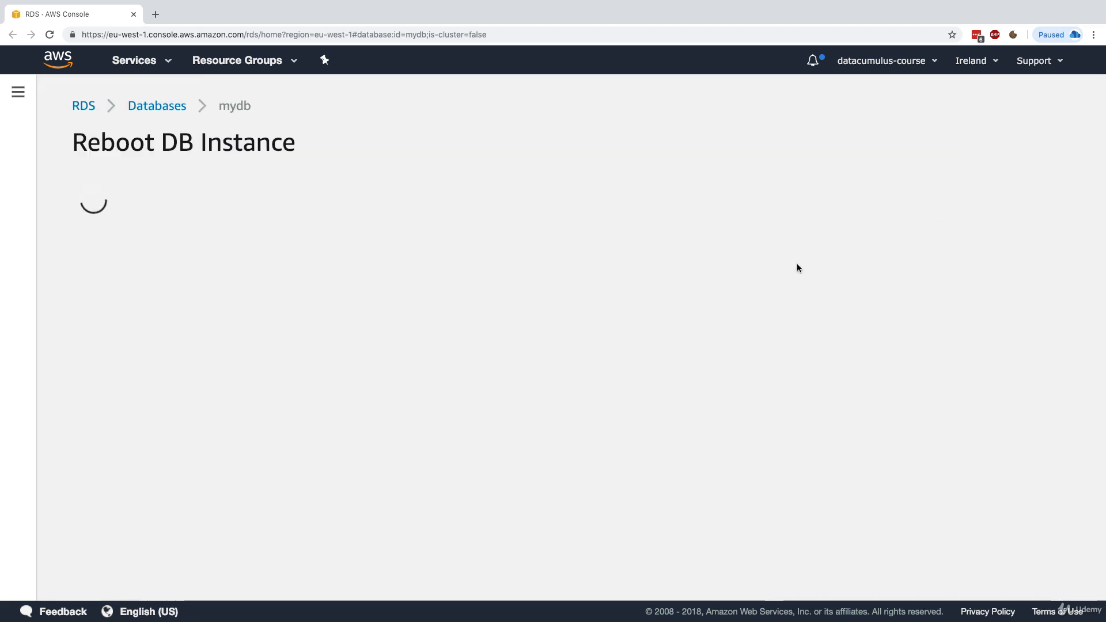
click(203, 295)
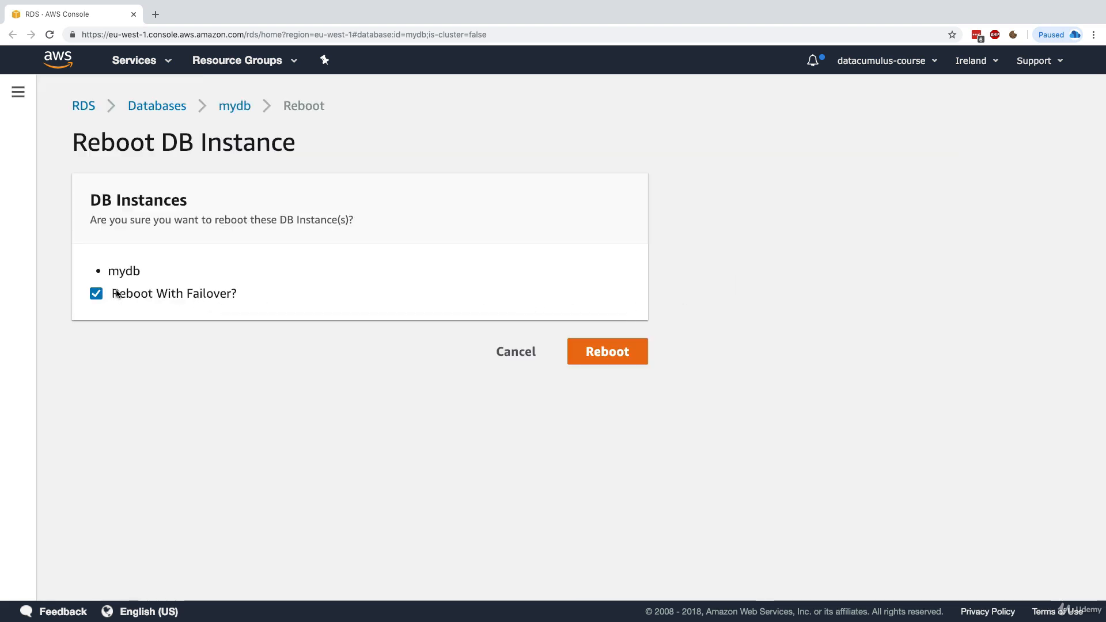
click(625, 351)
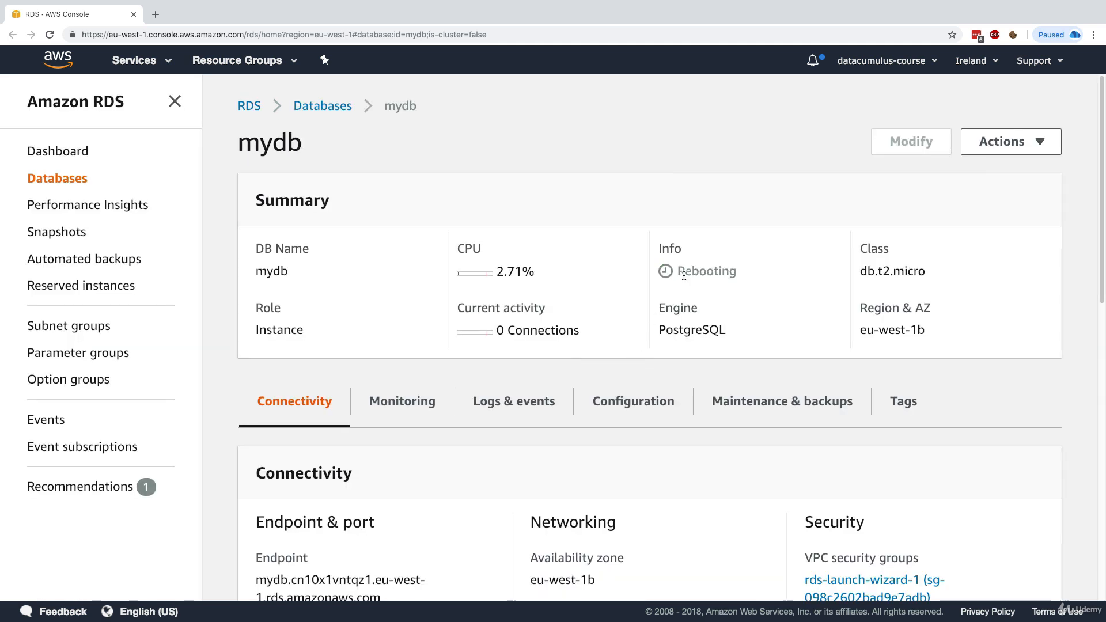
Point out mydb's Rebooting status and its current zone eu-west-1b
drag(678, 271, 733, 271)
click(879, 331)
drag(866, 331, 888, 308)
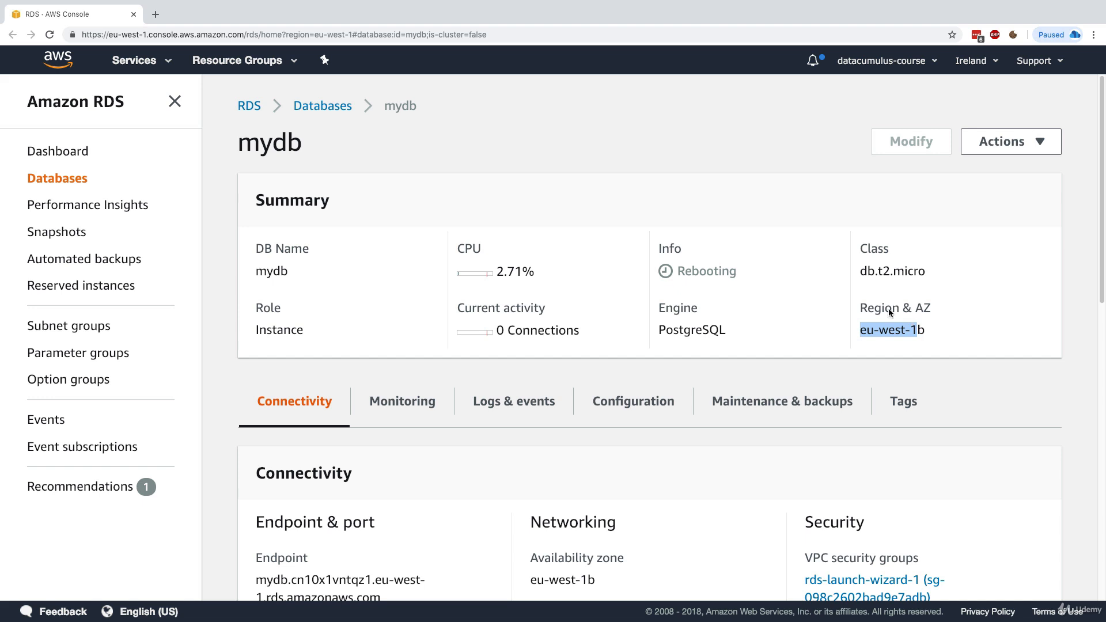
click(920, 330)
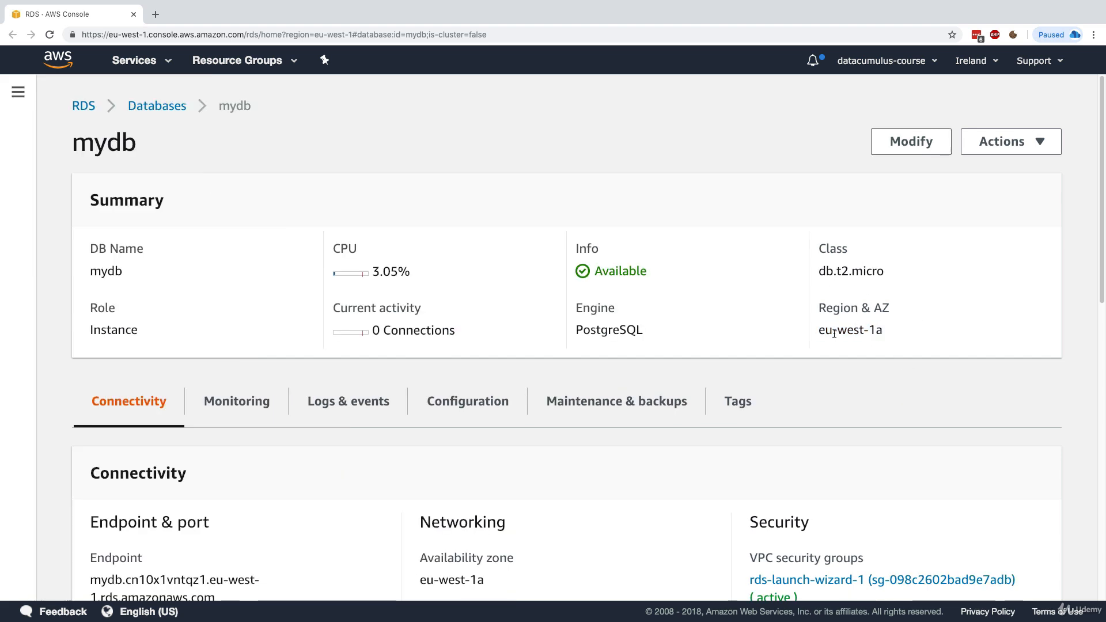
Point out mydb's new availability zone eu-west-1a
drag(820, 306, 885, 332)
click(826, 330)
drag(817, 329, 883, 333)
click(884, 333)
Review mydb's endpoint hostname and eu-west-1a zone, then start Create read replica
scroll(334, 504, down, 1)
triple_click(232, 566)
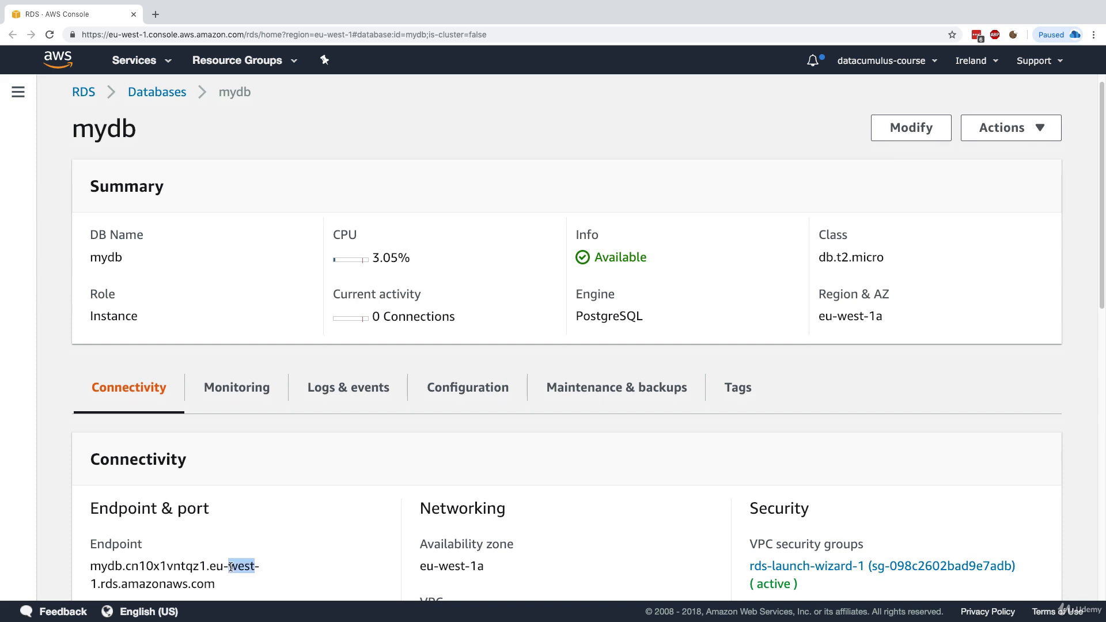
click(864, 308)
drag(824, 315, 884, 317)
click(883, 318)
click(995, 129)
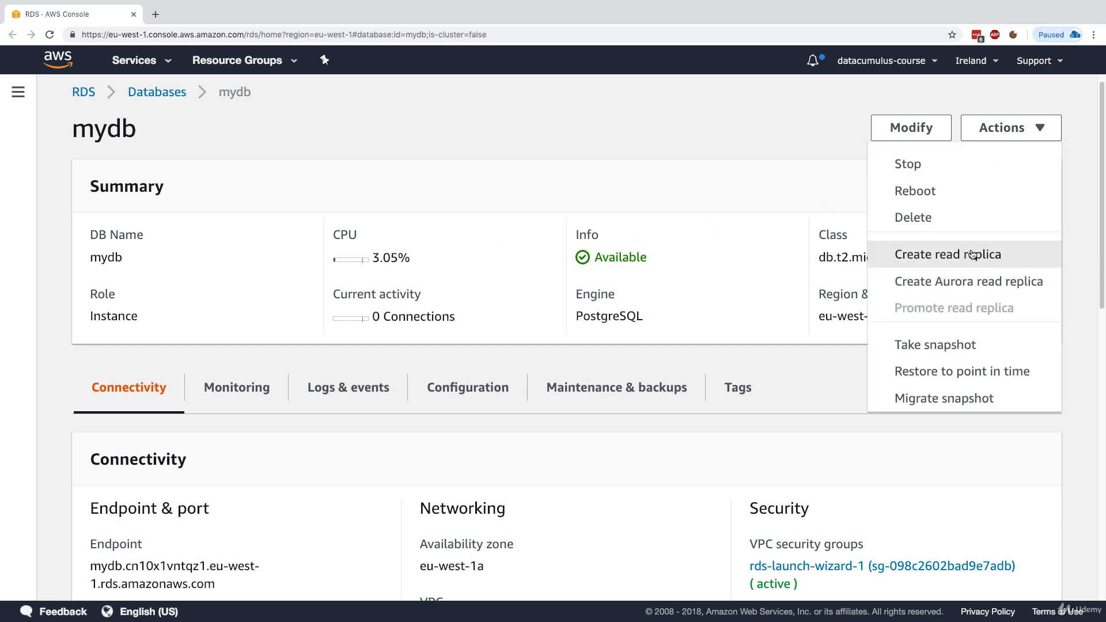
click(986, 261)
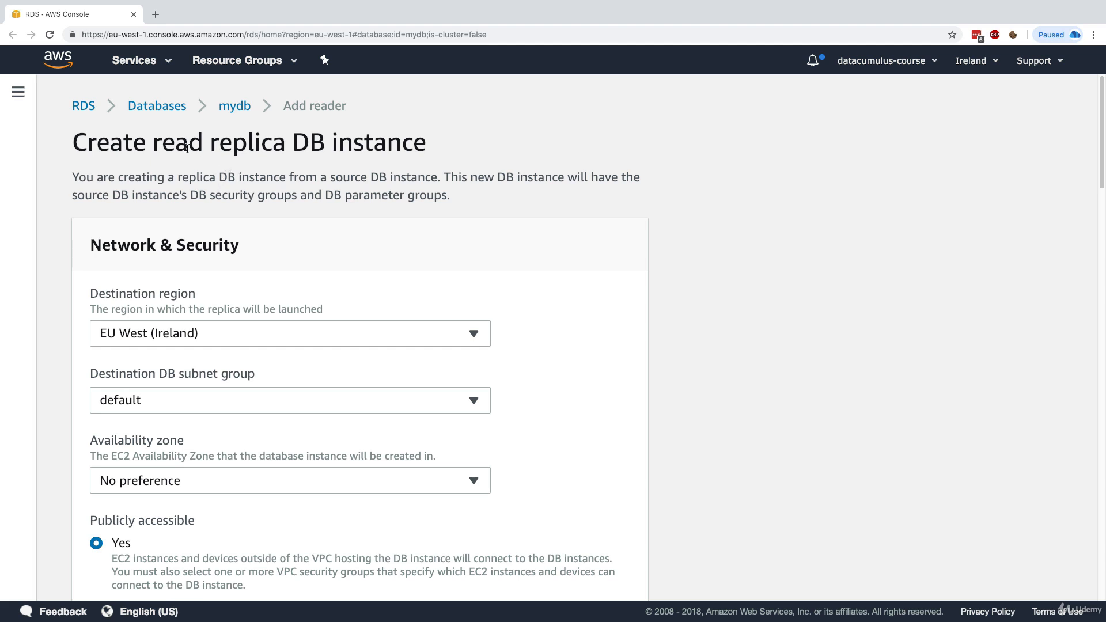
Keep destination region EU West (Ireland) and place the replica in eu-west-1c
drag(176, 147, 258, 146)
click(270, 198)
scroll(334, 255, down, 1)
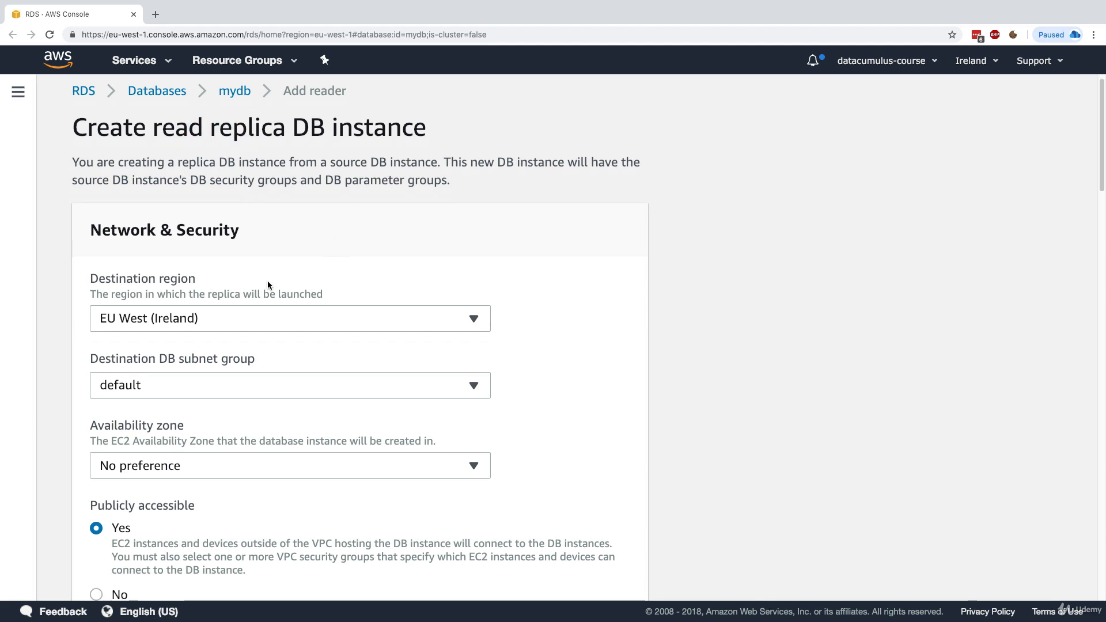
click(199, 318)
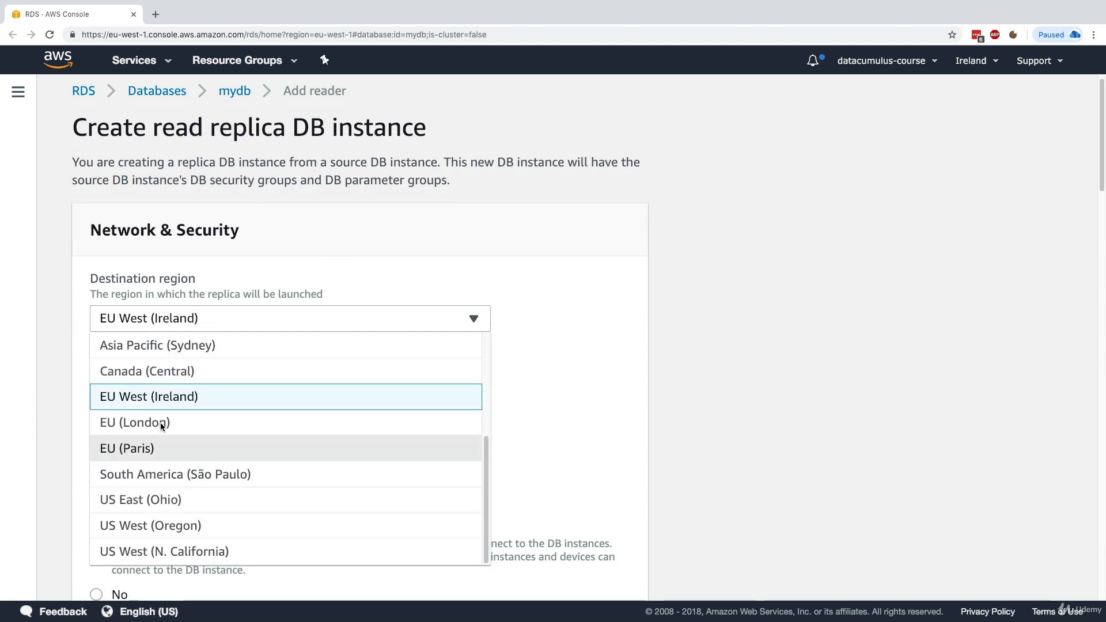
click(146, 396)
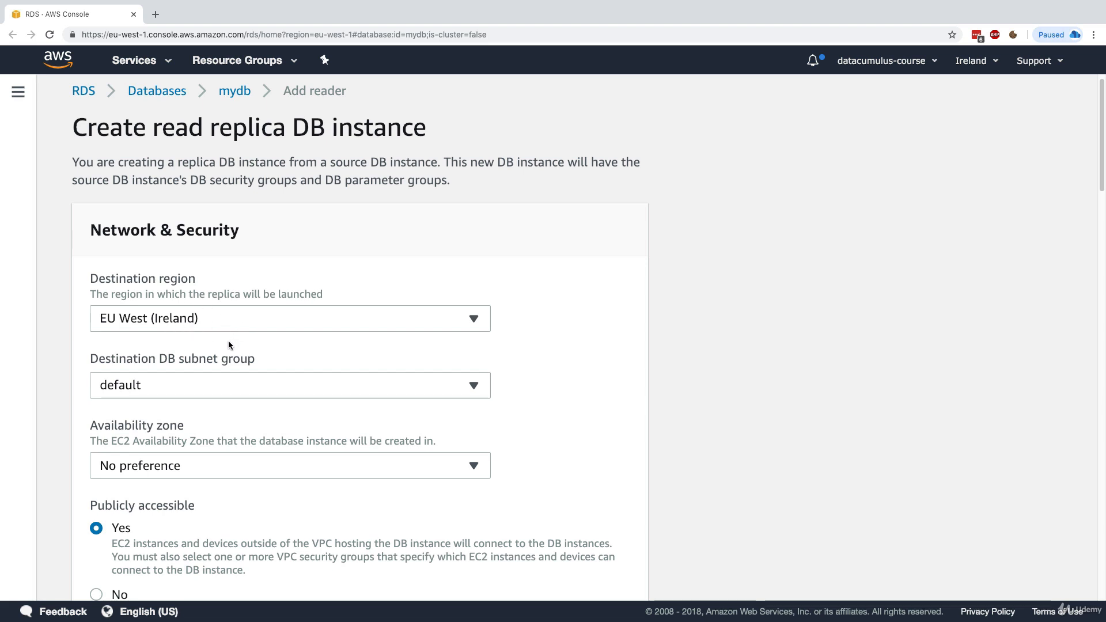
scroll(228, 340, down, 2)
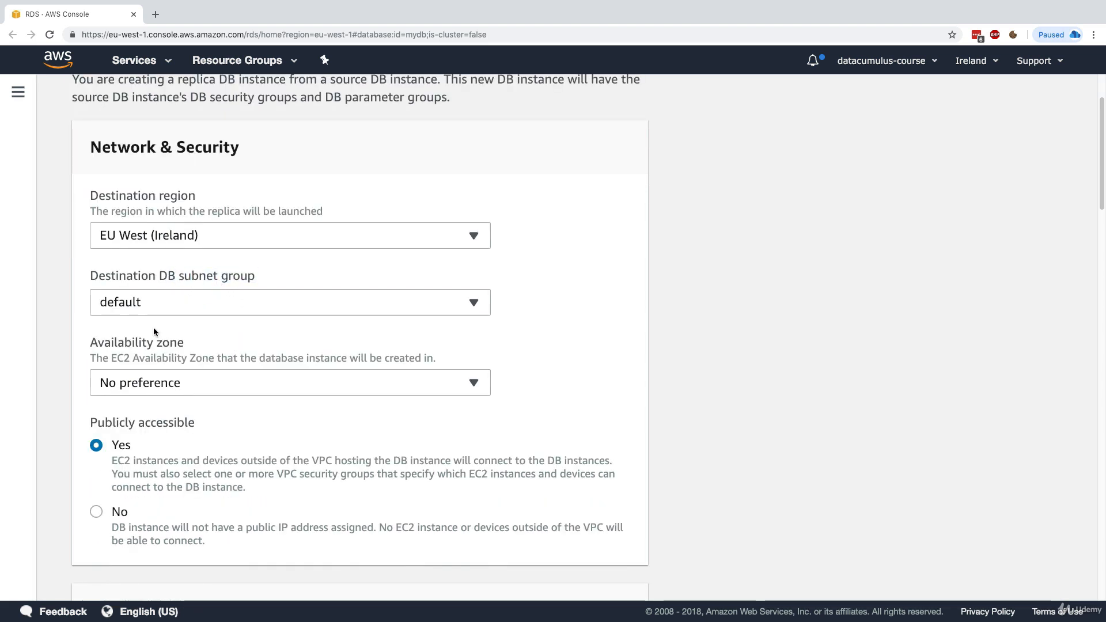
scroll(175, 318, down, 1)
click(163, 356)
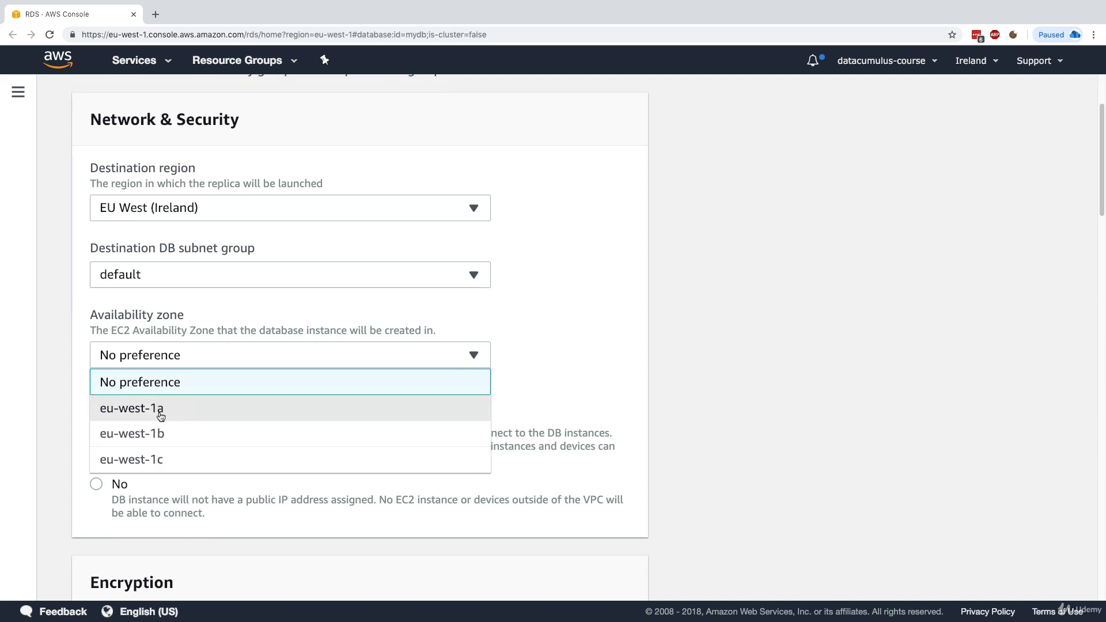
click(164, 459)
Review the defaults: publicly accessible, db.t2.micro, no Multi-AZ, encryption settings
scroll(186, 395, down, 2)
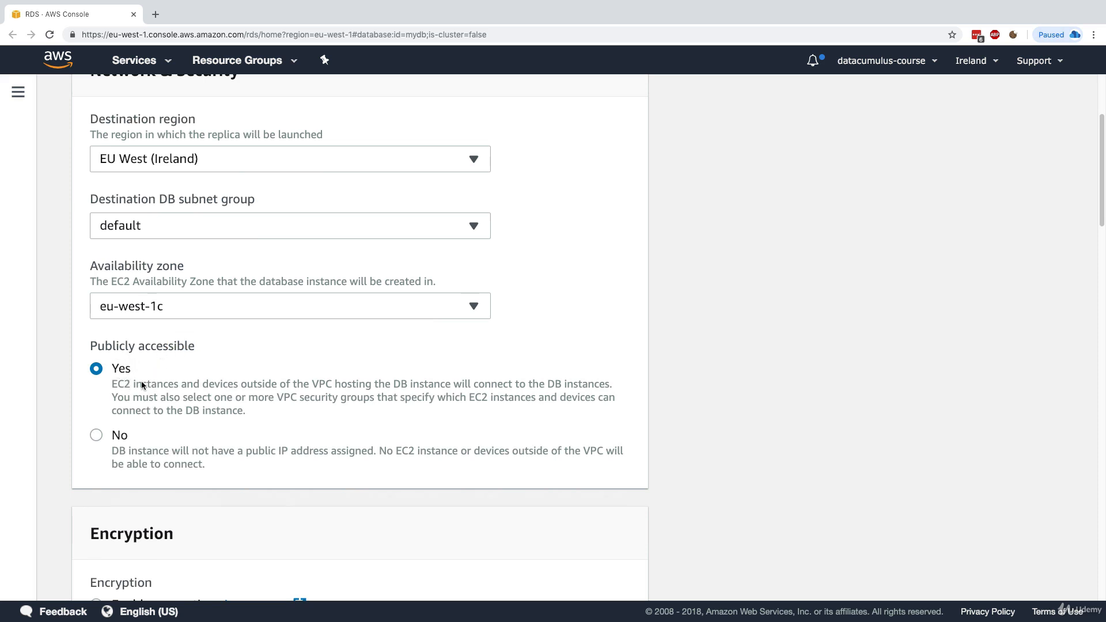
scroll(154, 393, down, 6)
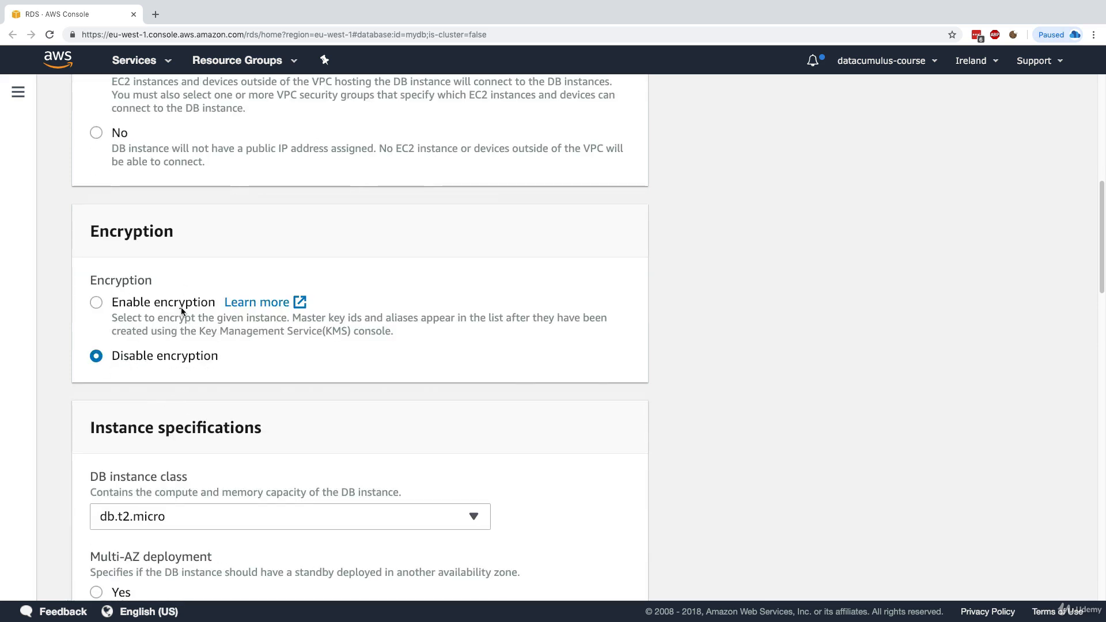
scroll(186, 340, down, 2)
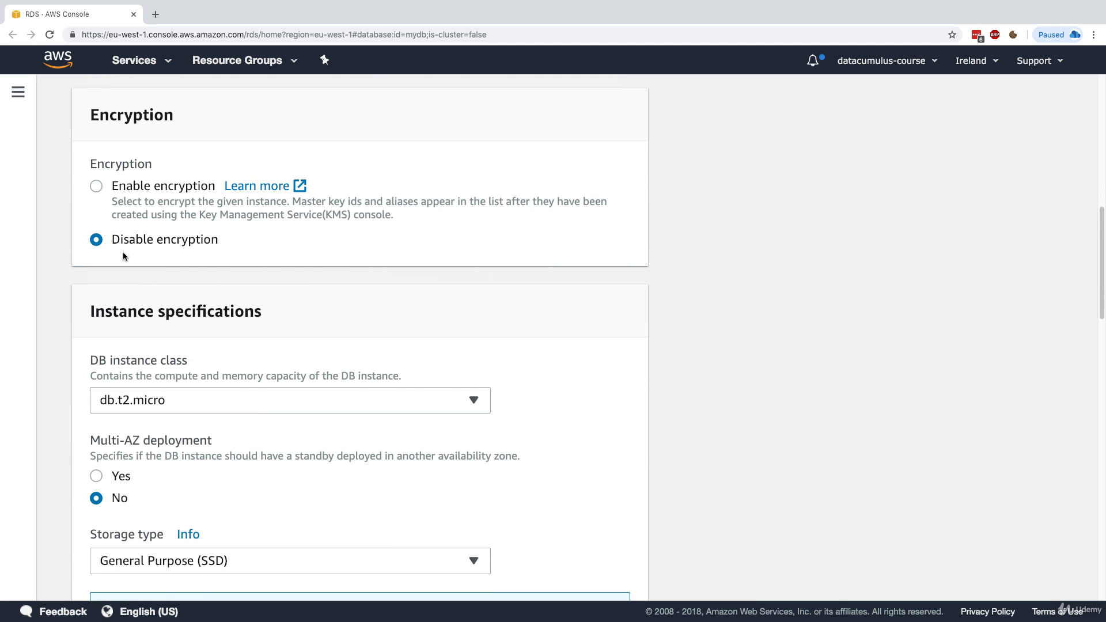
scroll(202, 254, down, 2)
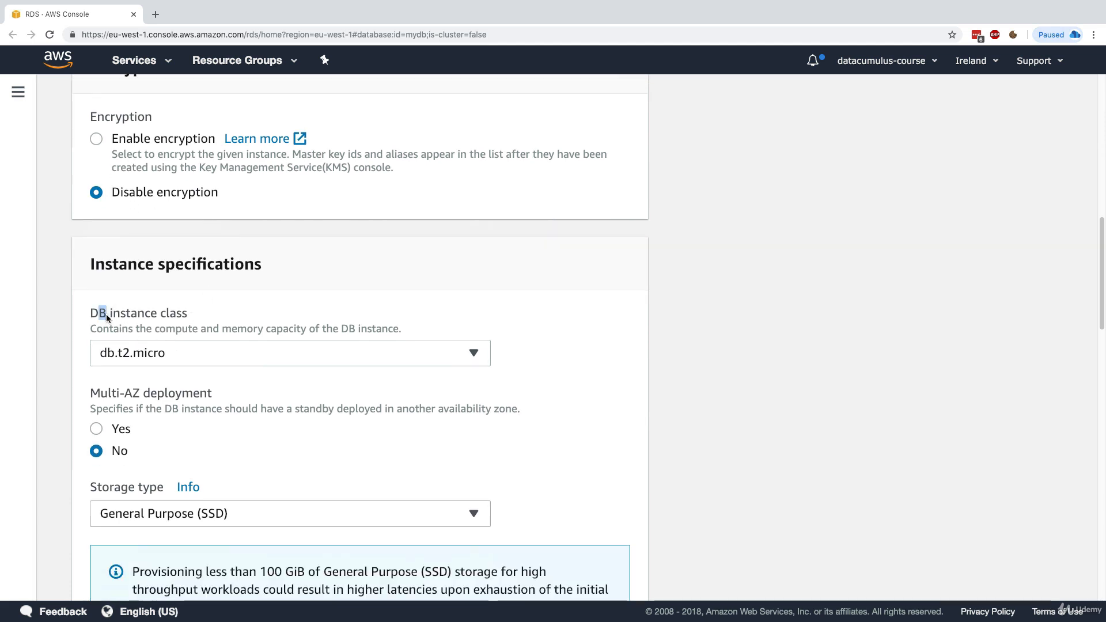
scroll(178, 313, down, 2)
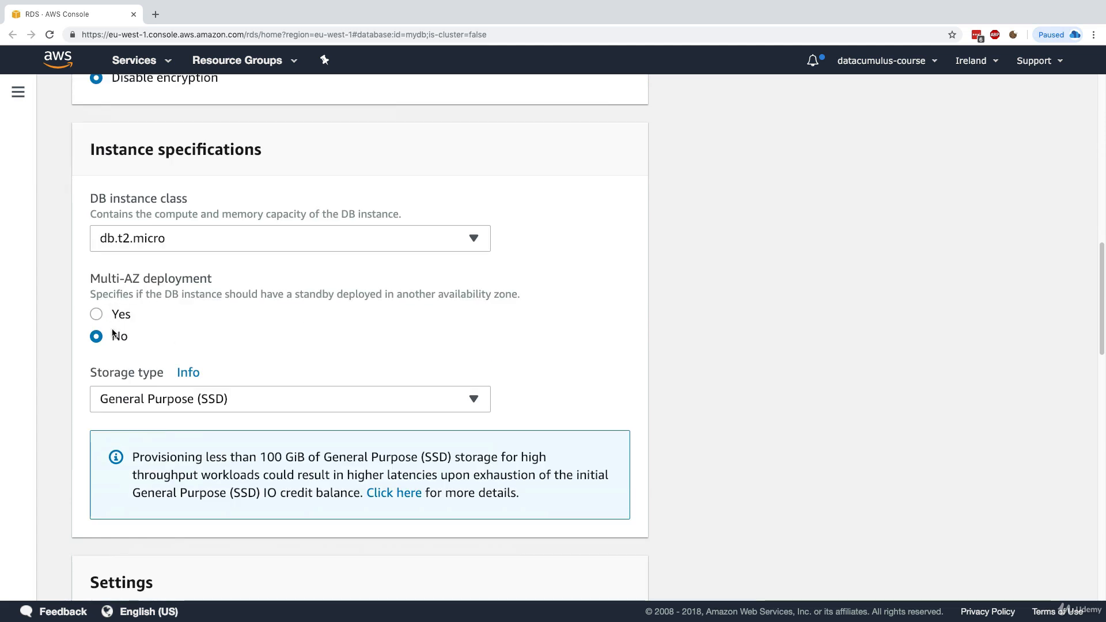
drag(109, 279, 169, 279)
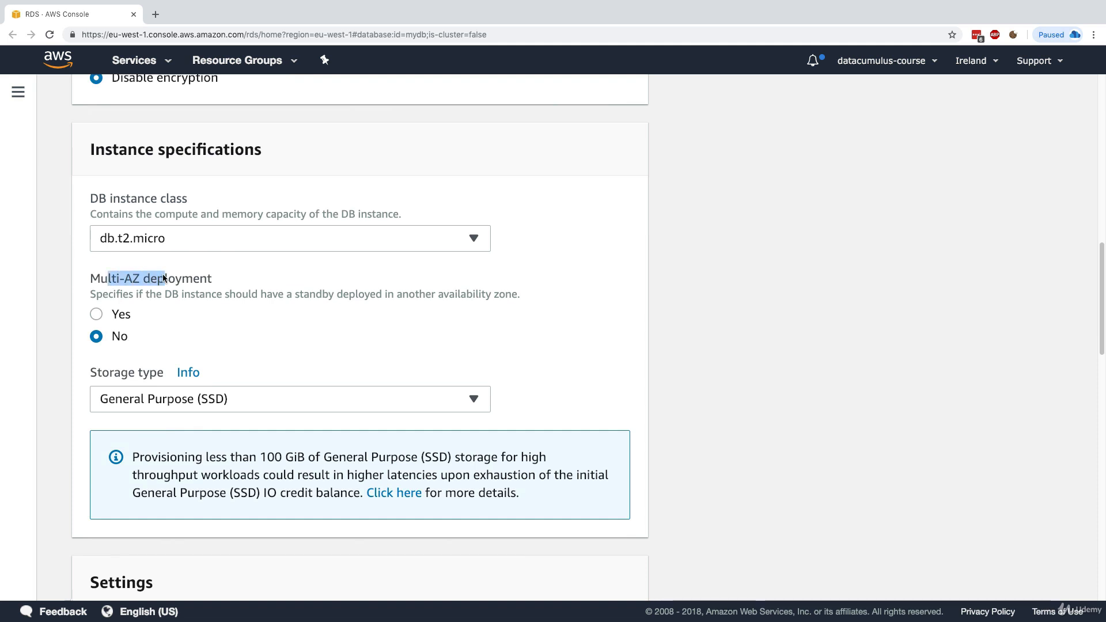
click(150, 296)
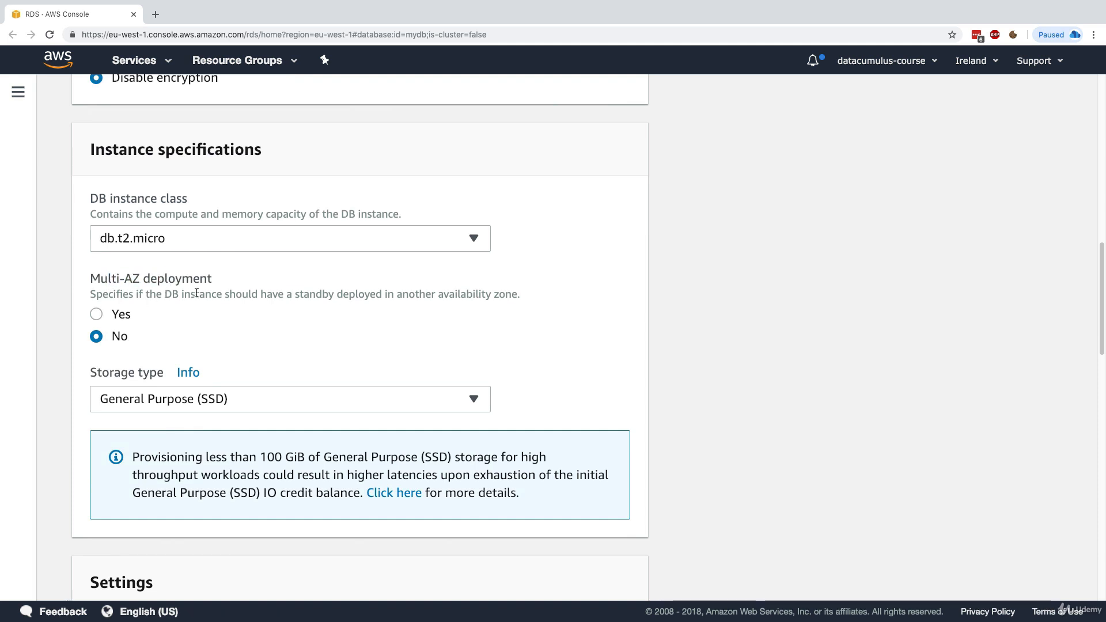
scroll(151, 229, down, 3)
scroll(151, 233, down, 3)
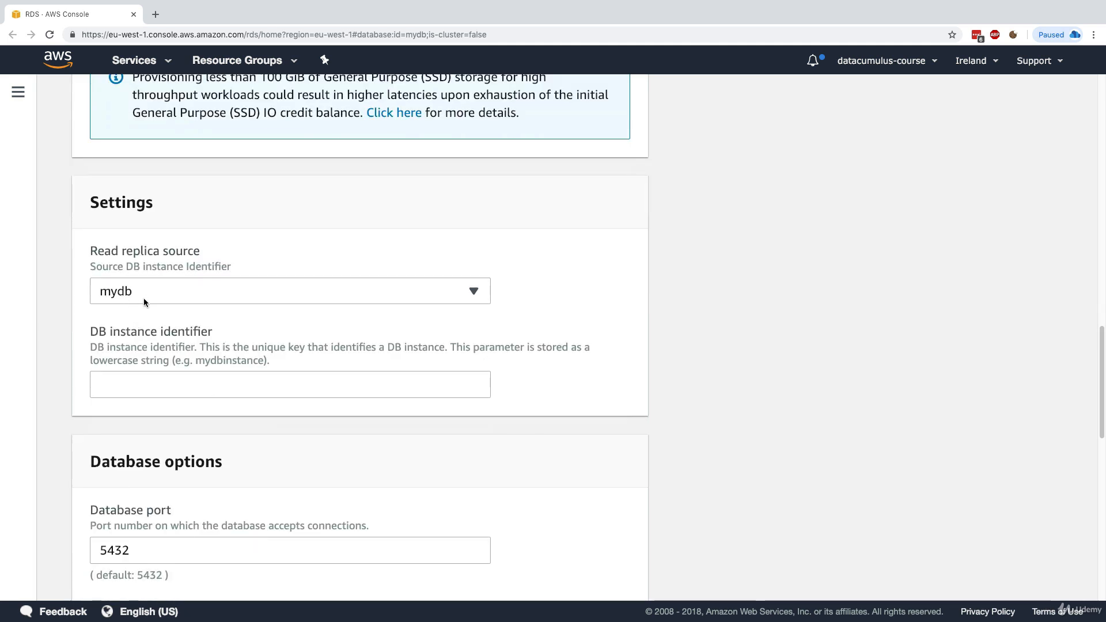
Keep mydb as the replica source and name the replica mydbreplica
click(158, 294)
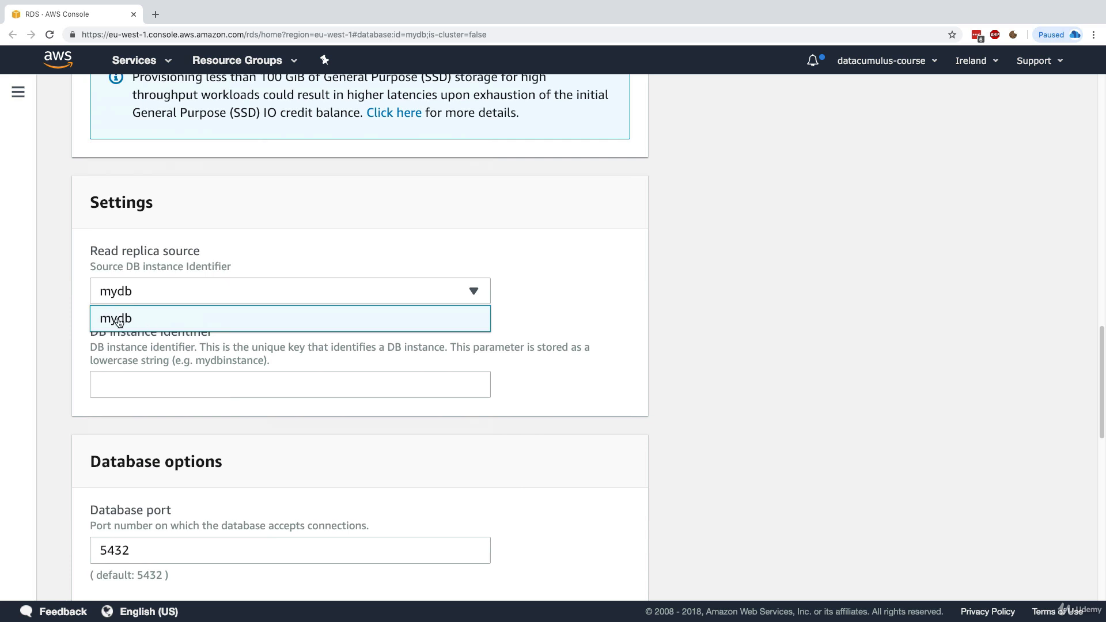
click(136, 323)
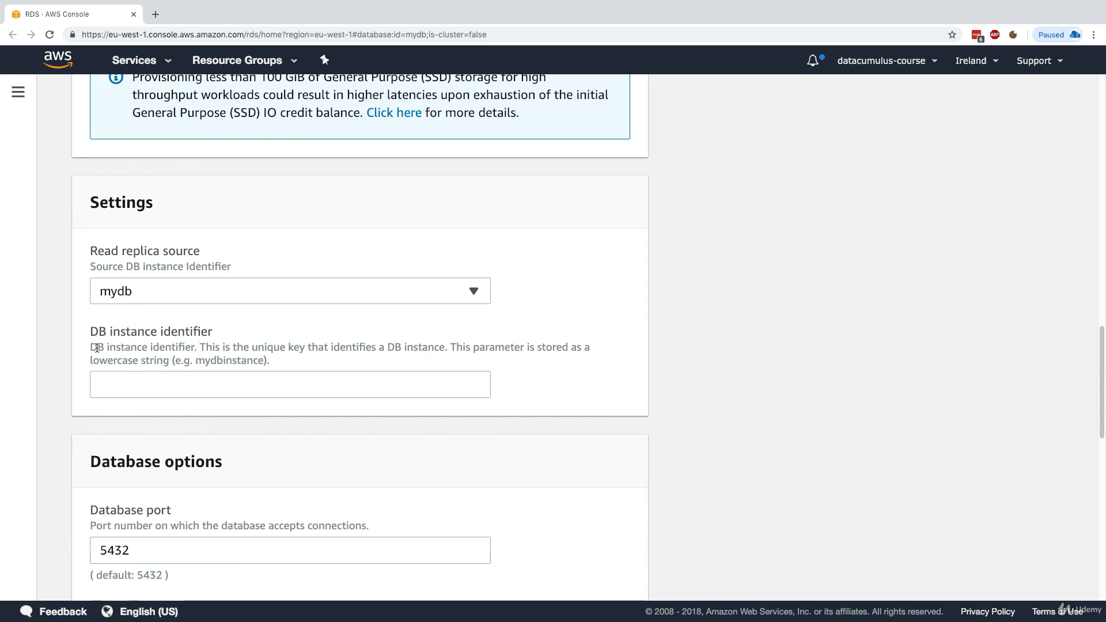
drag(96, 347, 175, 331)
click(106, 327)
click(172, 373)
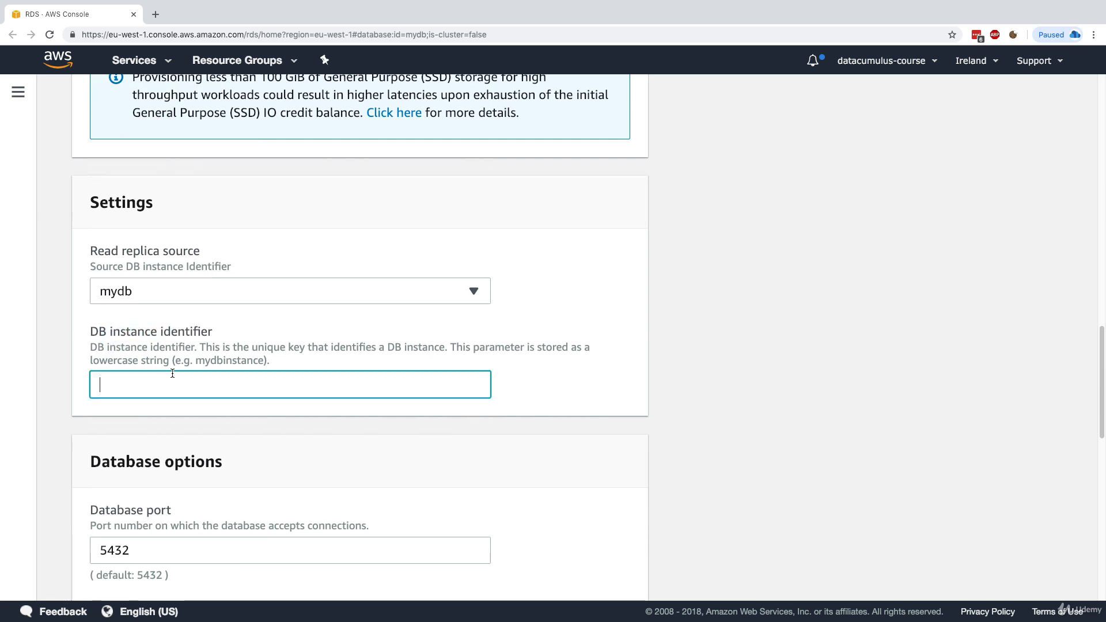
text(mydbreplica)
click(180, 360)
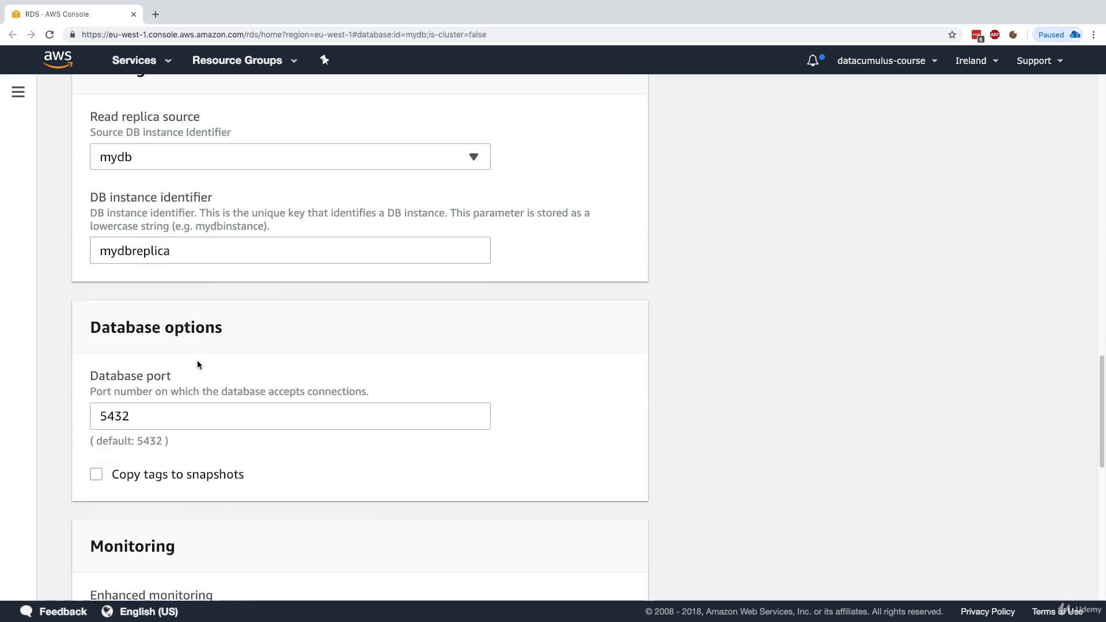
Submit the read replica creation form
scroll(197, 360, down, 3)
scroll(115, 403, down, 6)
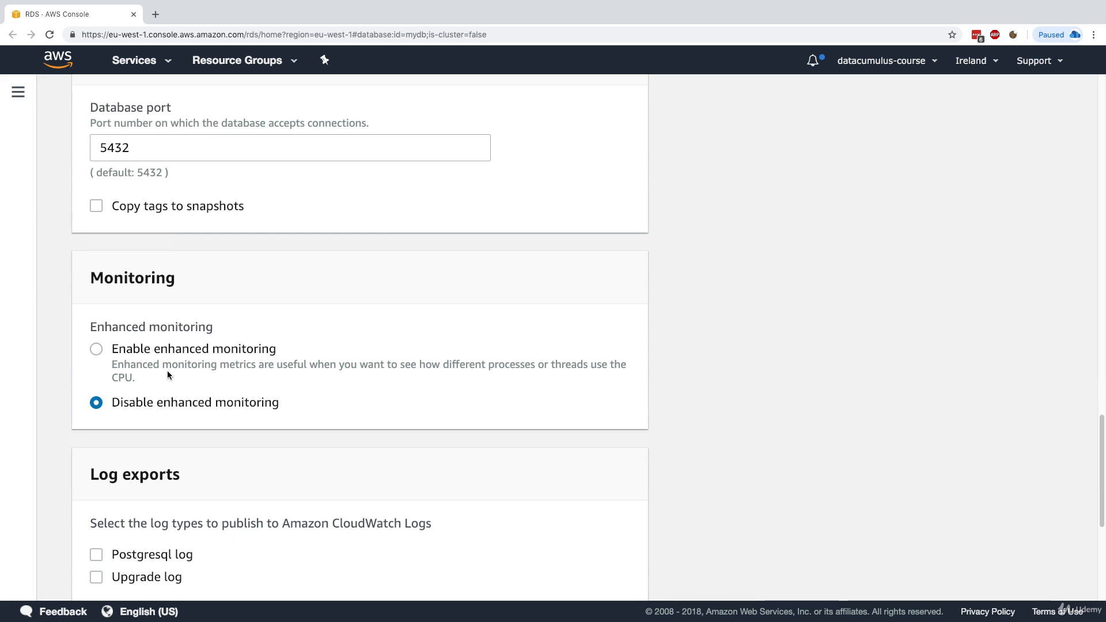
scroll(169, 372, down, 5)
scroll(169, 372, down, 3)
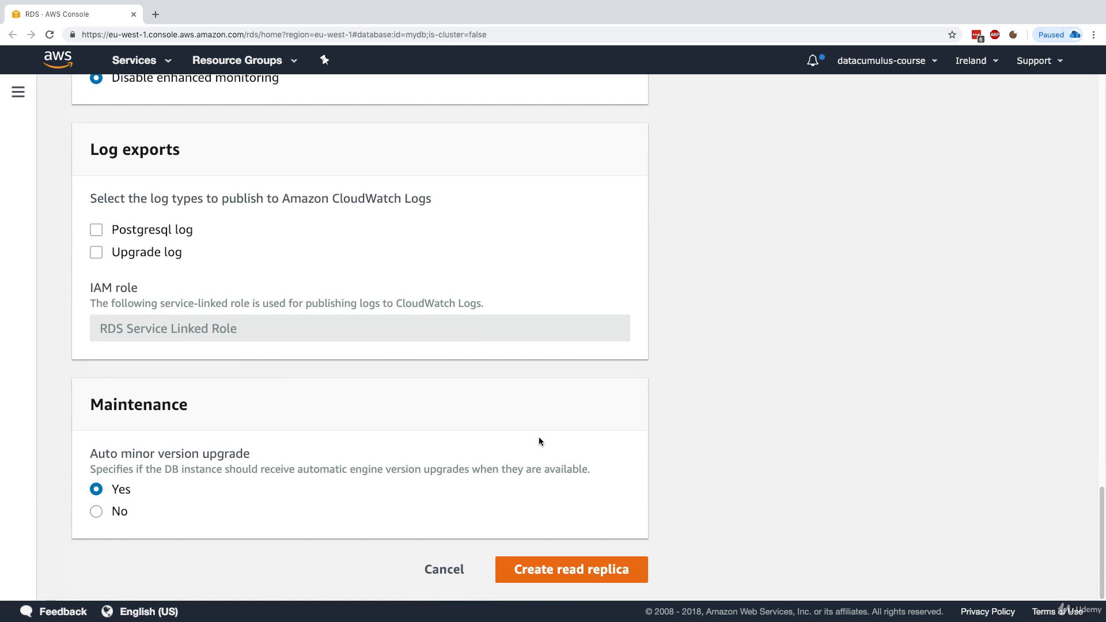
click(561, 570)
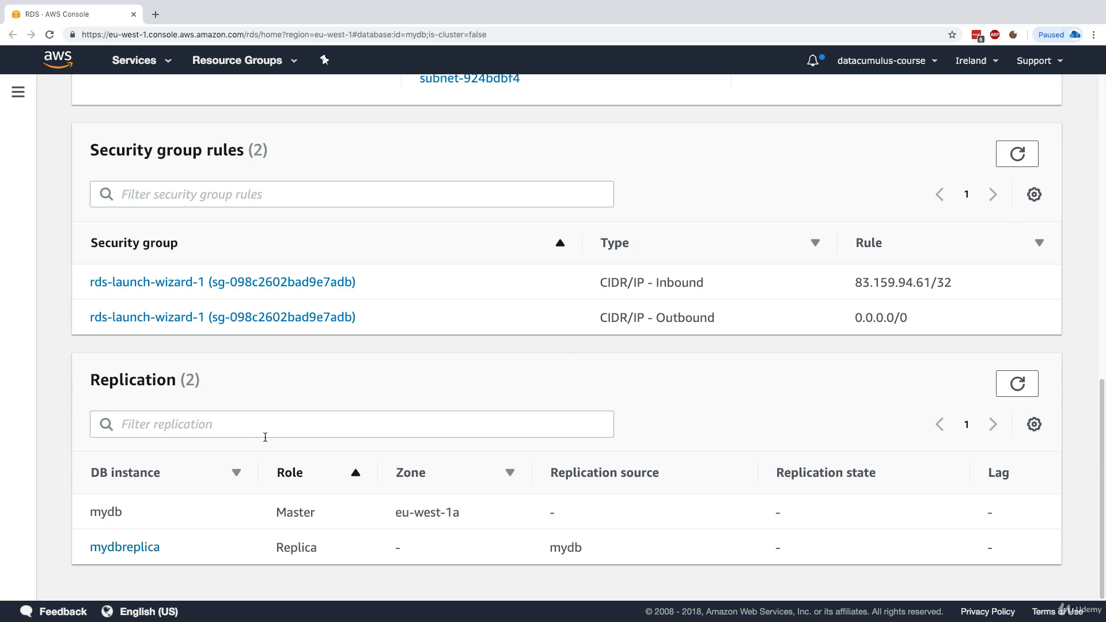
Point out mydbreplica in mydb's replication table
scroll(299, 394, up, 20)
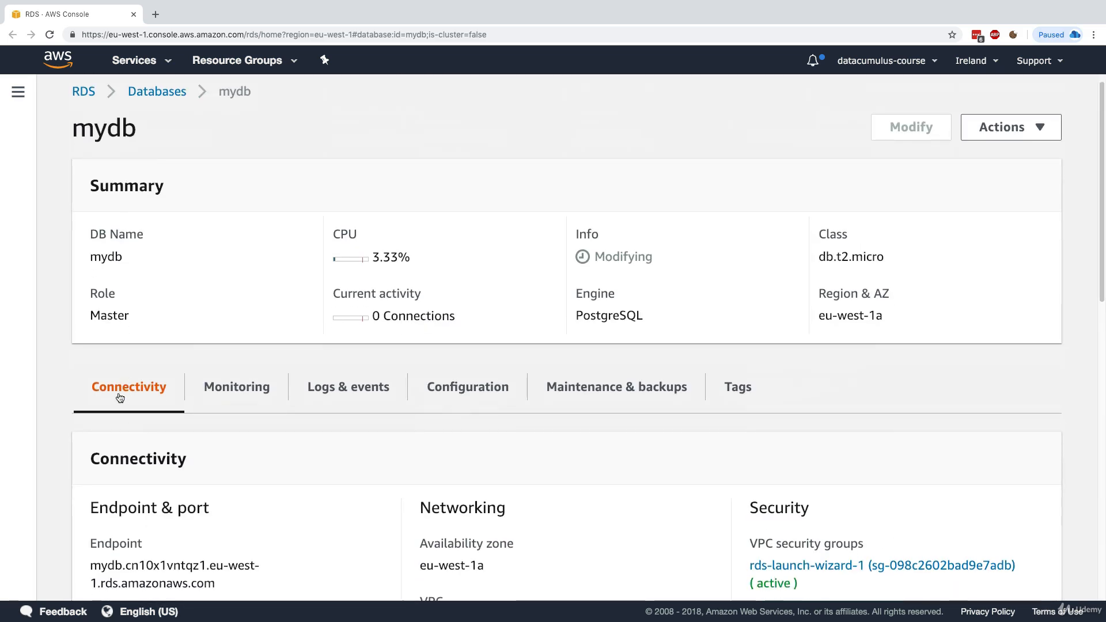
scroll(225, 462, down, 20)
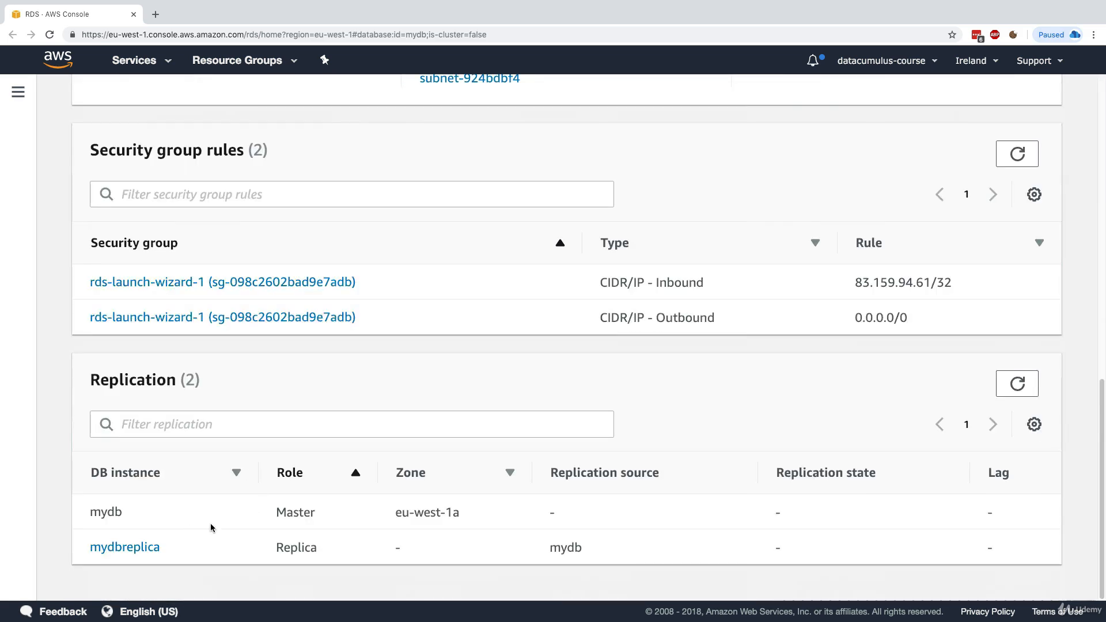
drag(91, 512, 128, 518)
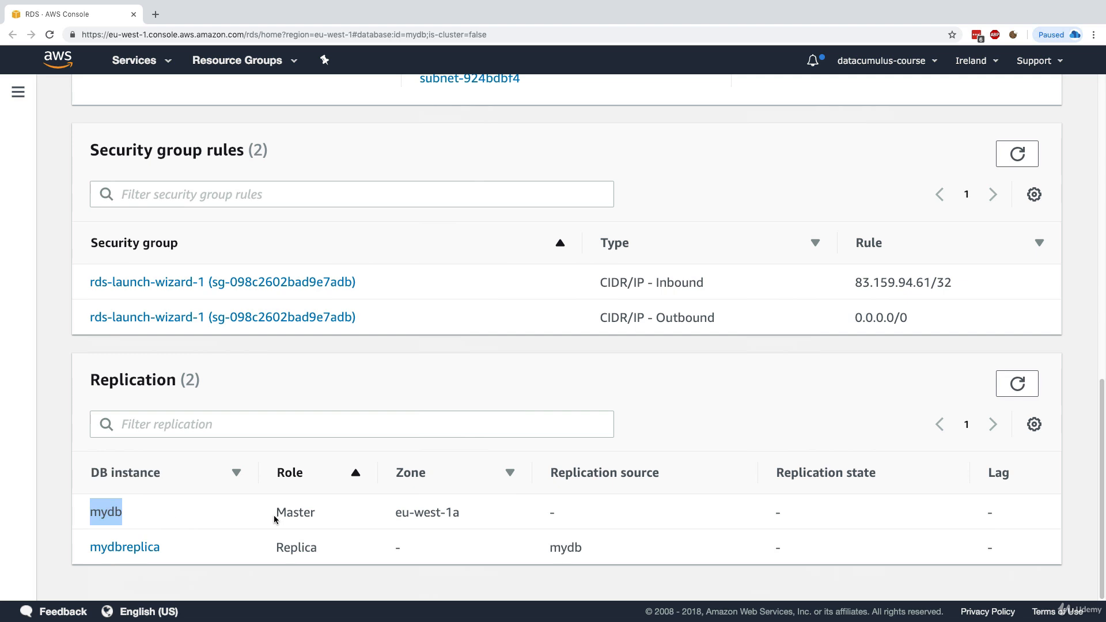
drag(276, 517, 330, 514)
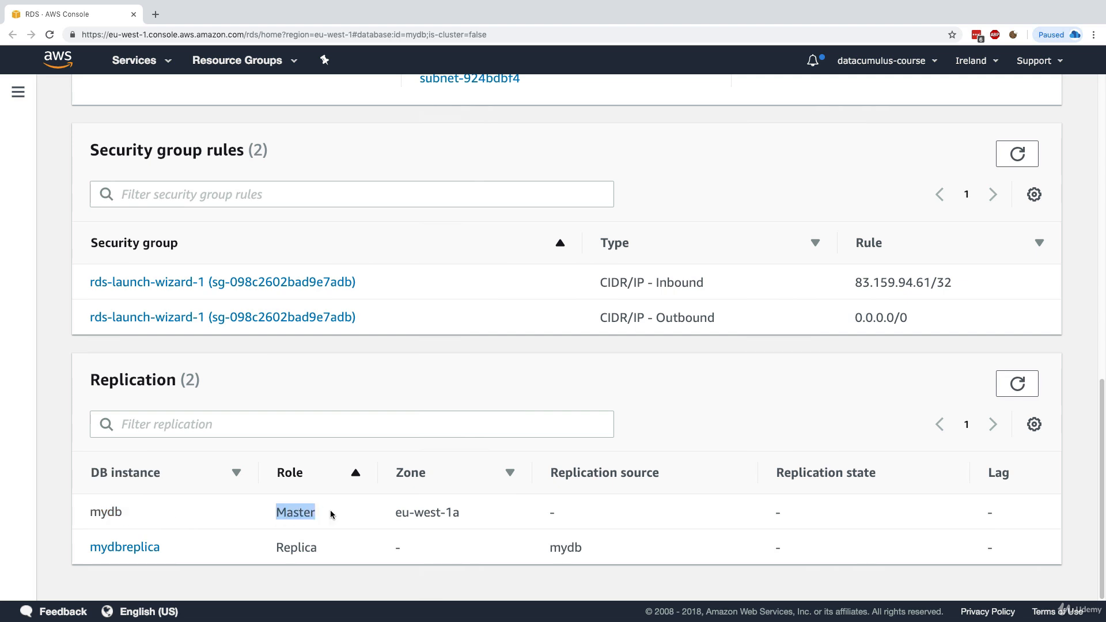
click(331, 510)
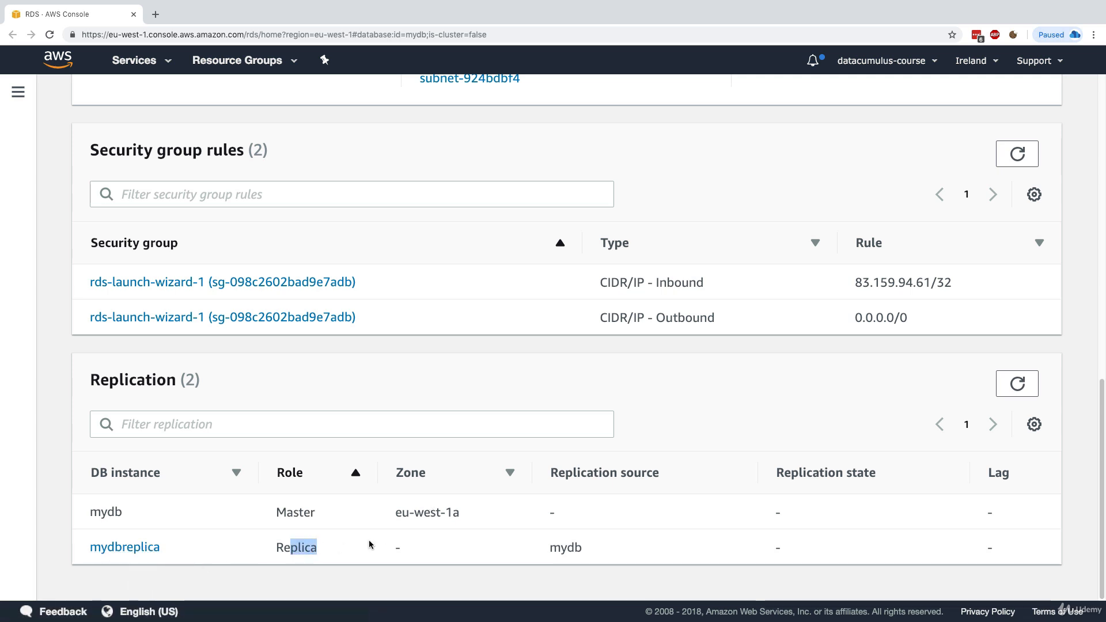
Inspect mydbreplica's details, then return to the Databases list
click(151, 547)
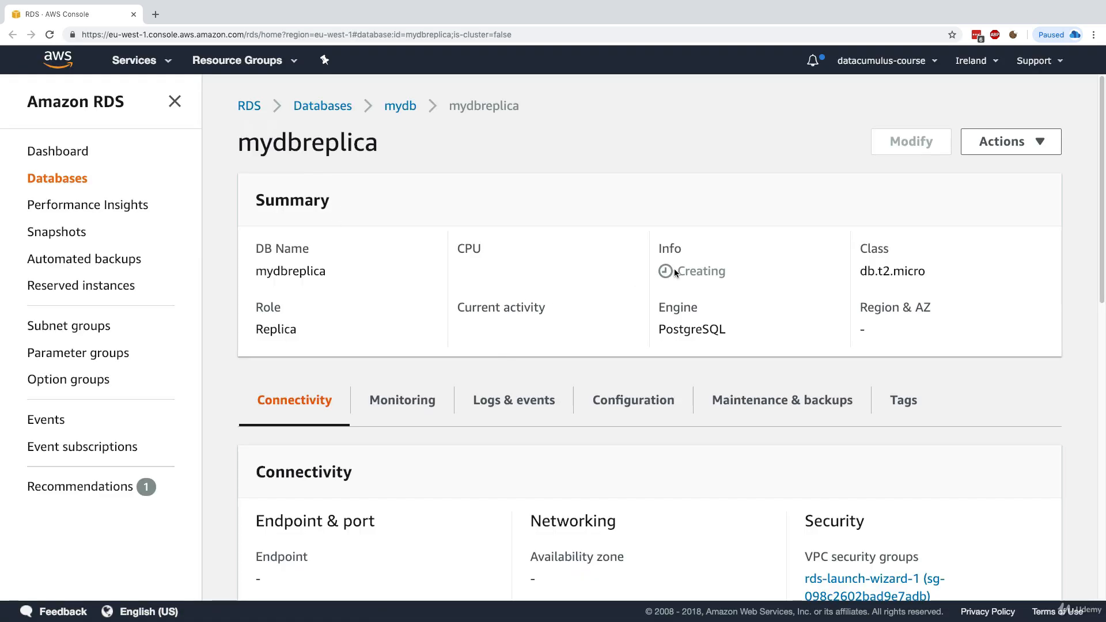
drag(675, 270, 731, 268)
click(724, 275)
scroll(724, 275, down, 4)
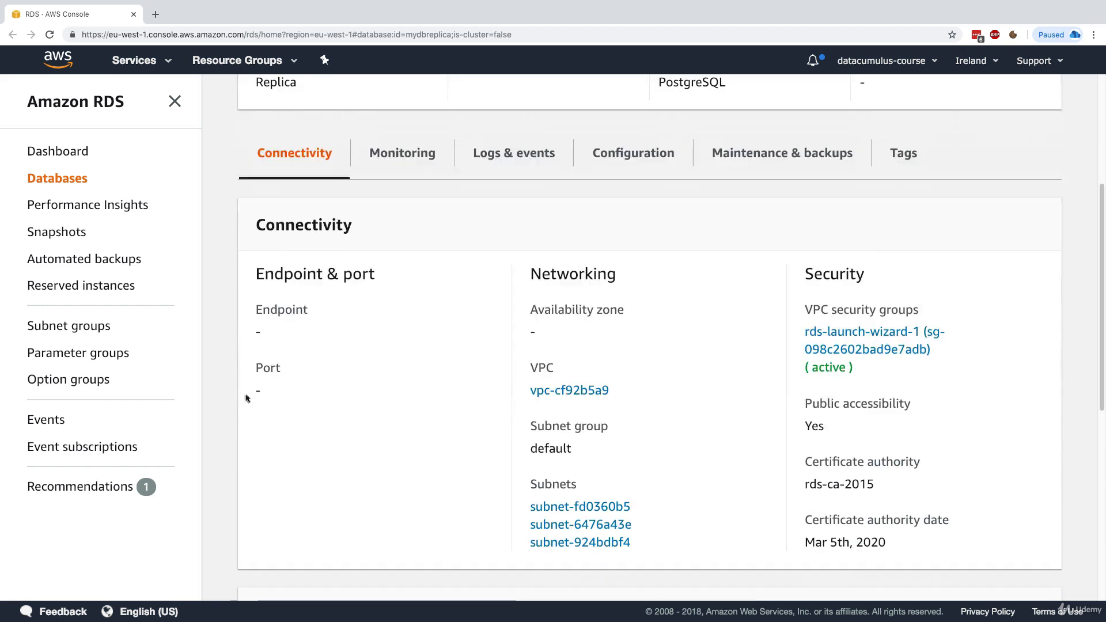
scroll(280, 408, up, 4)
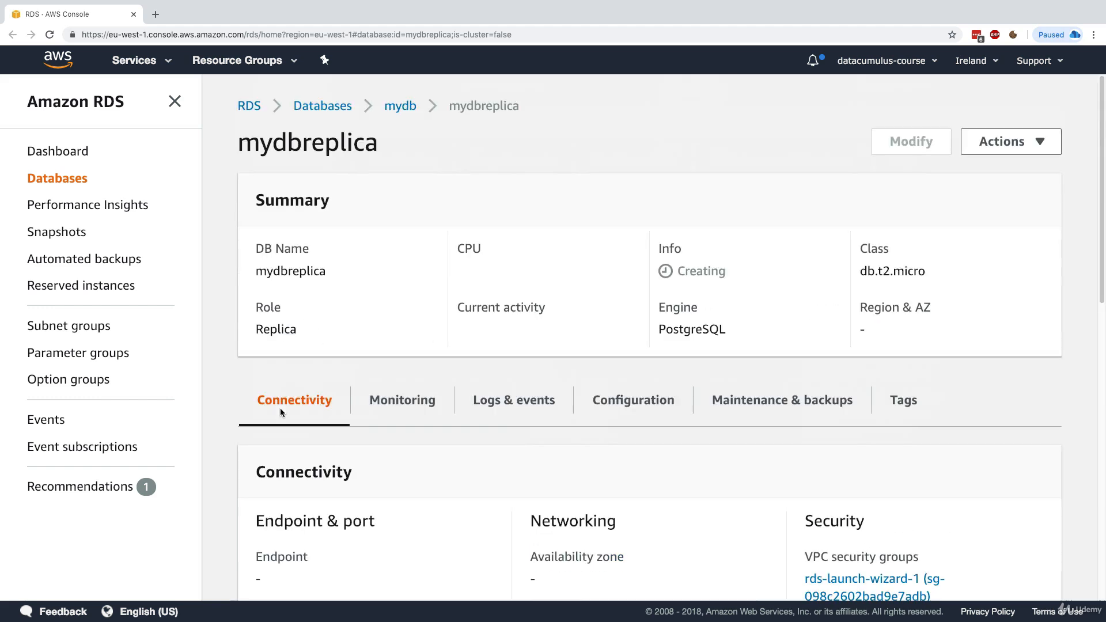
click(71, 179)
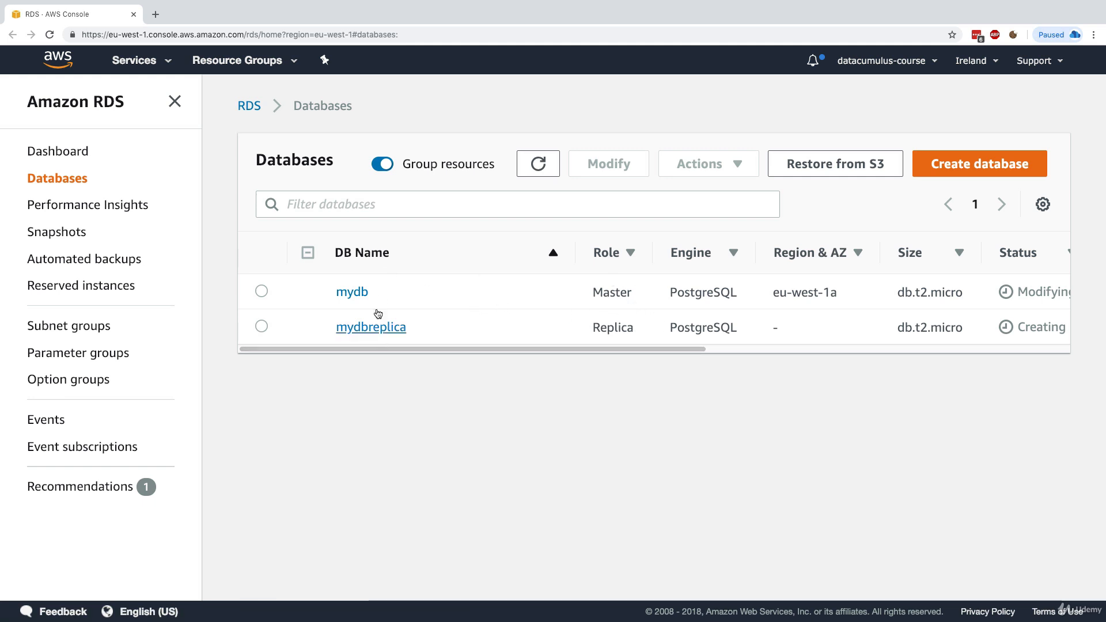
Point out mydb's Master role, mydbreplica's Replica role and its Creating status
double_click(616, 299)
double_click(630, 326)
click(660, 337)
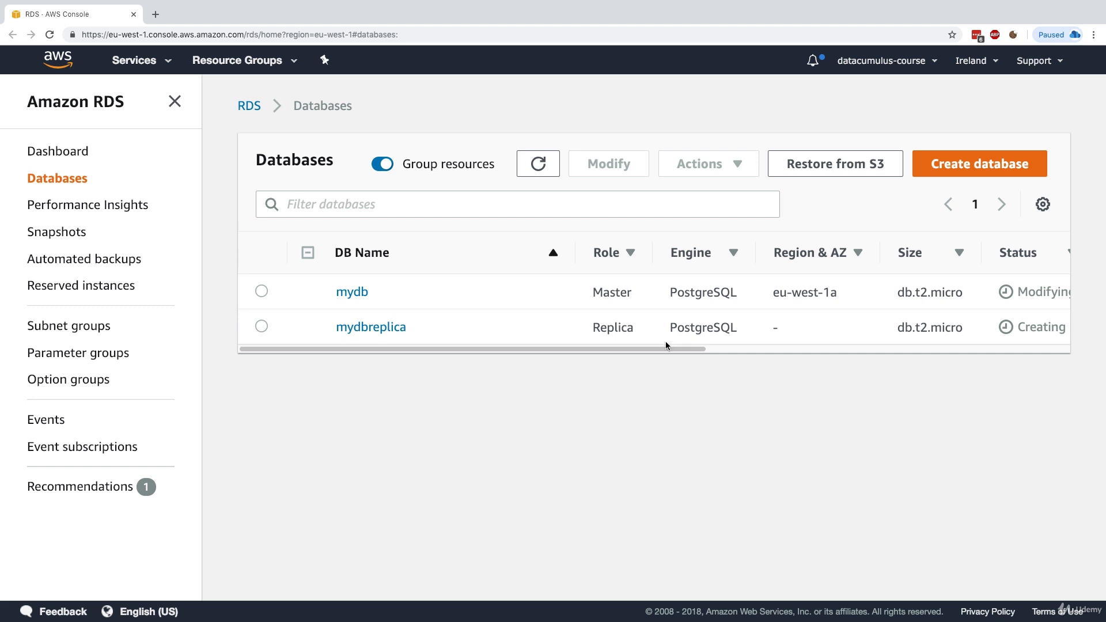
drag(666, 345, 609, 374)
double_click(934, 328)
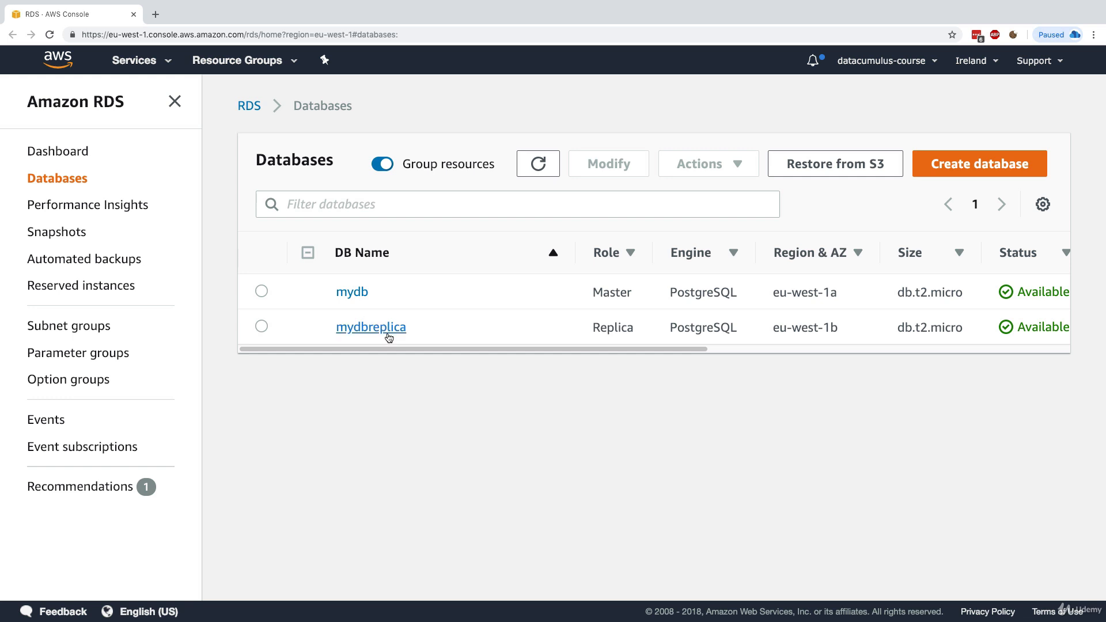
Collapse and expand the mydb group, then open mydb and mydbreplica in new tabs
click(307, 258)
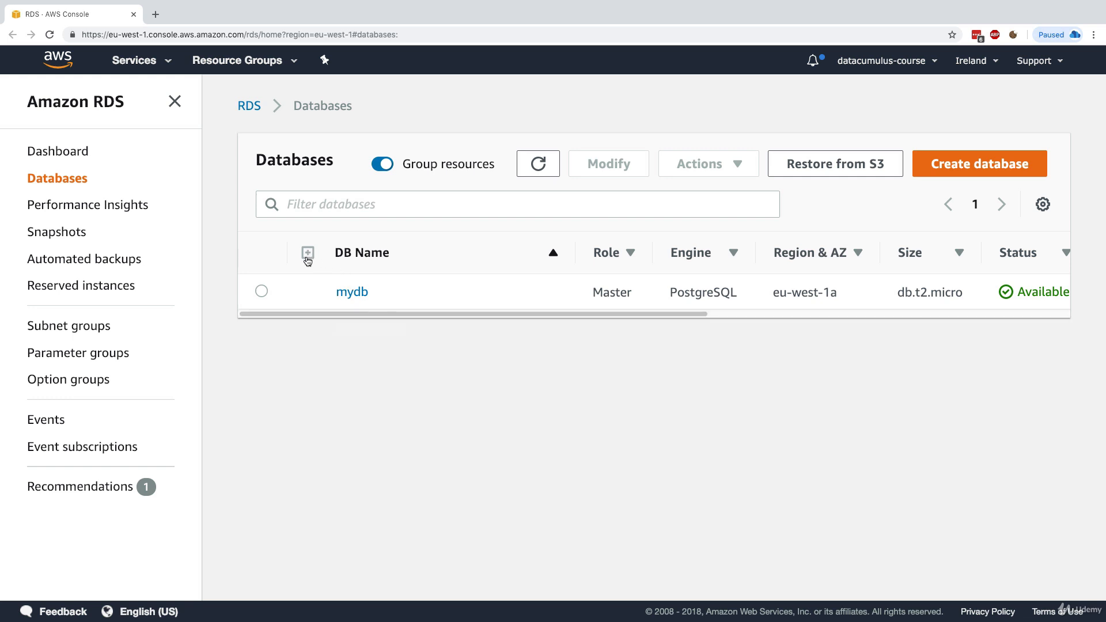
click(307, 258)
click(306, 253)
click(306, 252)
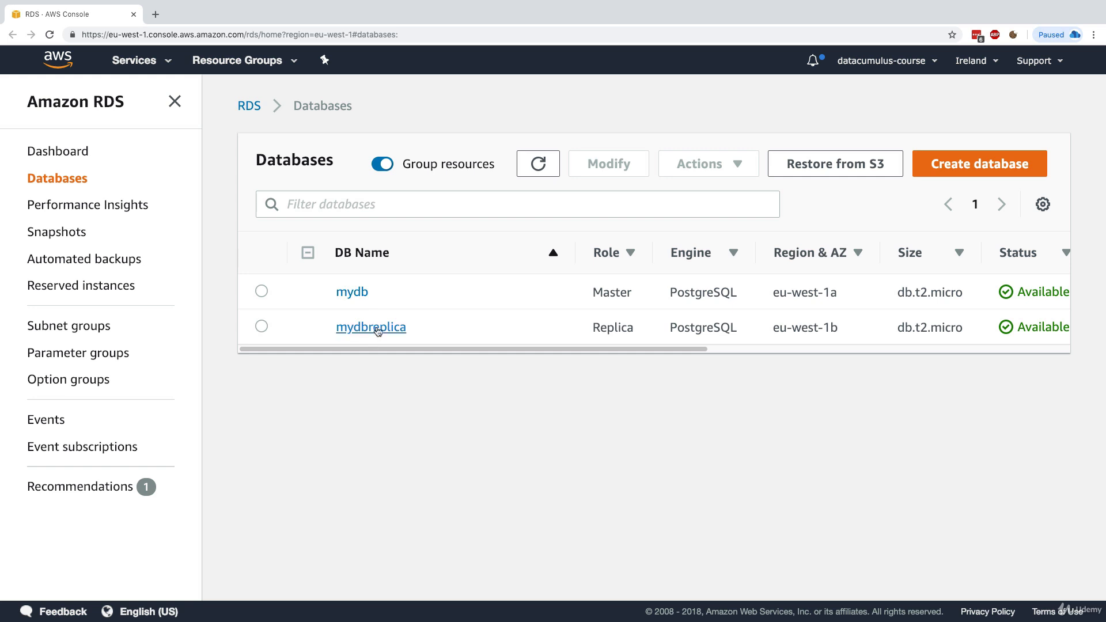
click(309, 256)
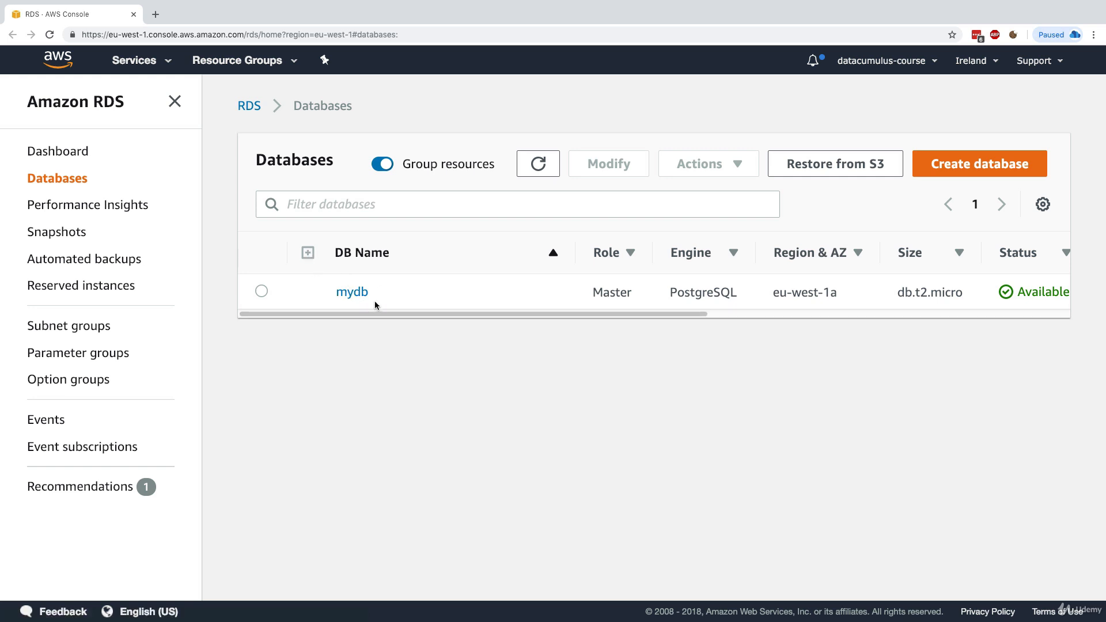
click(308, 254)
super+click(355, 294)
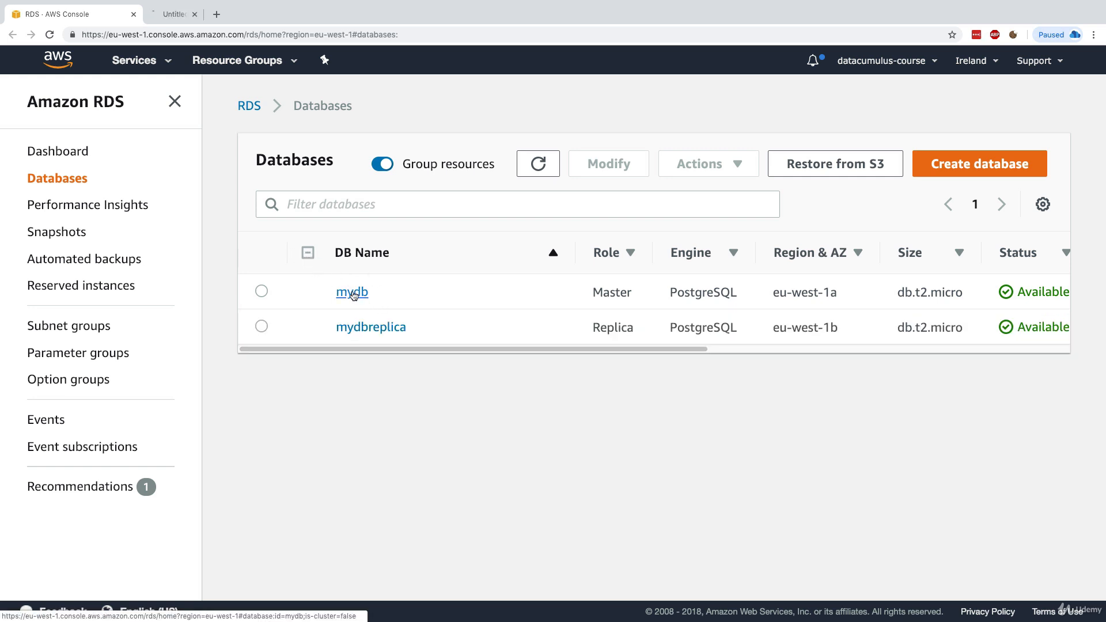
super+click(374, 332)
Select the endpoint hostnames on the mydb and mydbreplica pages
click(230, 17)
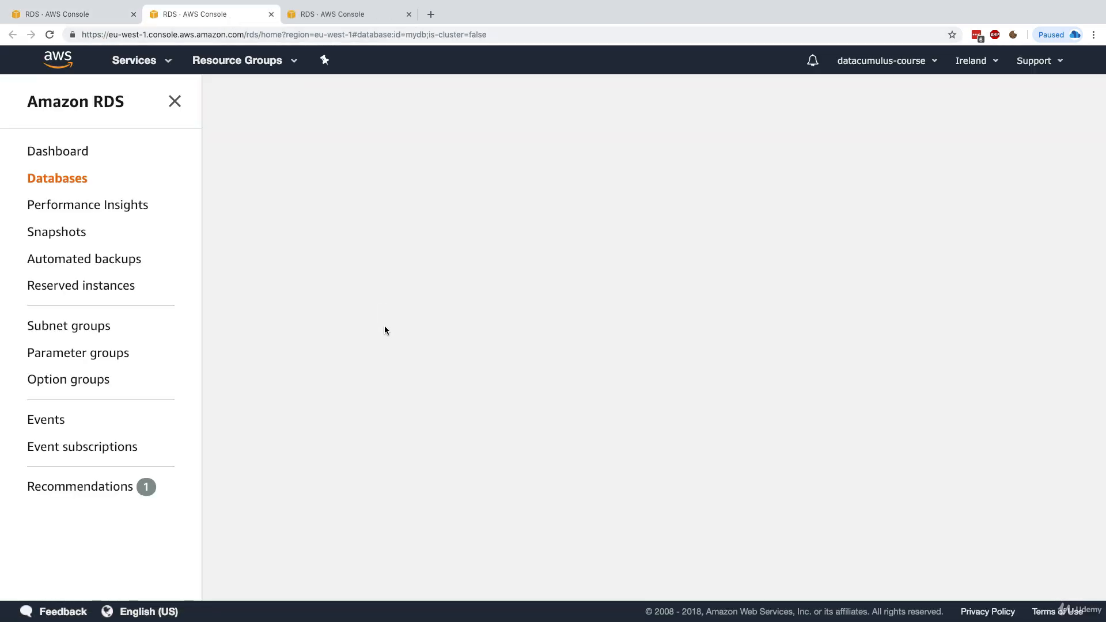
scroll(376, 328, down, 5)
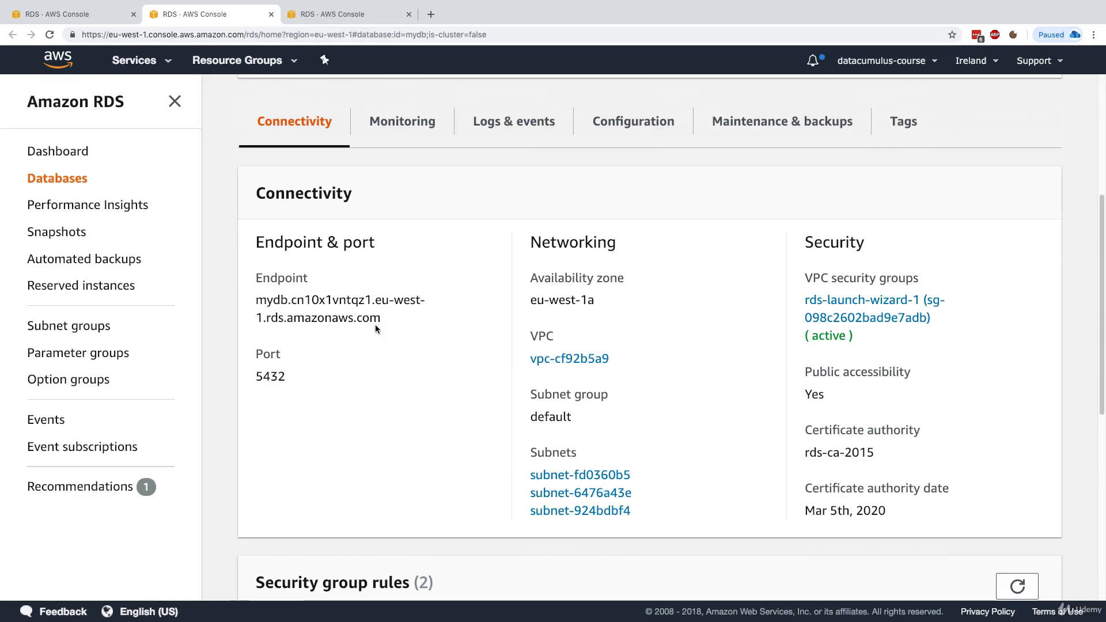
triple_click(307, 313)
click(316, 312)
click(326, 18)
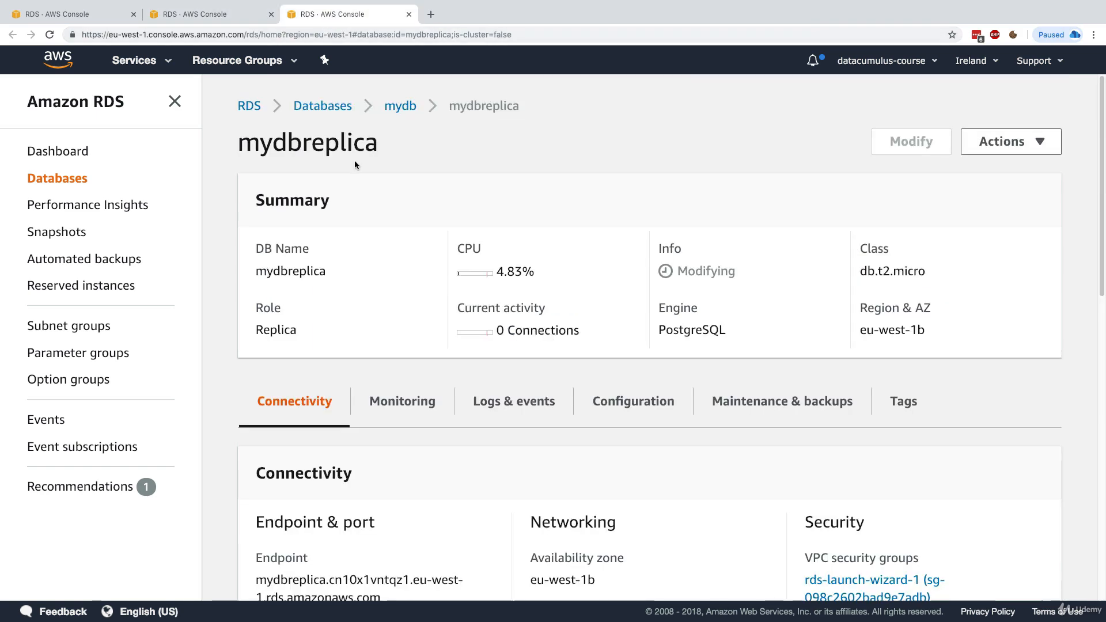
scroll(370, 362, down, 5)
triple_click(369, 301)
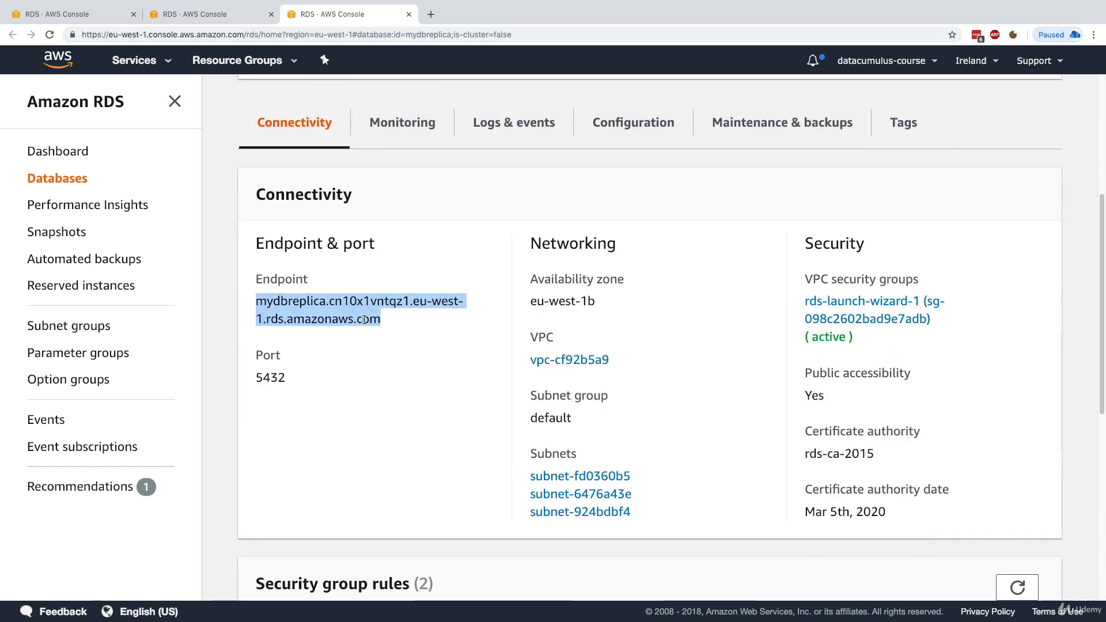
click(364, 320)
Copy mydb's endpoint hostname and switch to SQLectron
key(ctrl+shift+Tab)
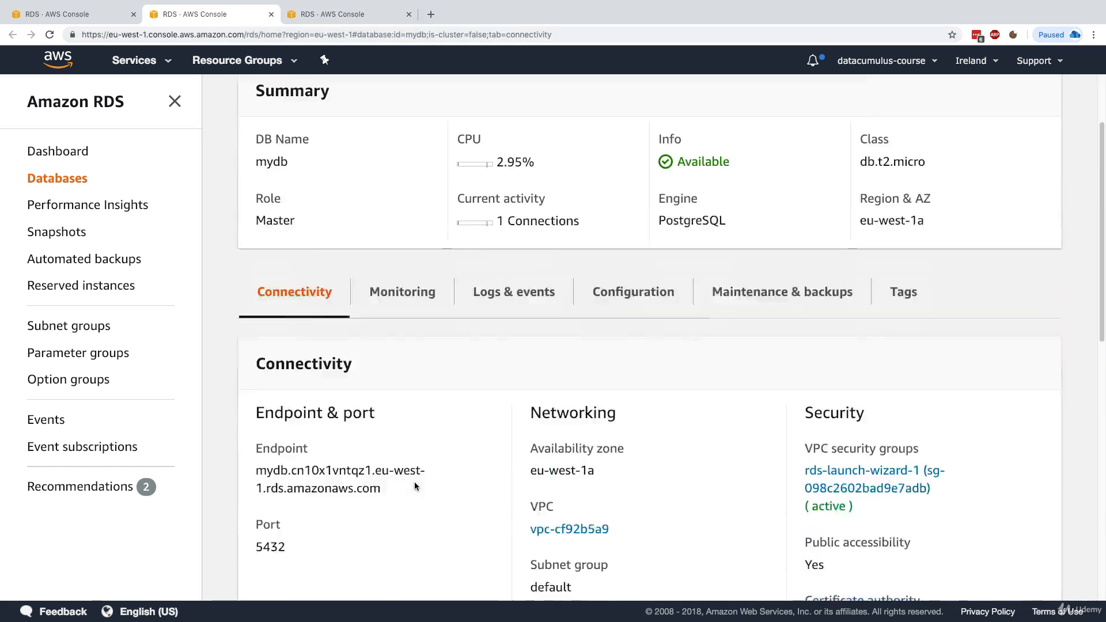
scroll(371, 440, down, 2)
triple_click(360, 425)
key(ctrl+c)
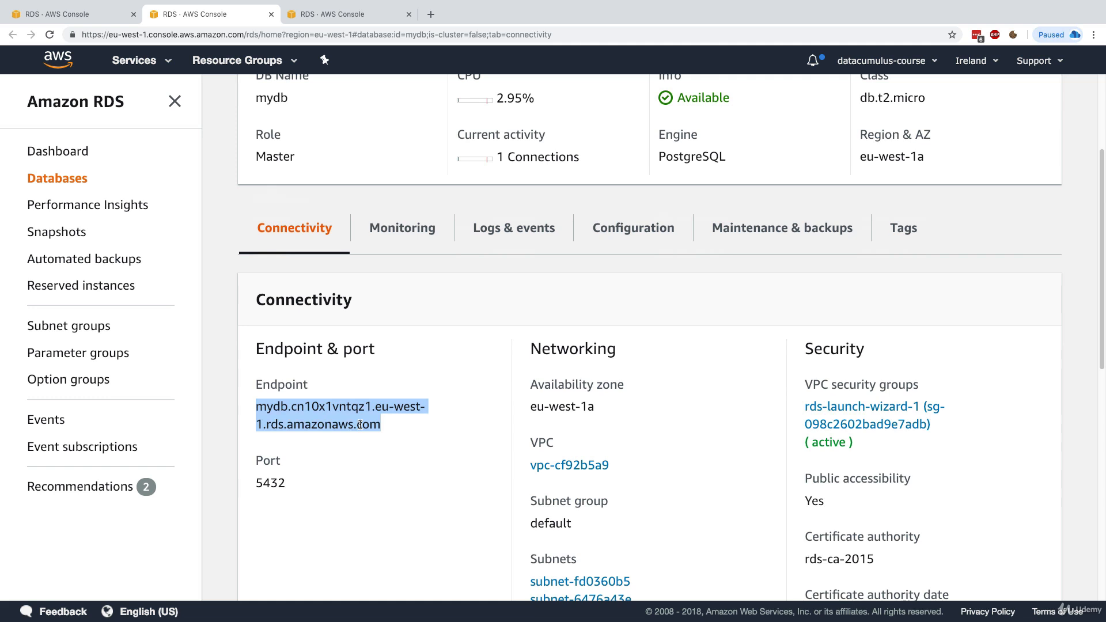
key(ctrl+Right)
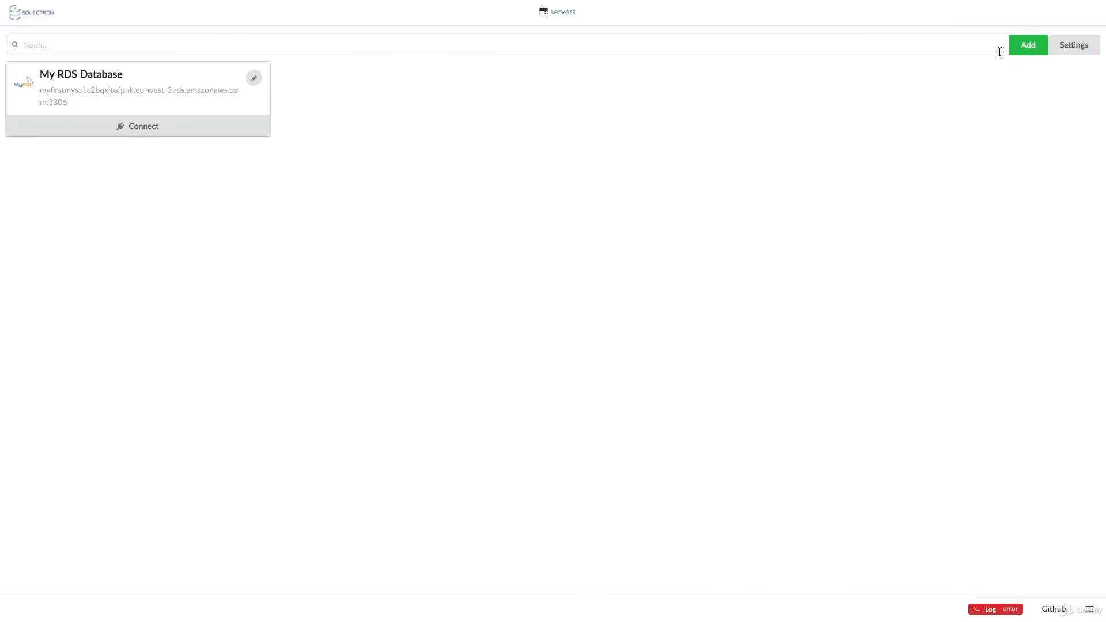
Add a PostgreSQL server mydb with the pasted endpoint, user name, password and database postgres
click(1013, 50)
text(mydb)
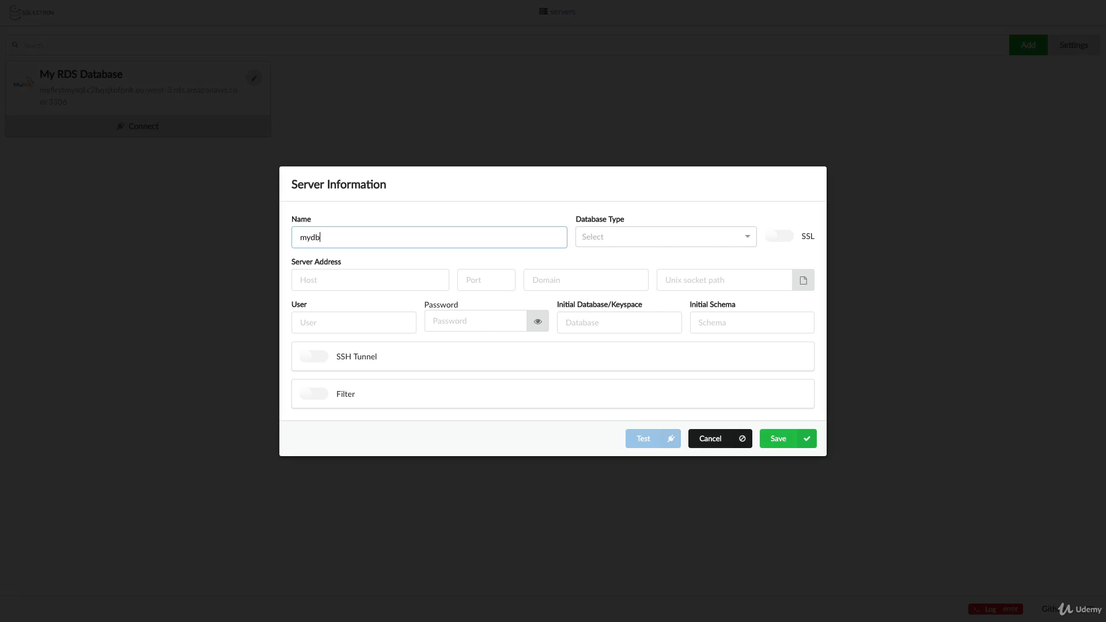
key(Tab)
click(658, 235)
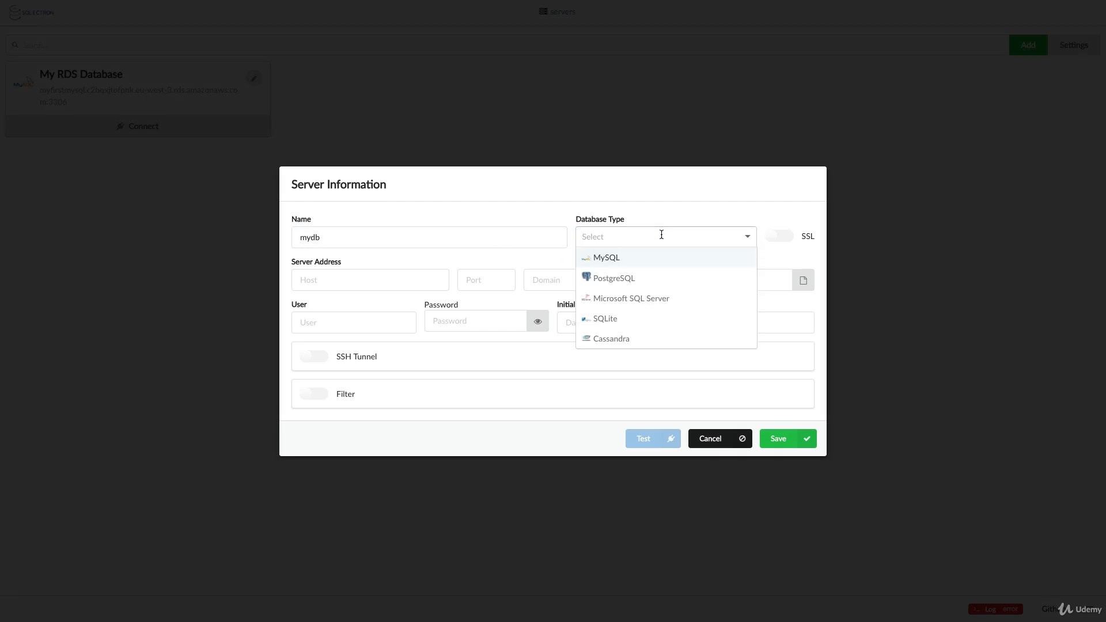
click(642, 280)
click(434, 284)
key(ctrl+v)
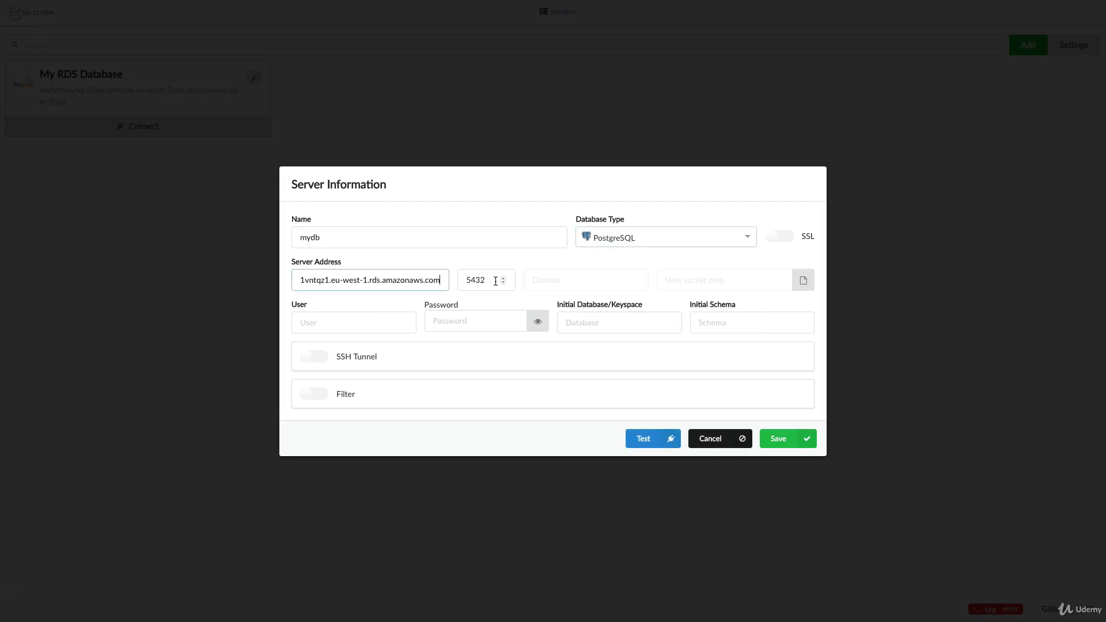
click(379, 319)
text(stephan)
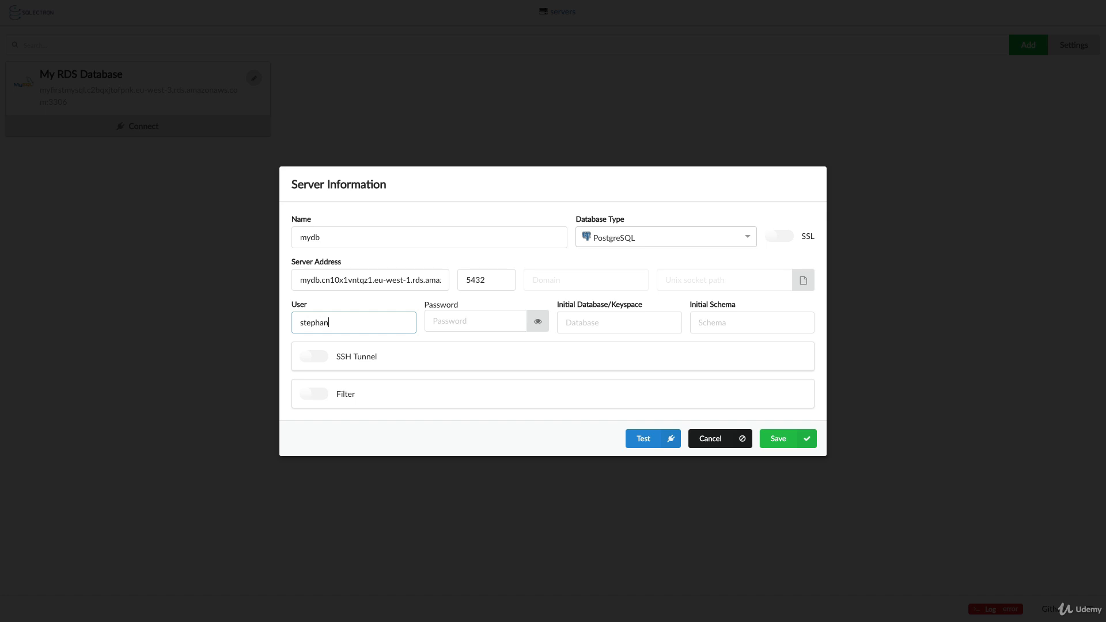
text(e)
key(Tab)
text(•••)
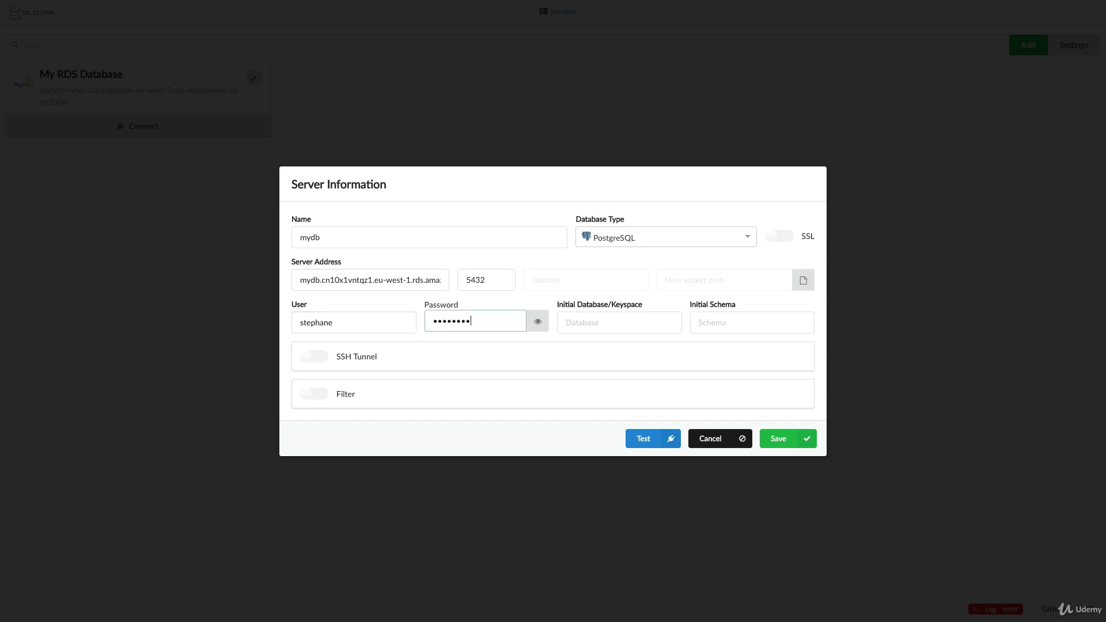
key(Tab)
text(postgr)
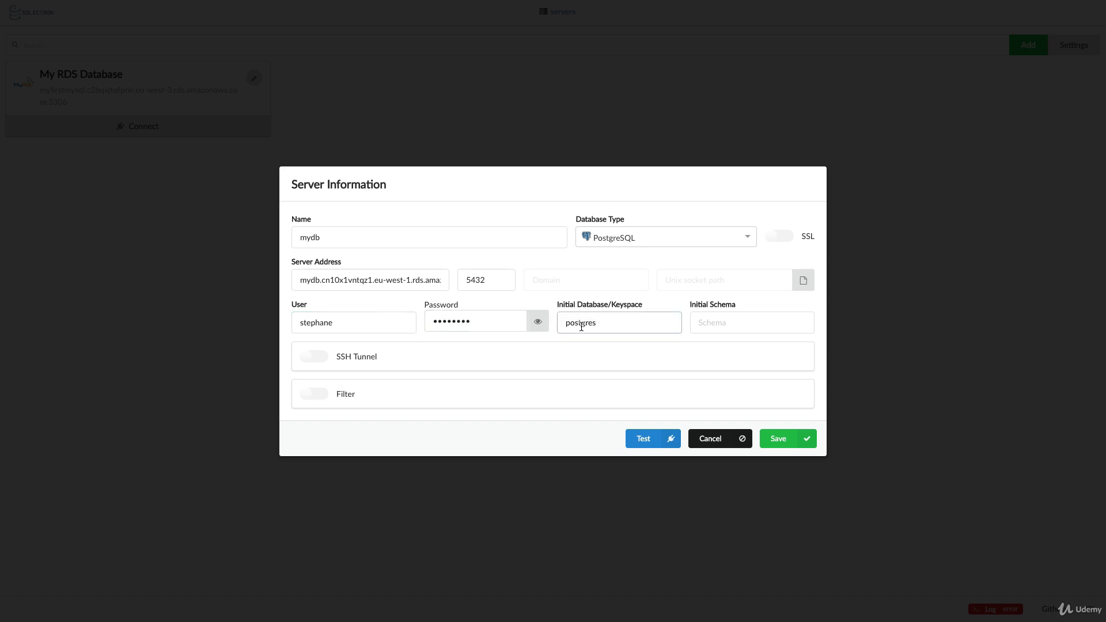
Test and save the mydb server connection
click(644, 437)
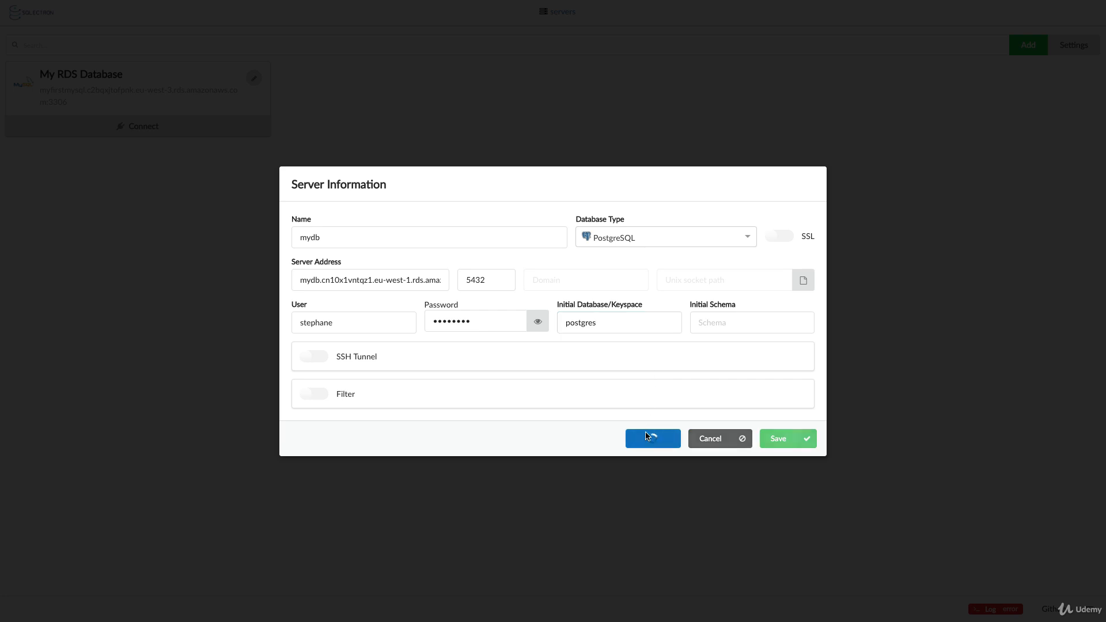
drag(327, 215, 379, 216)
click(378, 216)
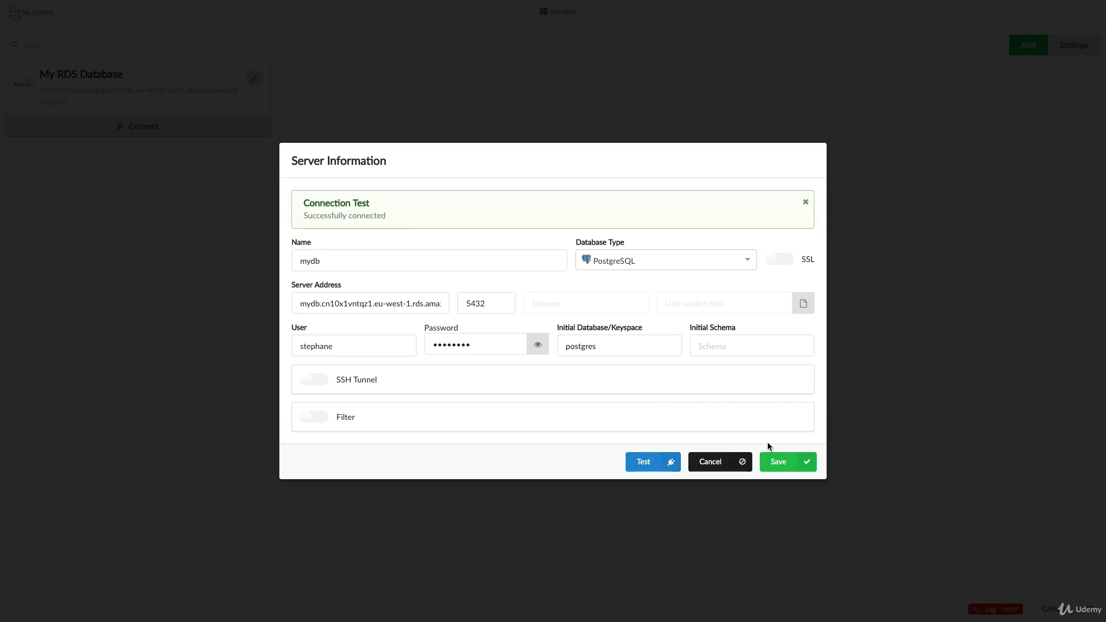
click(774, 459)
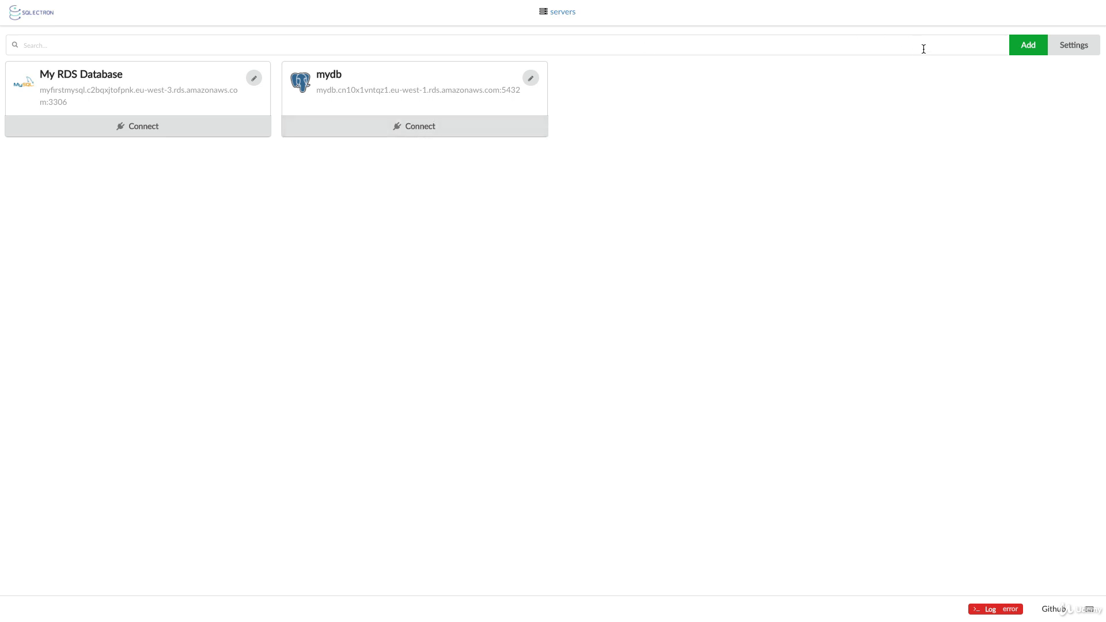
Start another server entry and copy mydbreplica's endpoint hostname from the browser
click(1020, 48)
key(ctrl+Left)
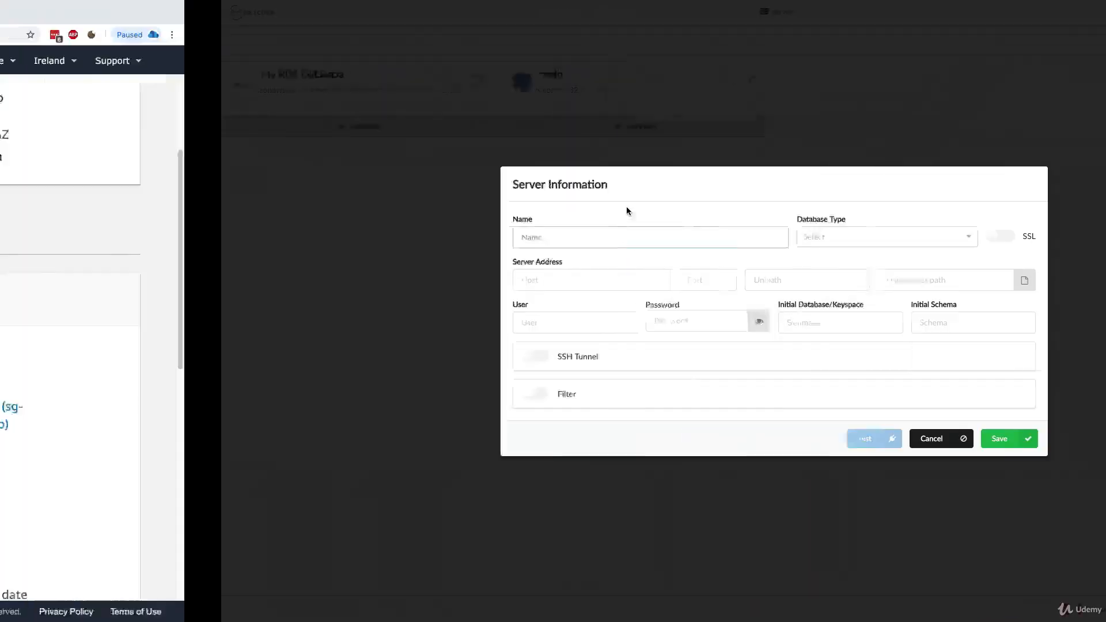
click(355, 14)
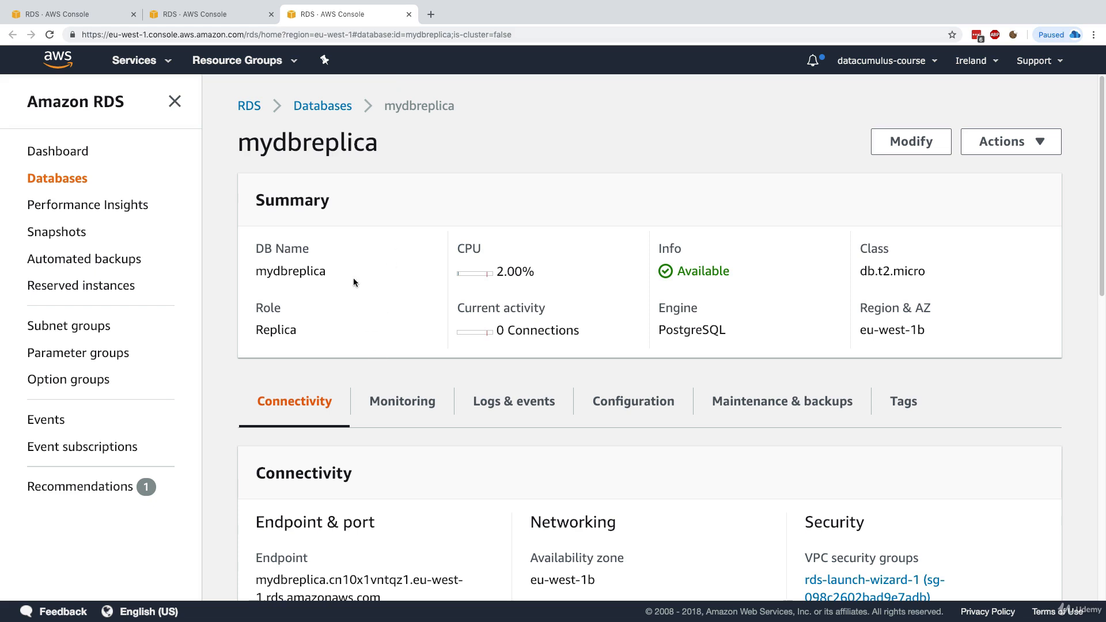
double_click(324, 145)
scroll(395, 316, down, 1)
triple_click(365, 577)
key(ctrl+c)
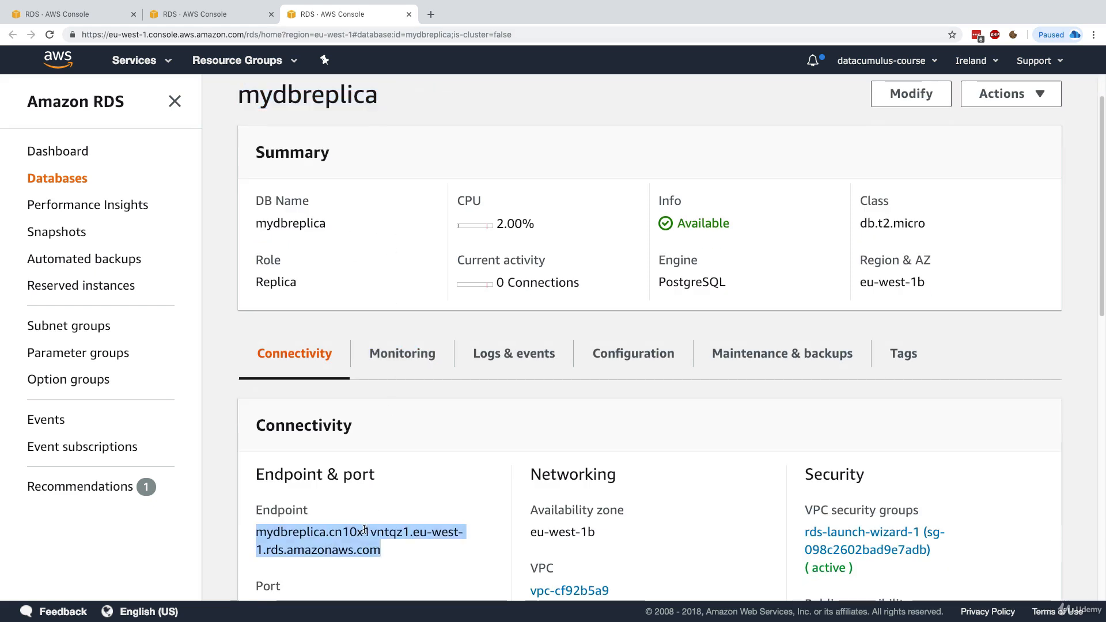
key(ctrl+Right)
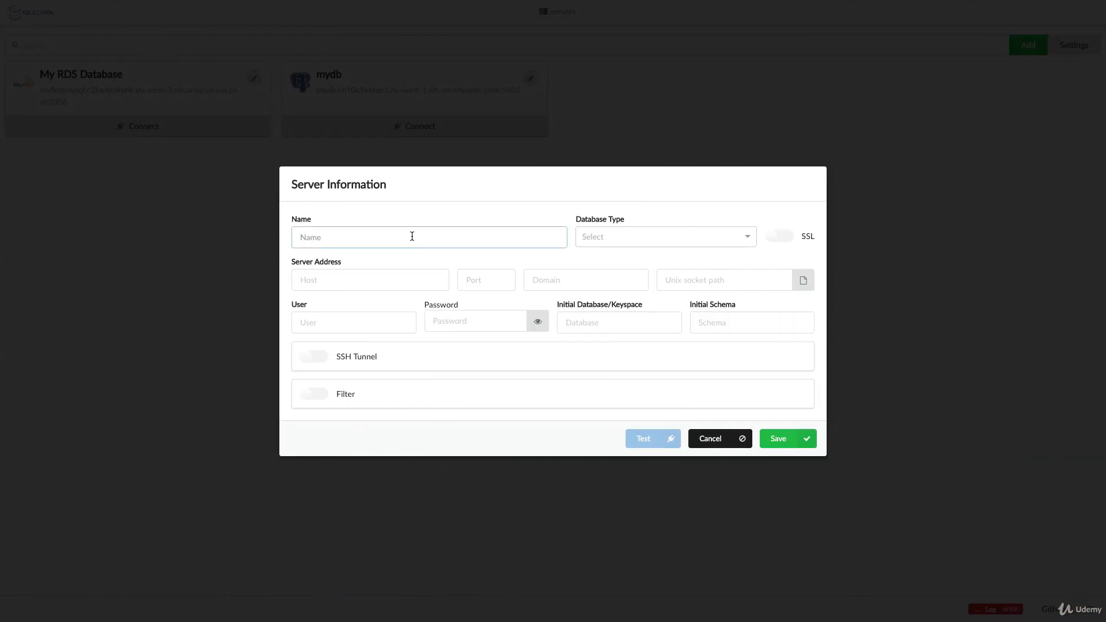
Name the connection mydbreplica, type PostgreSQL, with the replica endpoint as host
text(mydbreplica)
key(Tab)
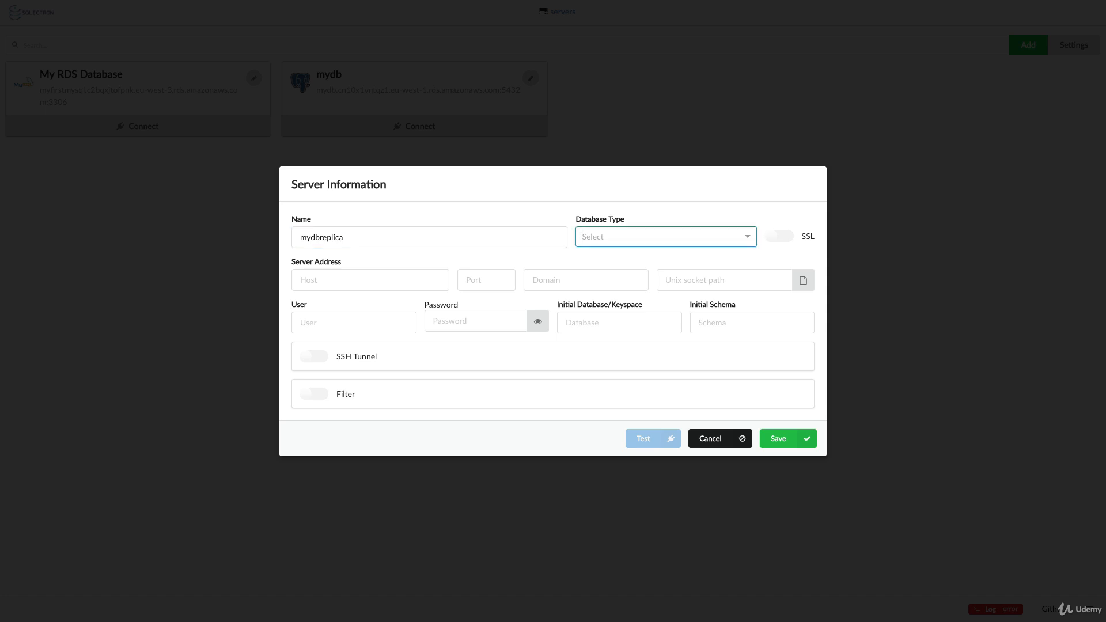
click(633, 239)
click(633, 277)
click(388, 274)
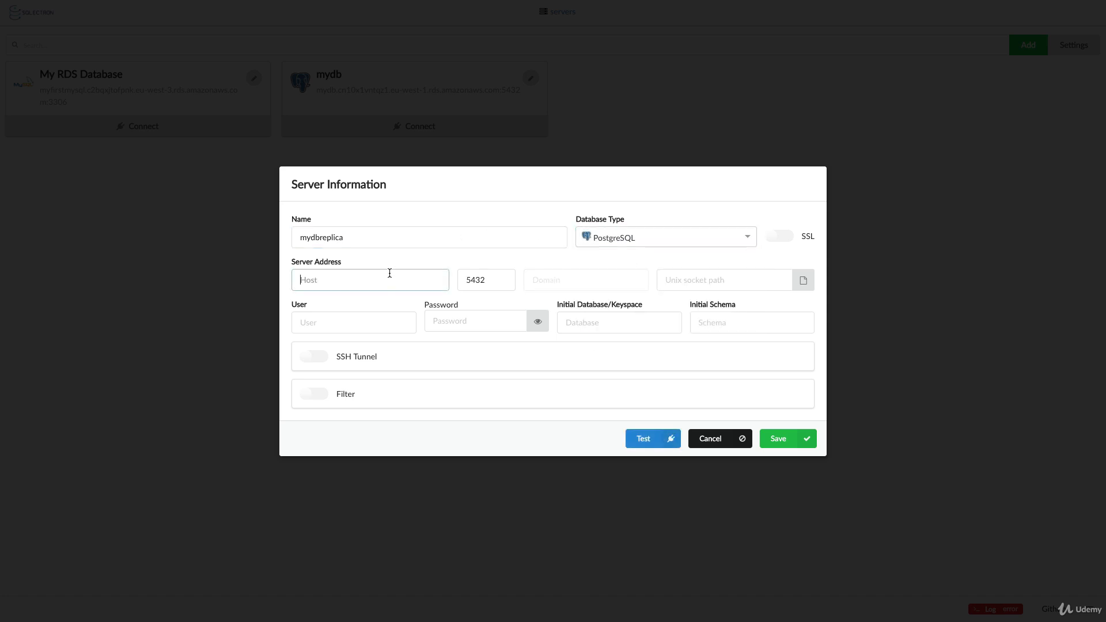
key(ctrl+v)
Enter the user name, password and database postgres, then test and save the connection
click(383, 317)
text(stehp)
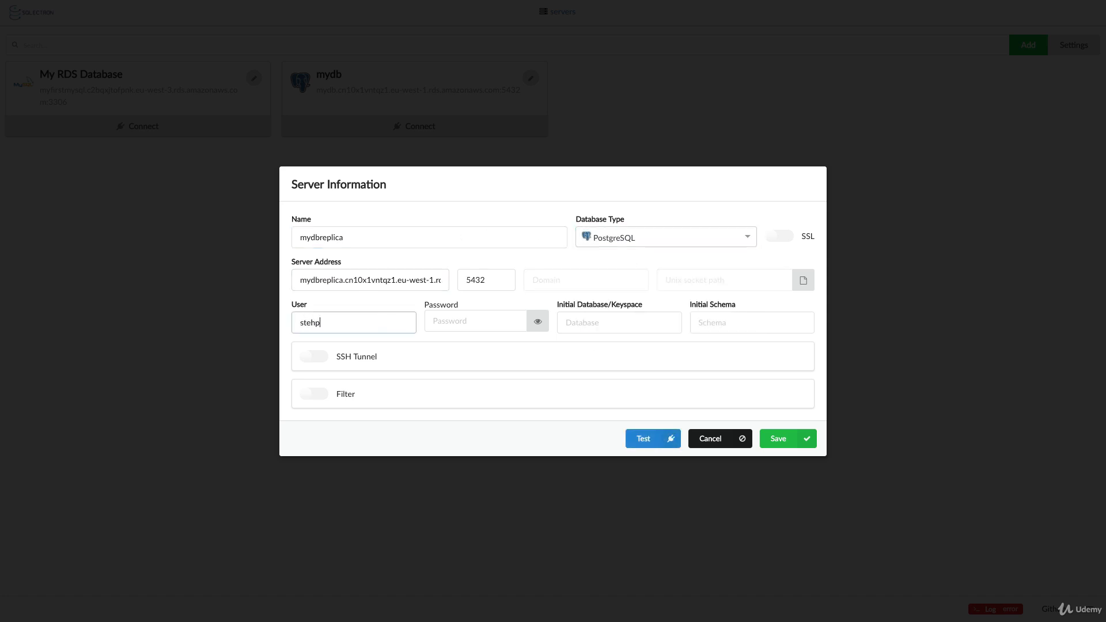
key(BackSpace)
text(phane)
key(Tab)
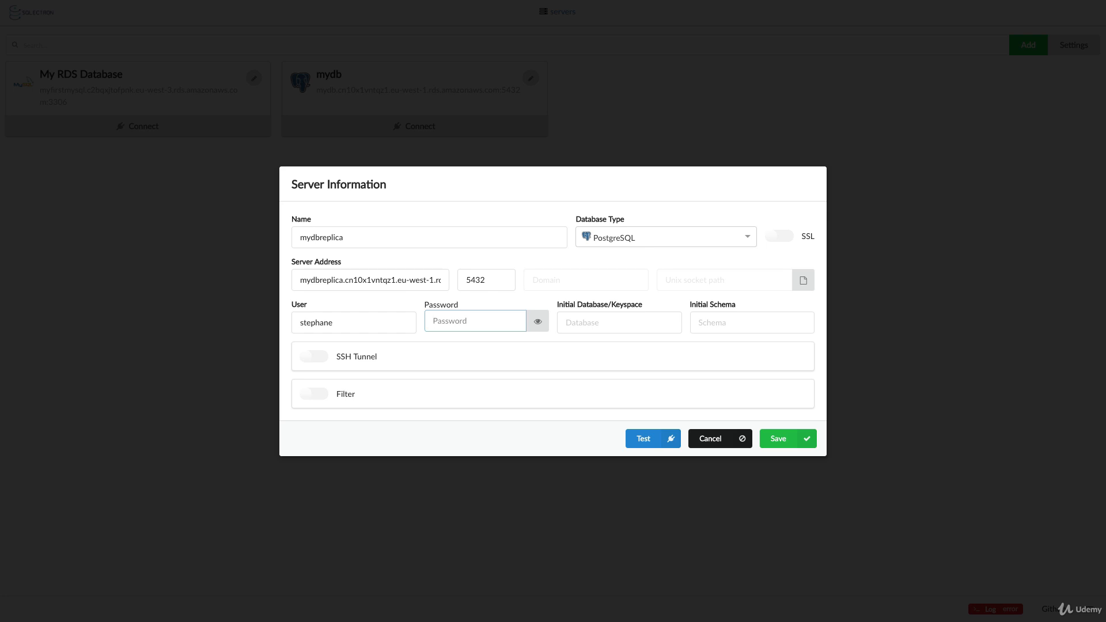
text(••)
key(Tab)
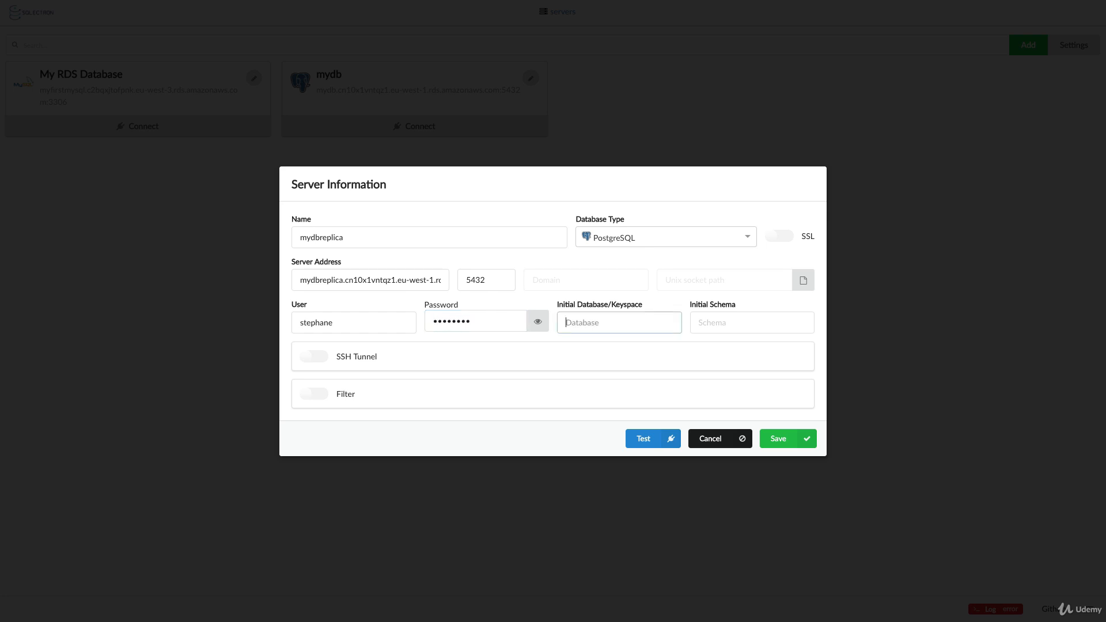
text(posthgres)
click(641, 441)
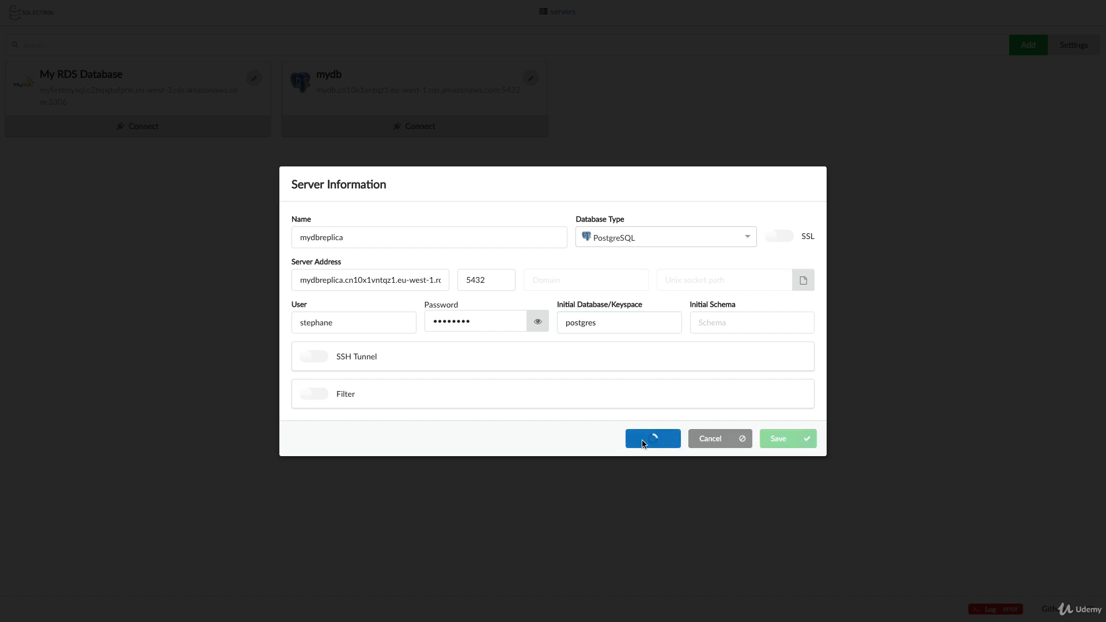
click(785, 464)
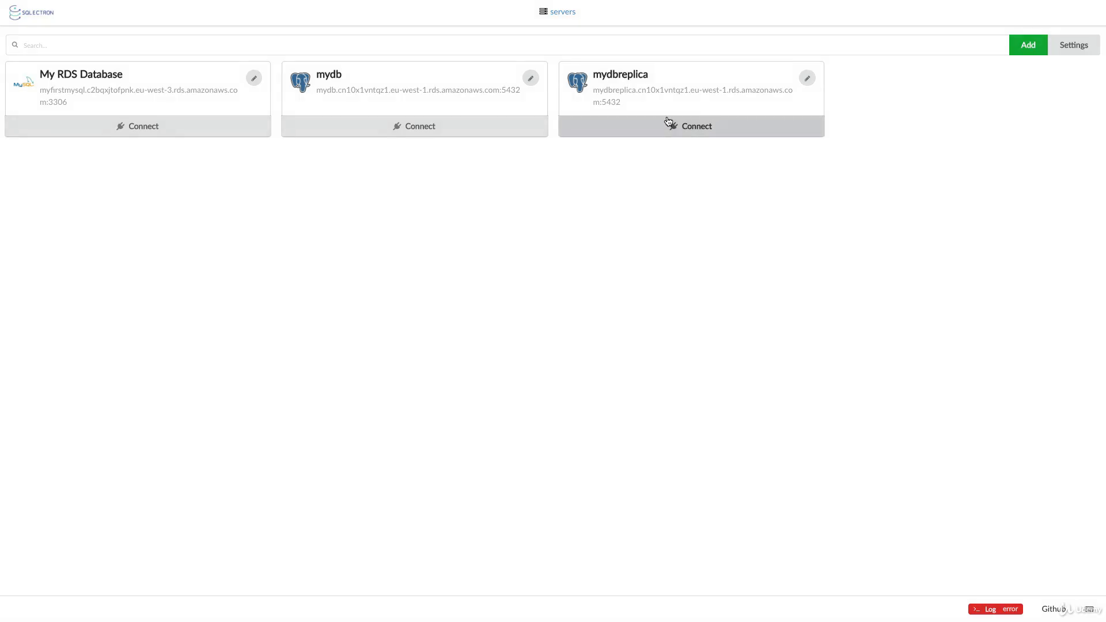
On the mydb server, run create database "mydb"; and open the new mydb database
click(504, 126)
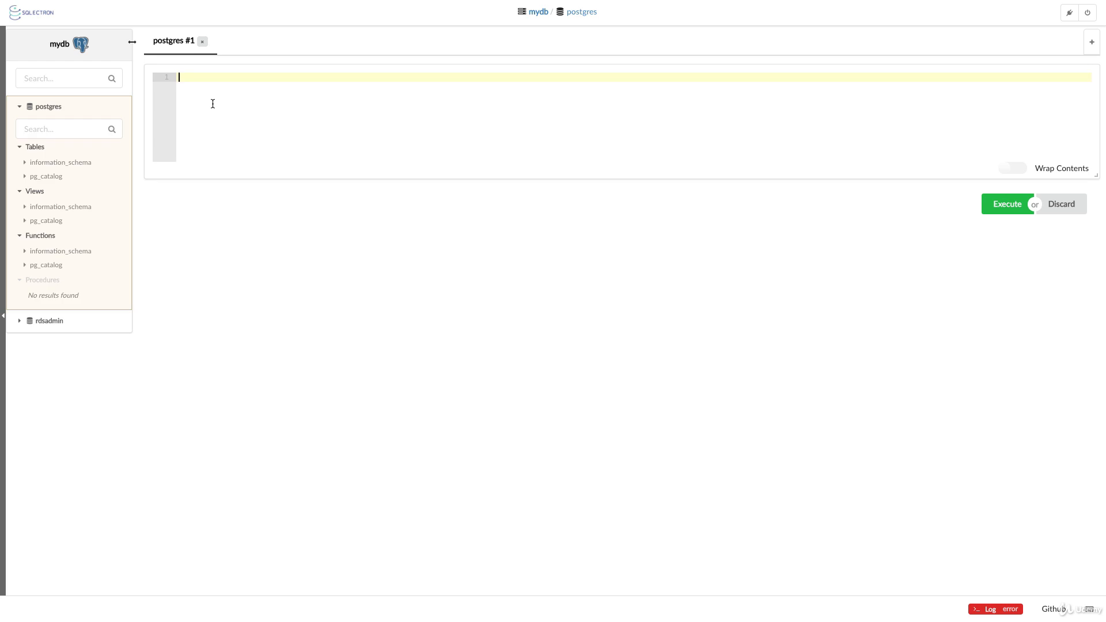
text(CRET)
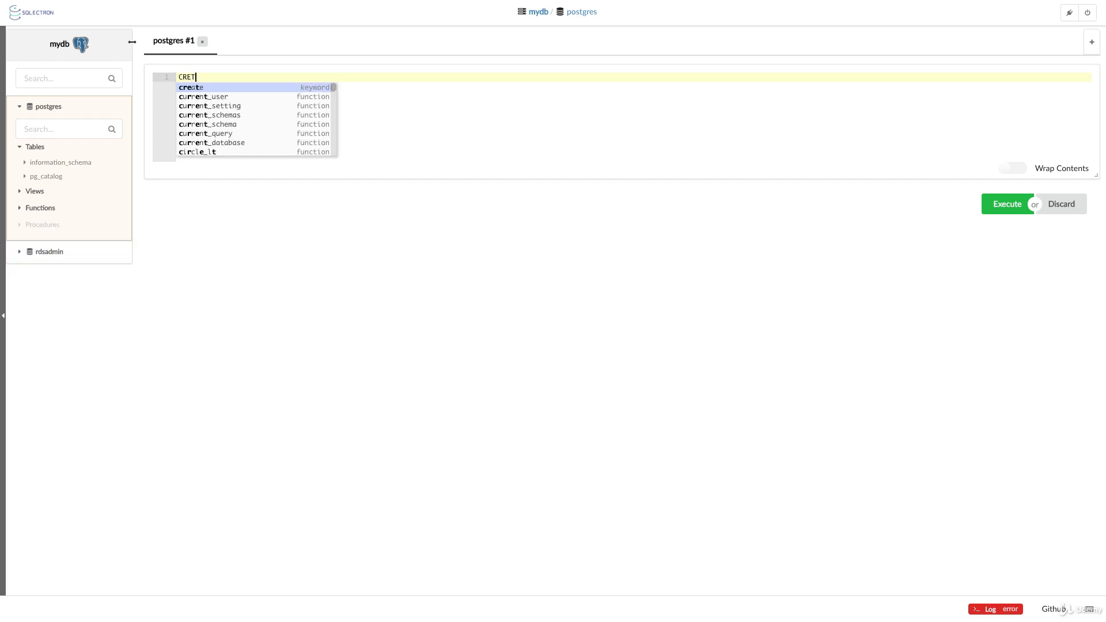
key(Return)
text(Databa)
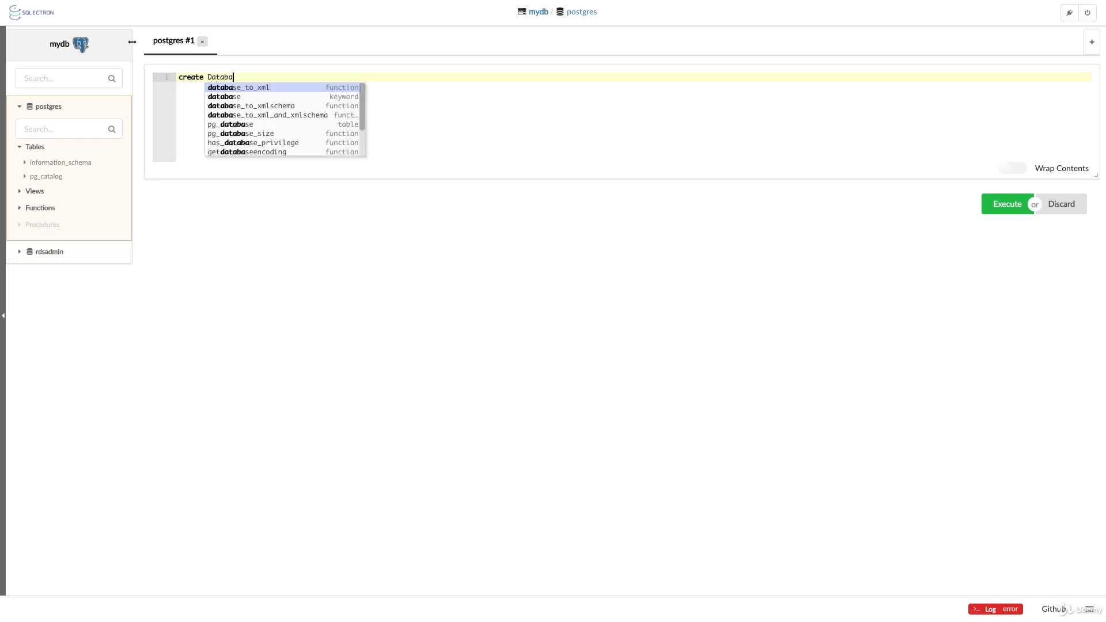
key(Down)
key(Return)
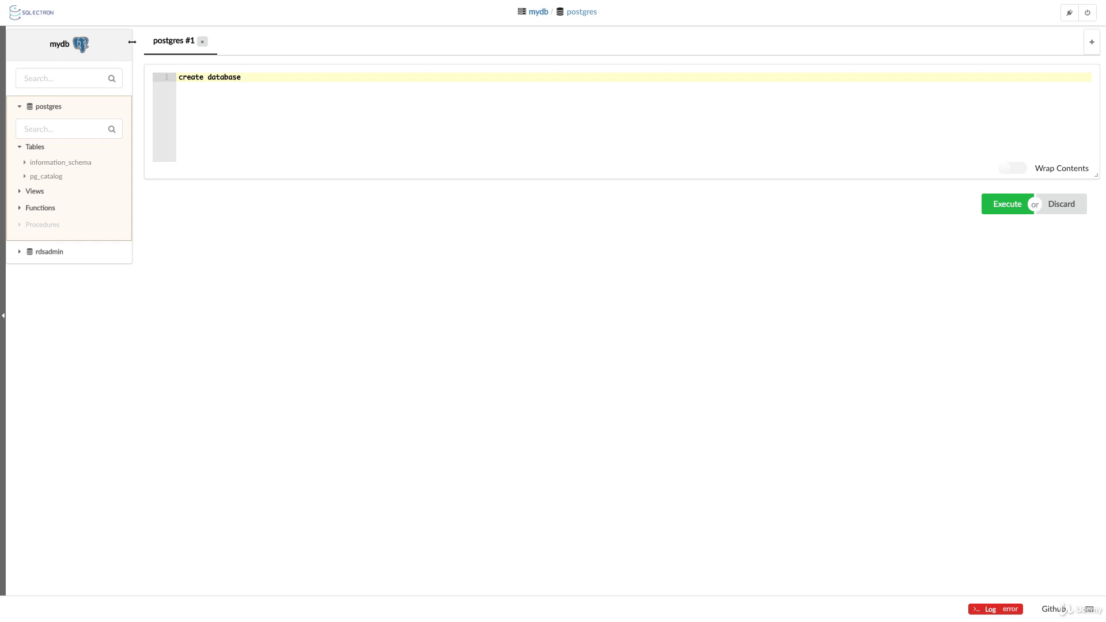
text("mydb";)
click(1006, 204)
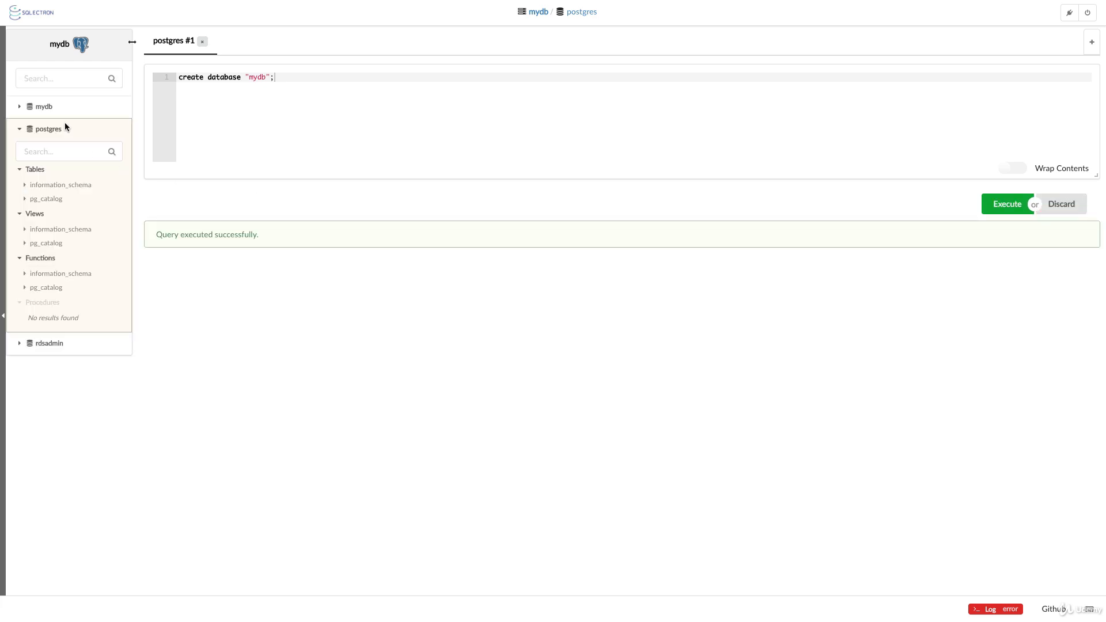
click(29, 108)
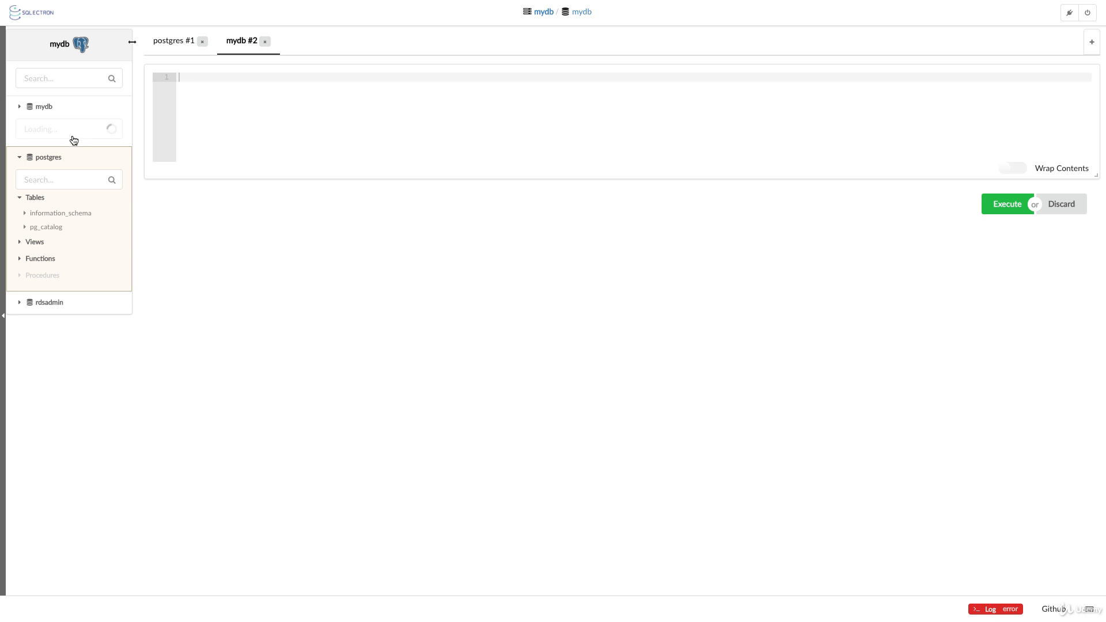
Create the films table in mydb by running the CREATE TABLE films statement from the script
key(ctrl+Right)
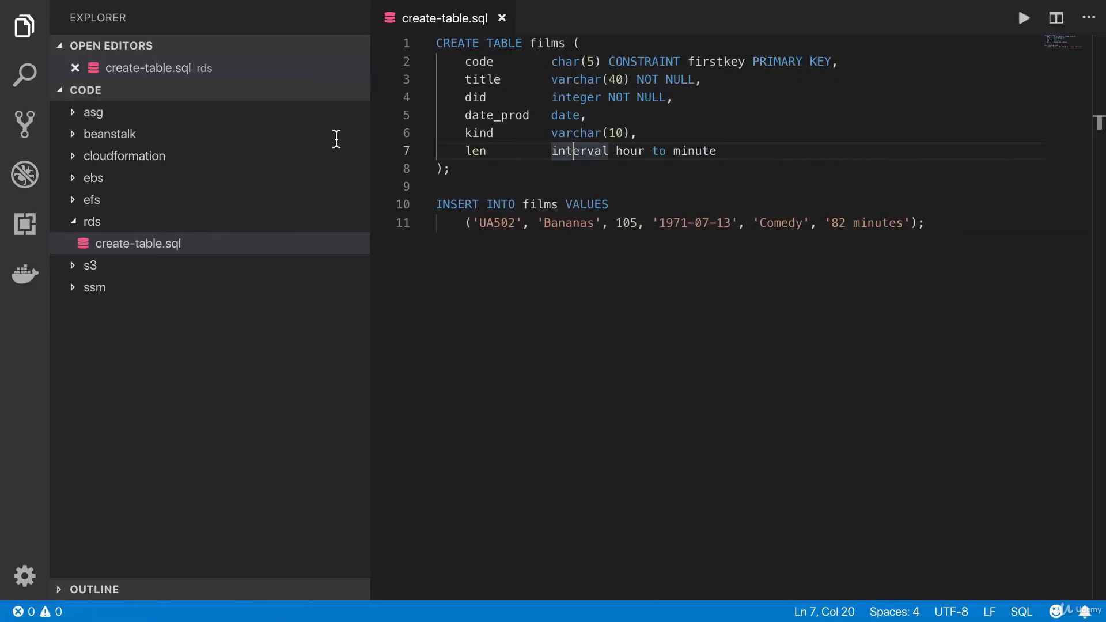
drag(496, 178, 415, 40)
key(ctrl+c)
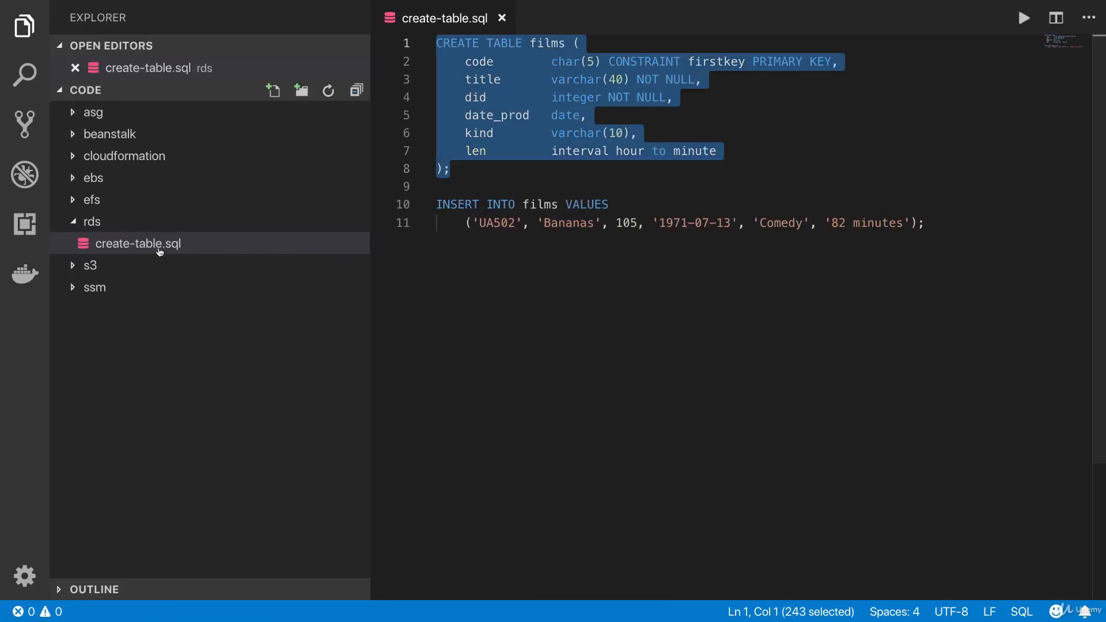
key(ctrl+Left)
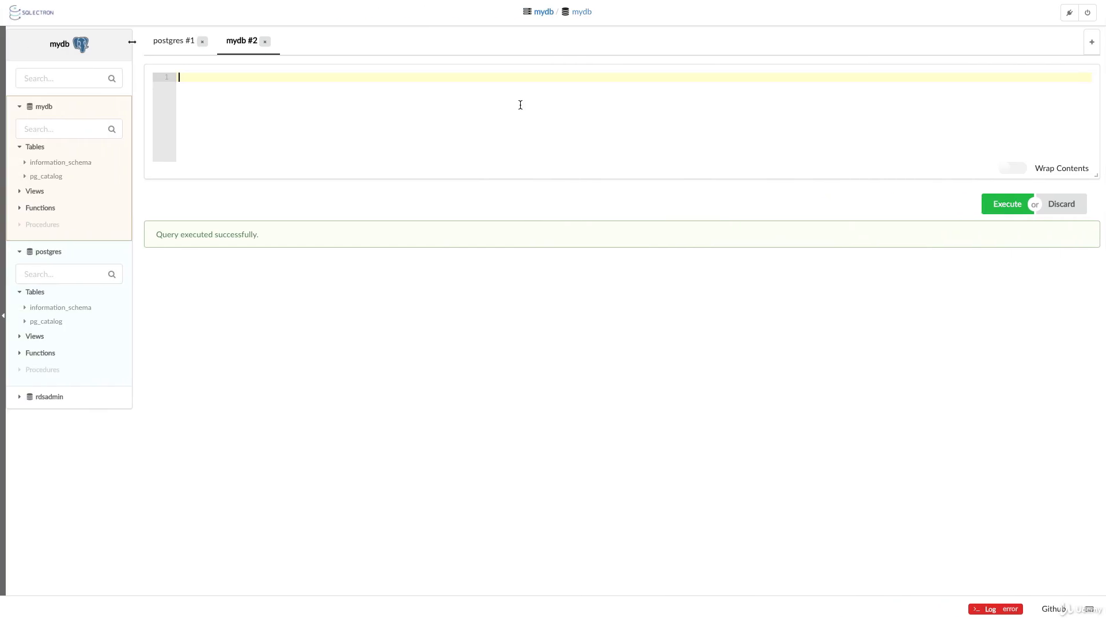
key(ctrl+v)
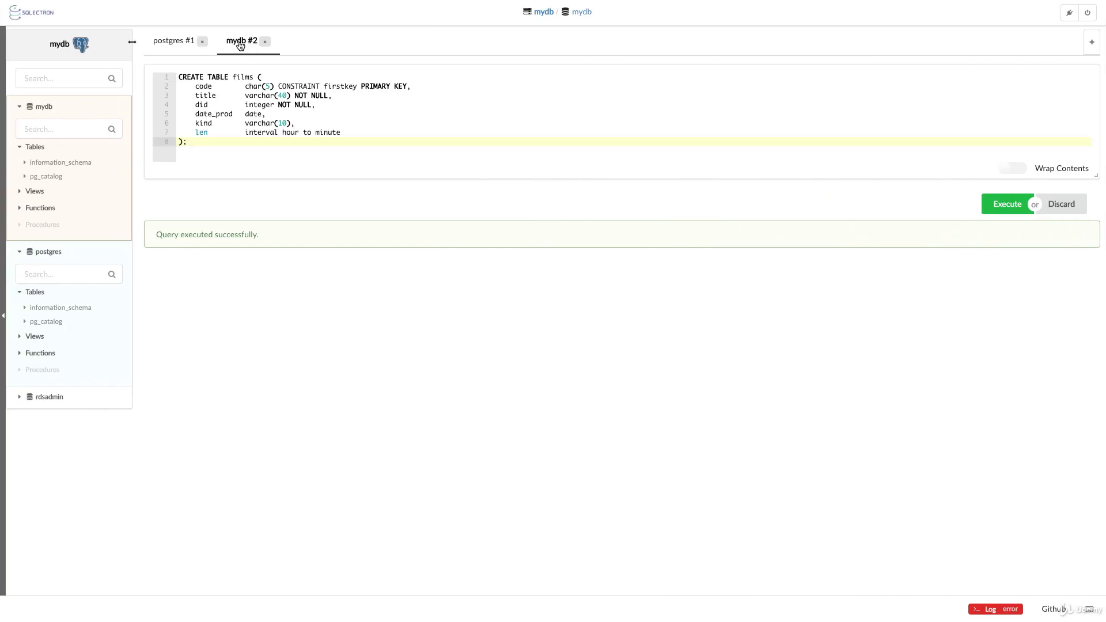
click(1002, 205)
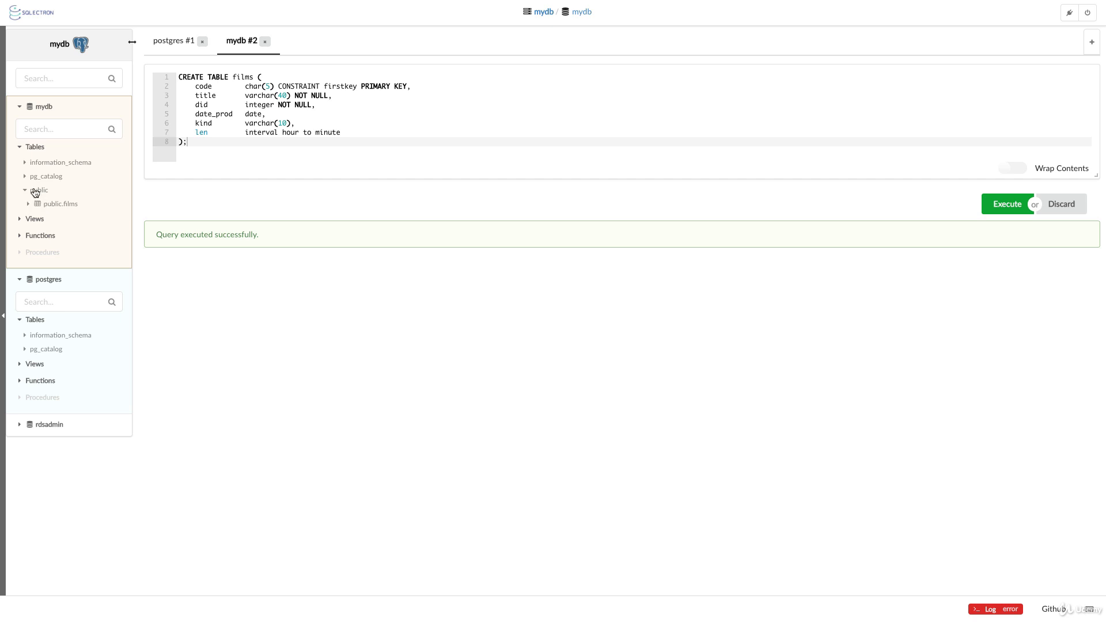
click(59, 205)
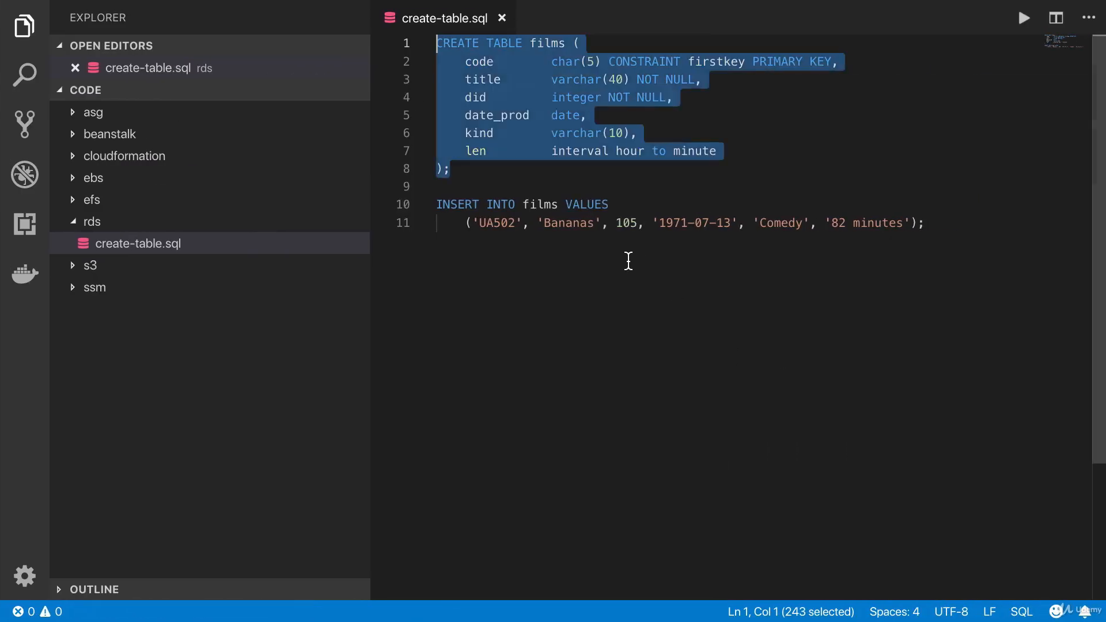
Replace the query with the script's INSERT statement and run it to add the Bananas row
drag(533, 185, 1104, 274)
key(ctrl+c)
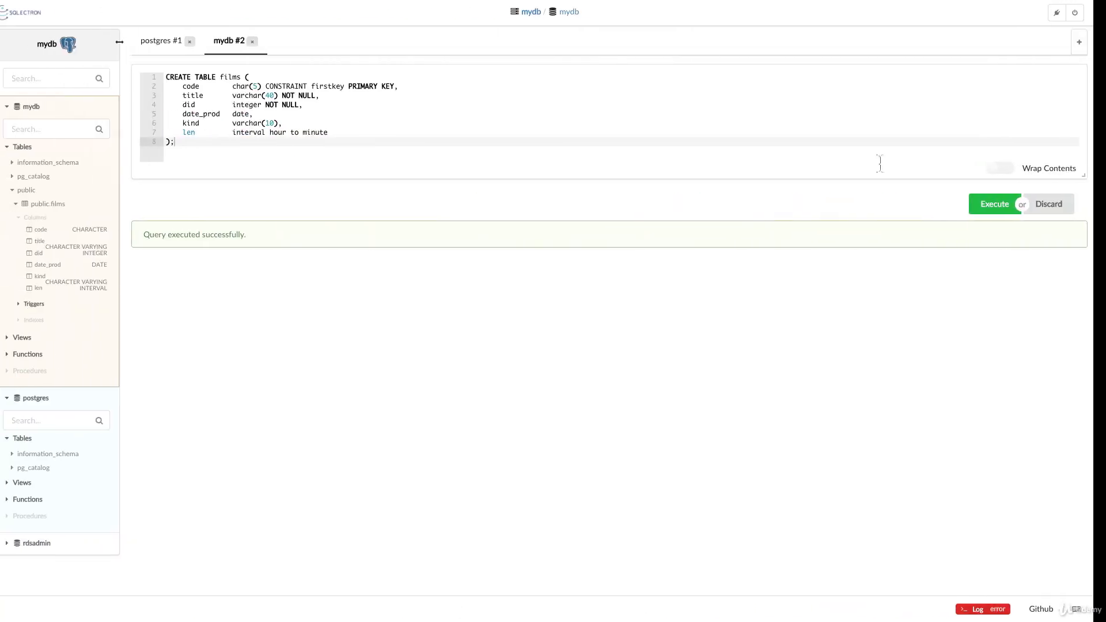
click(424, 136)
key(ctrl+a)
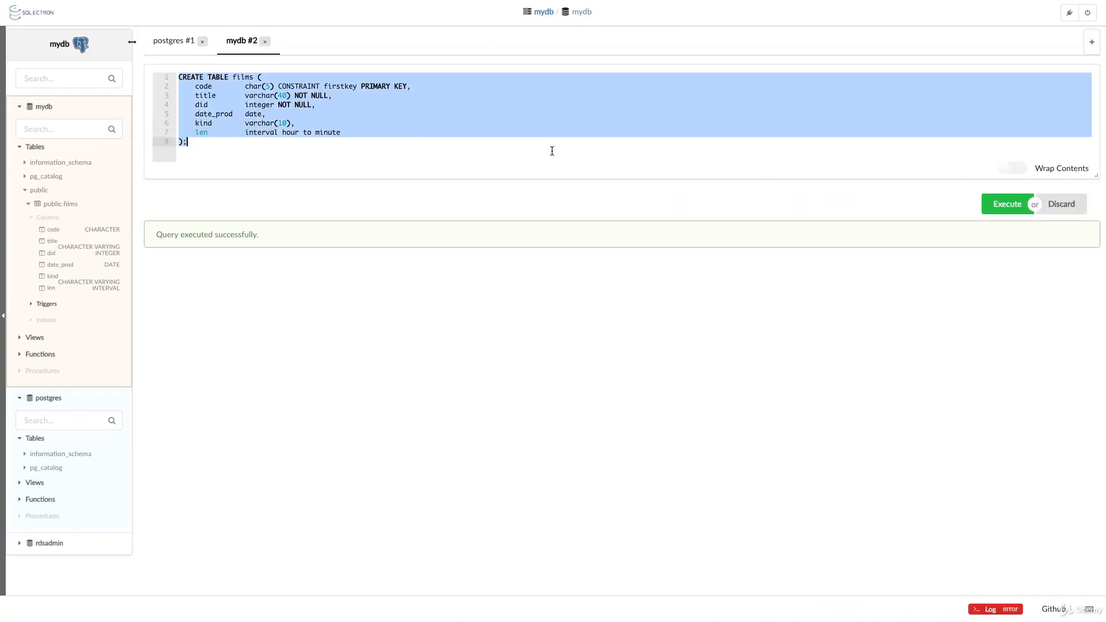
key(ctrl+v)
click(993, 205)
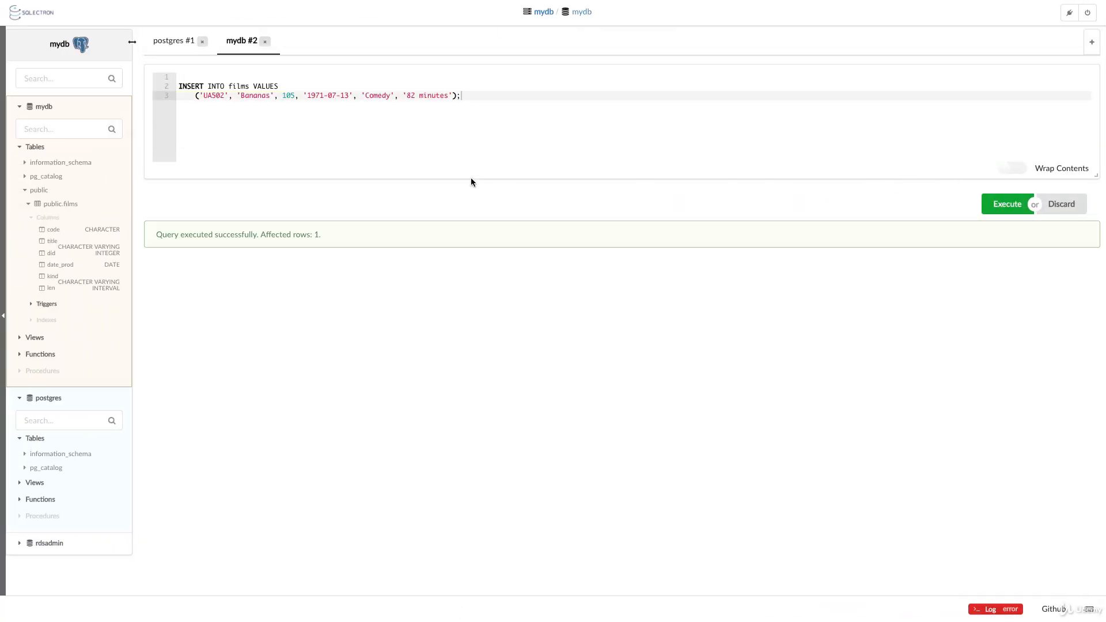
Select rows from public.films to see the single Bananas row, then disconnect from the primary
right_click(67, 202)
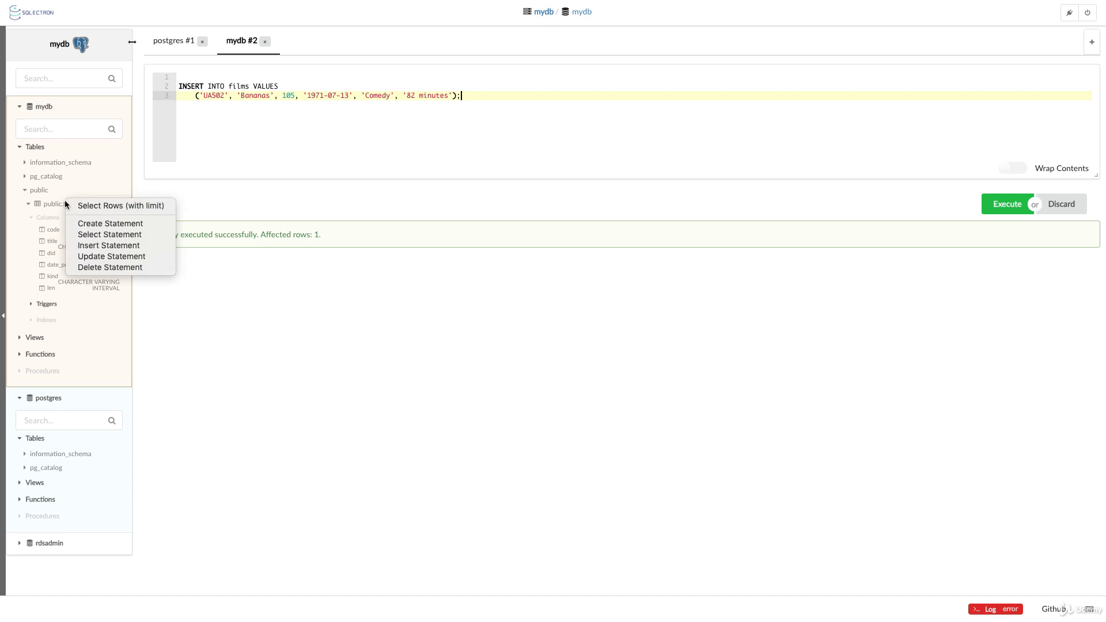
click(74, 206)
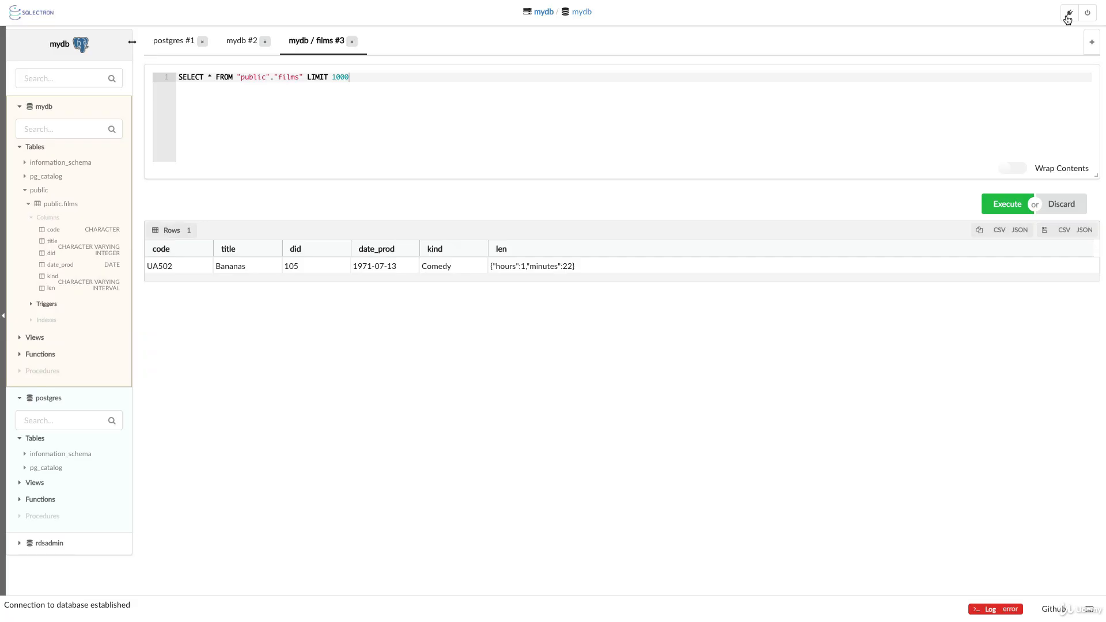
click(1069, 16)
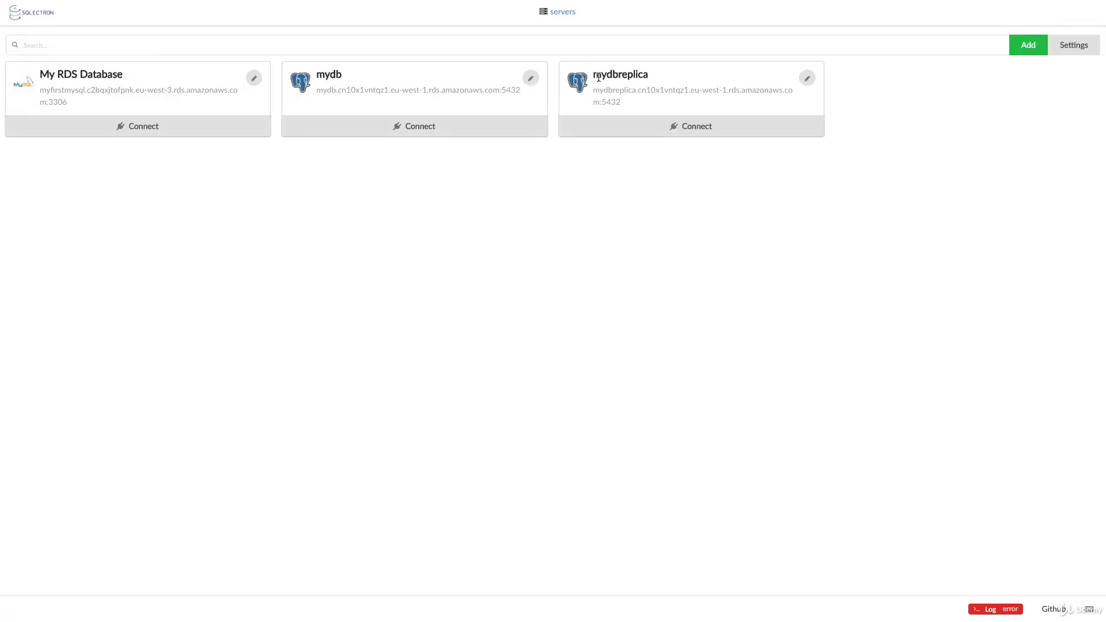
Connect to mydbreplica and expand mydb > public > films to reveal its six replicated columns
click(663, 125)
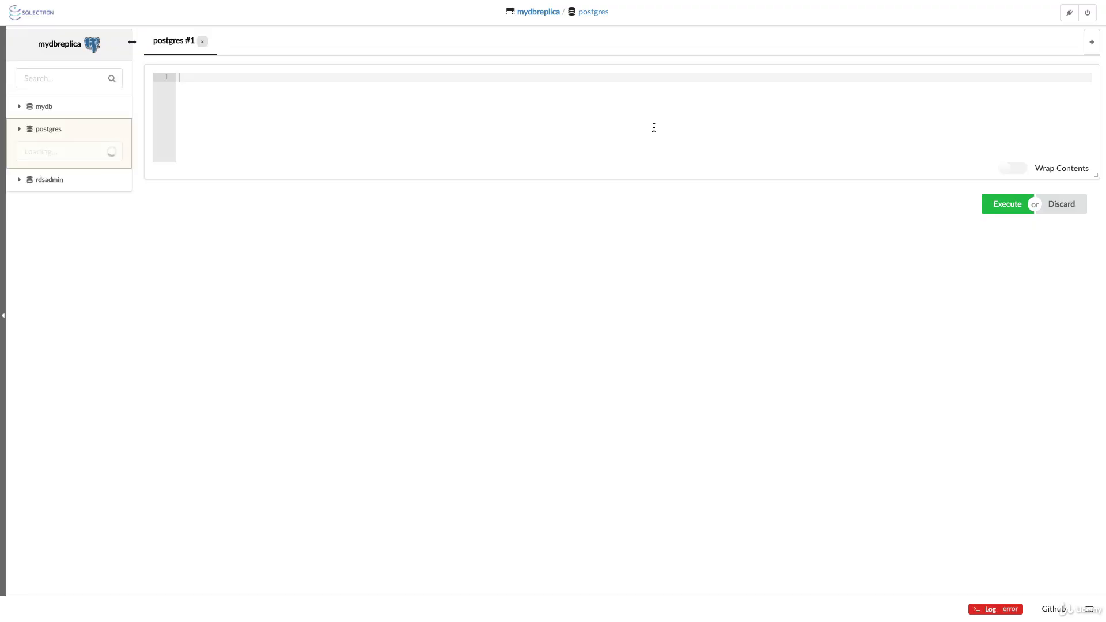
click(21, 108)
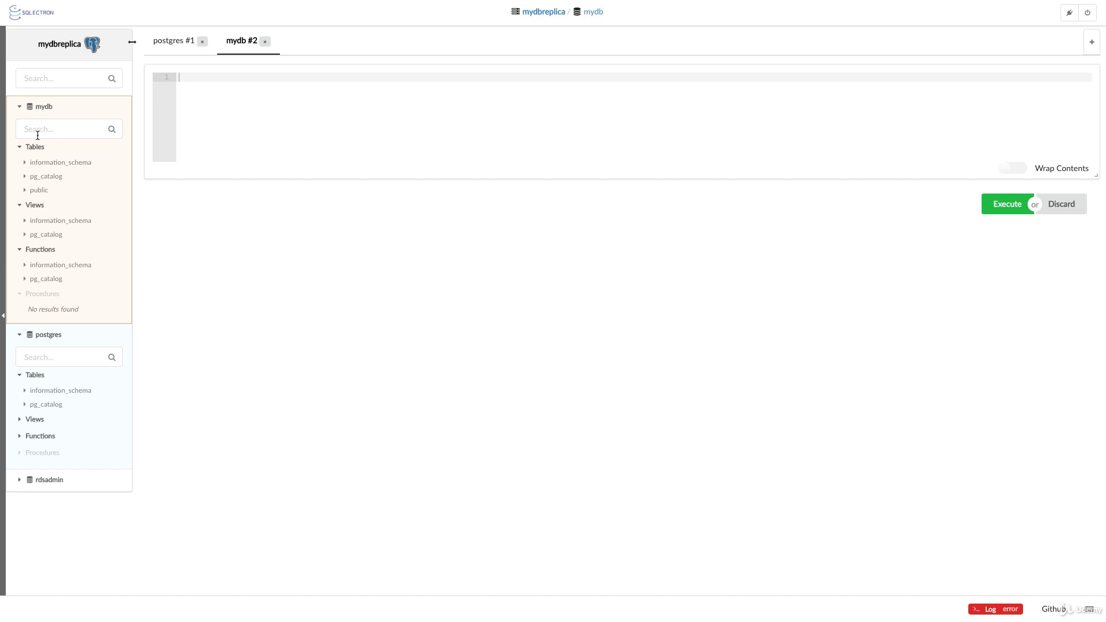
click(26, 191)
click(28, 204)
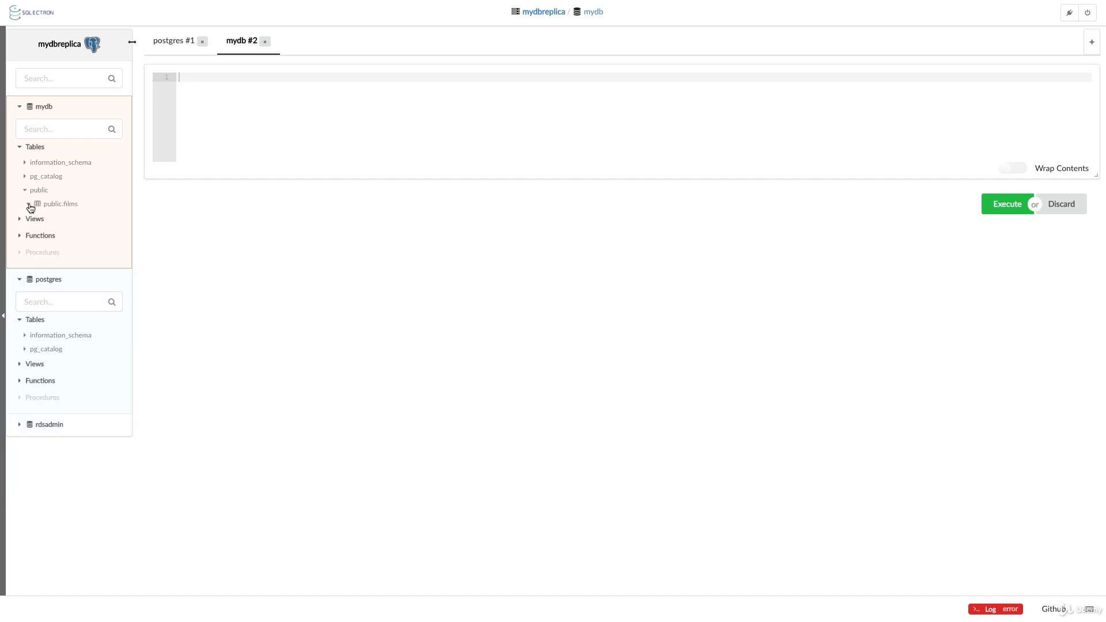
right_click(45, 203)
click(53, 206)
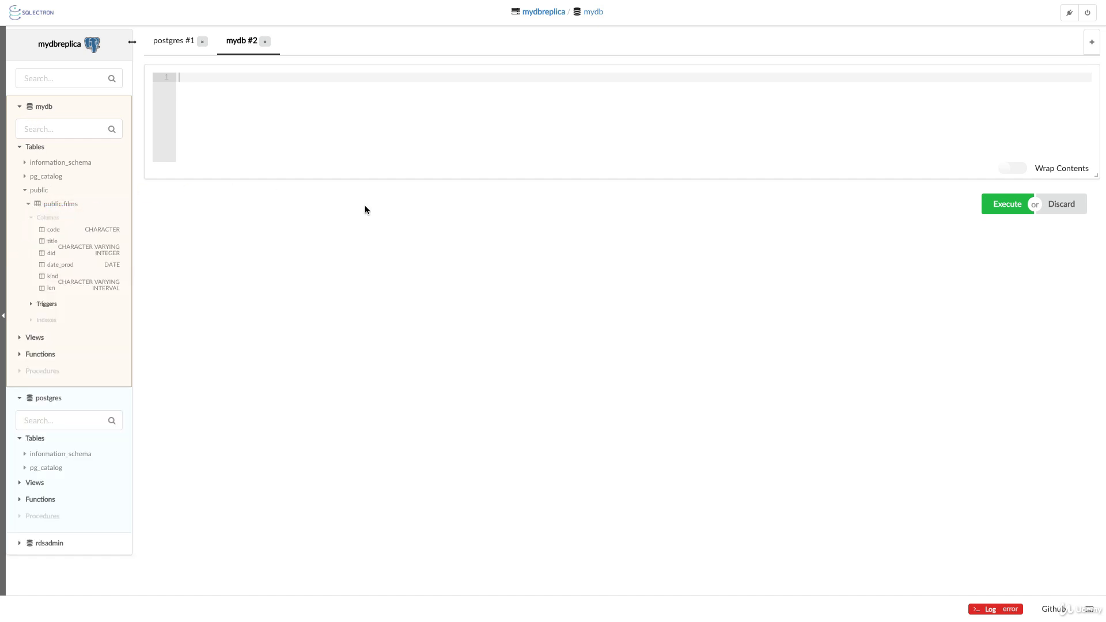